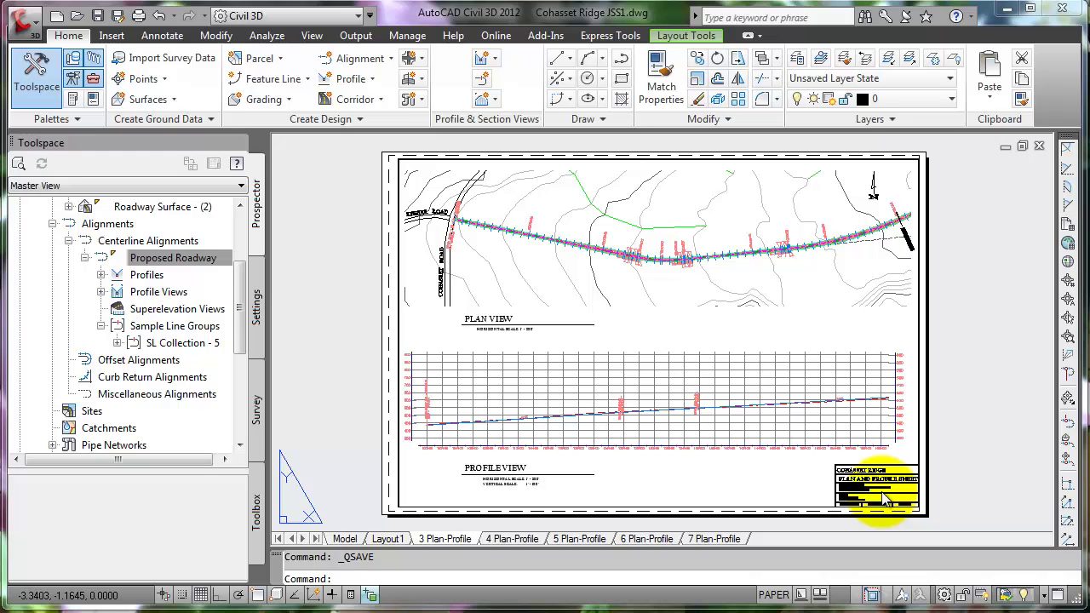
# Examine the finished plan-and-profile sheet, including its title block, profile view scales, north arrow and match line
pyautogui.scroll(5, 882, 498)
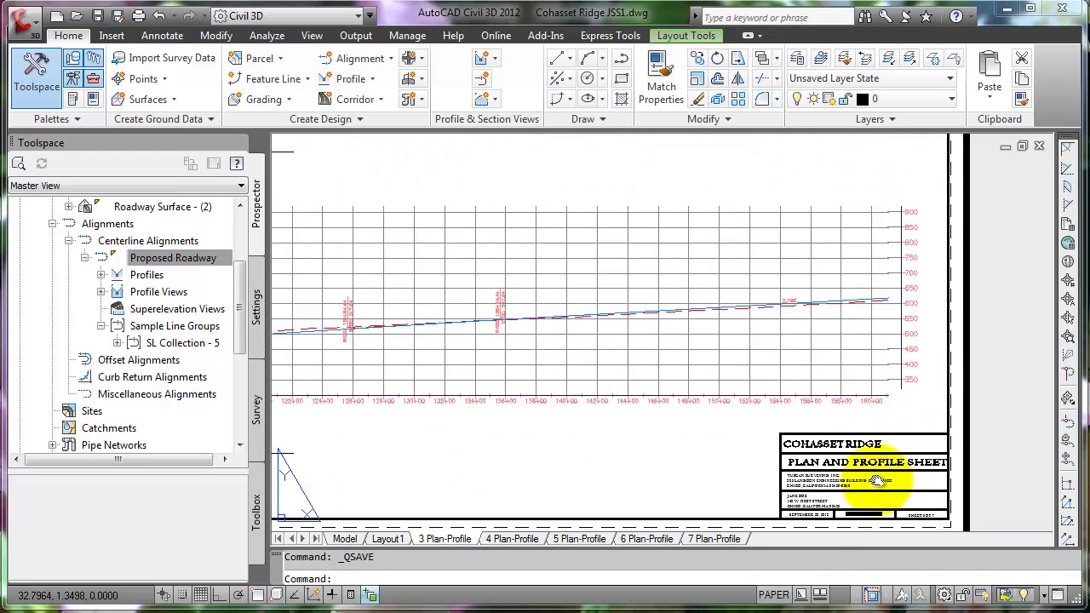
pyautogui.scroll(2, 737, 339)
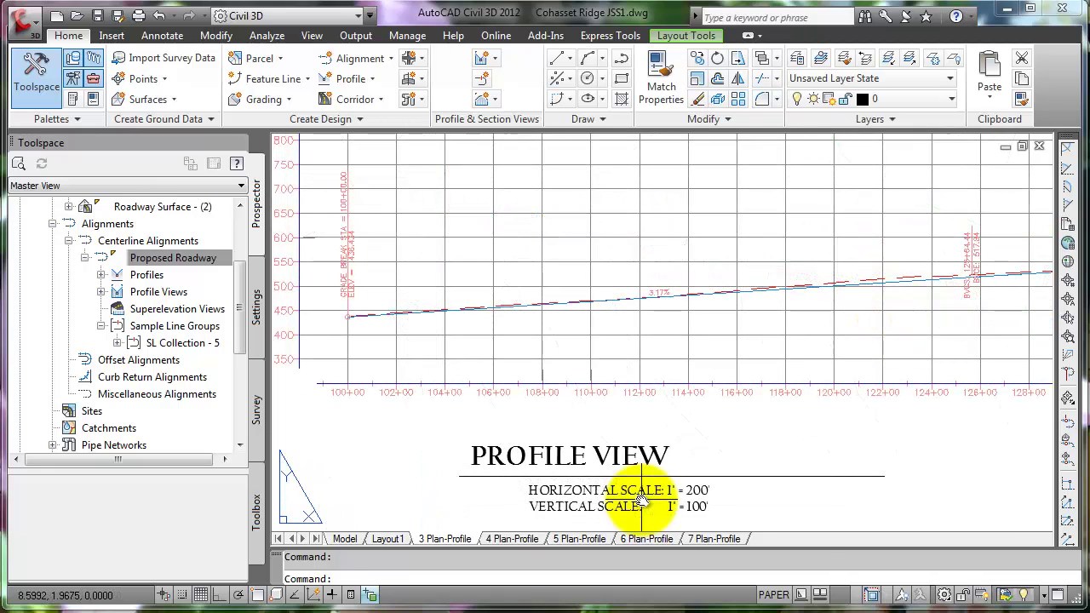
pyautogui.scroll(-5, 643, 498)
pyautogui.moveTo(693, 433); pyautogui.dragTo(628, 437, button='middle')
pyautogui.moveTo(850, 303); pyautogui.dragTo(815, 316, button='middle')
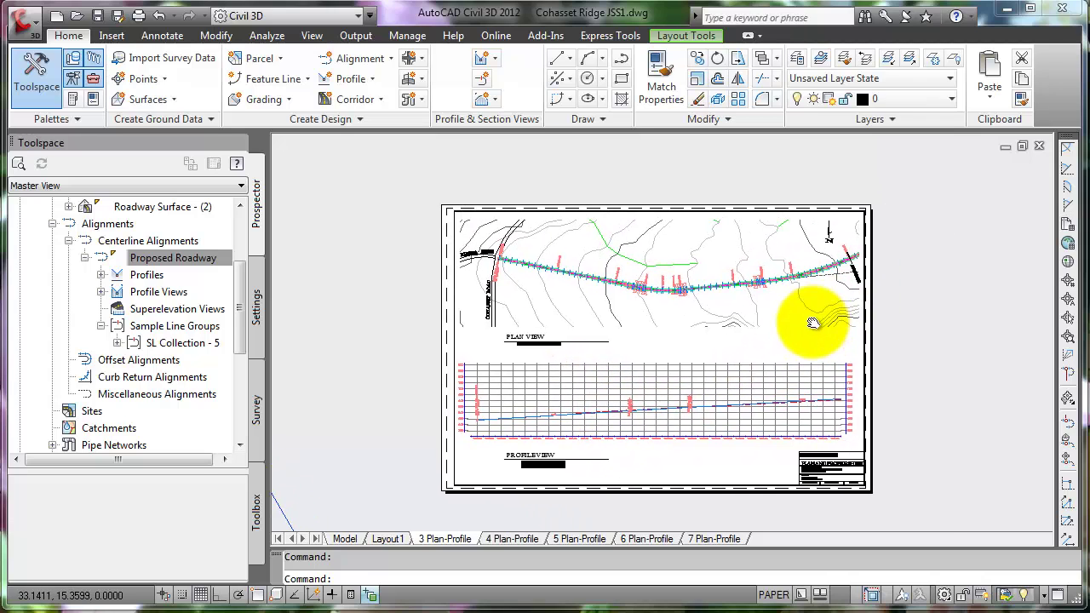
pyautogui.scroll(4, 835, 287)
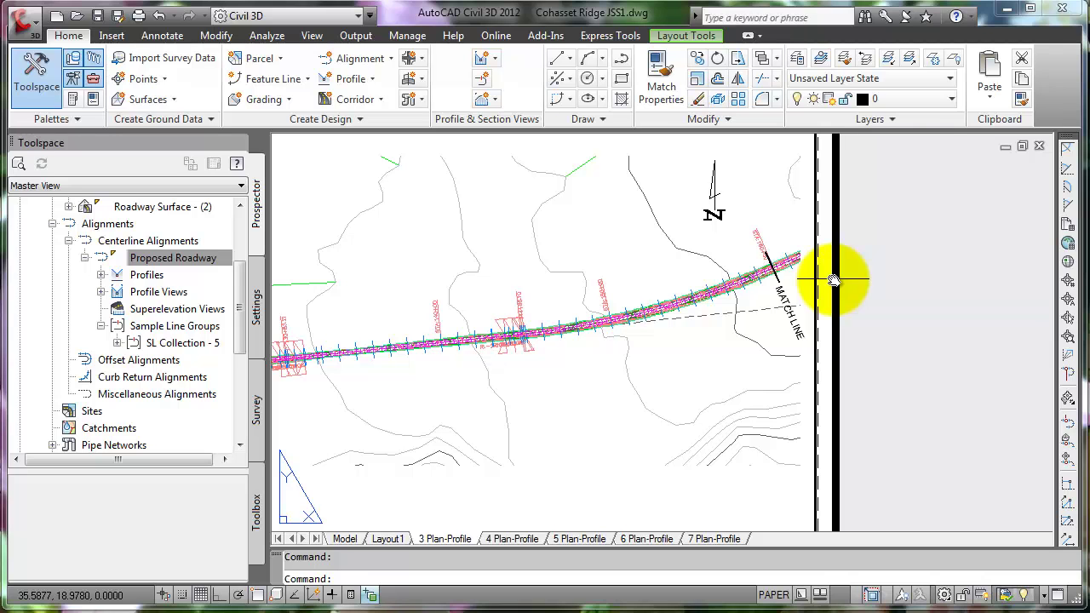
pyautogui.scroll(-5, 833, 281)
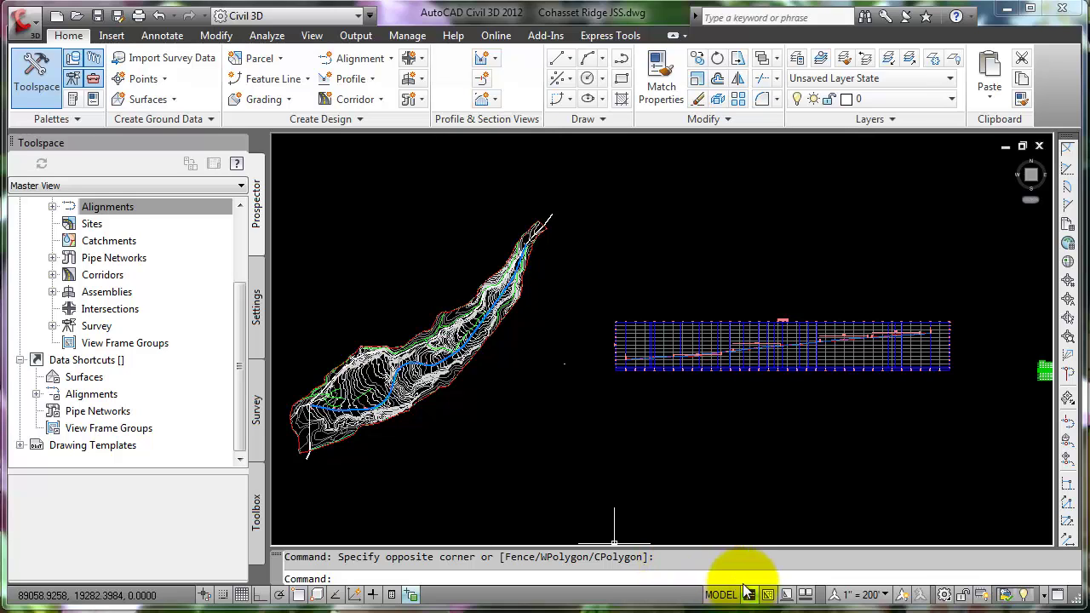
# Display the layout and model tabs in the Cohasset Ridge JSS drawing and open Layout1
pyautogui.moveTo(695, 606); pyautogui.dragTo(693, 569)
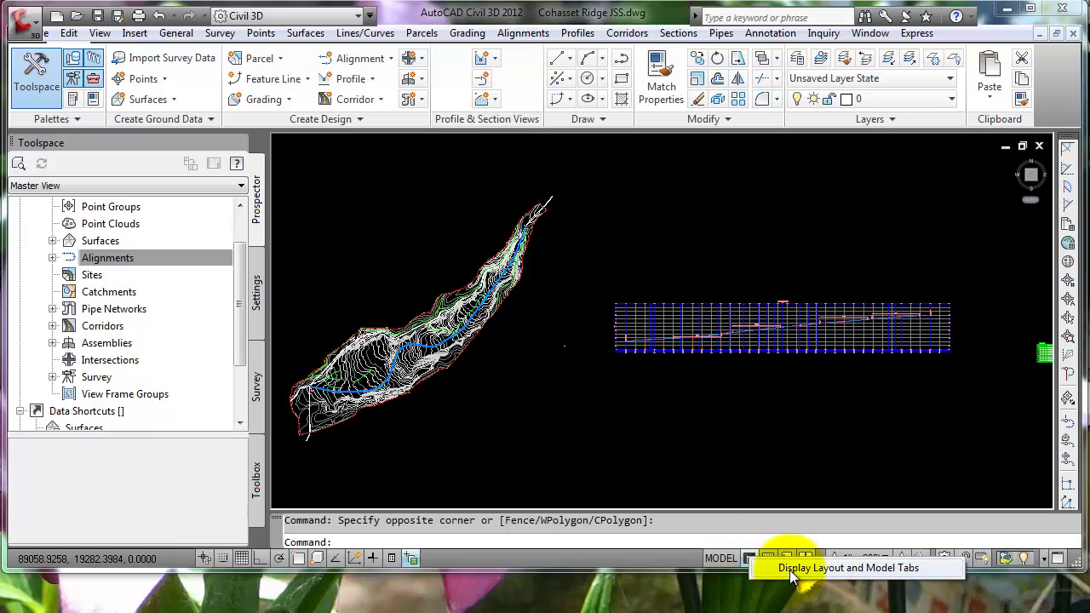
pyautogui.click(788, 564)
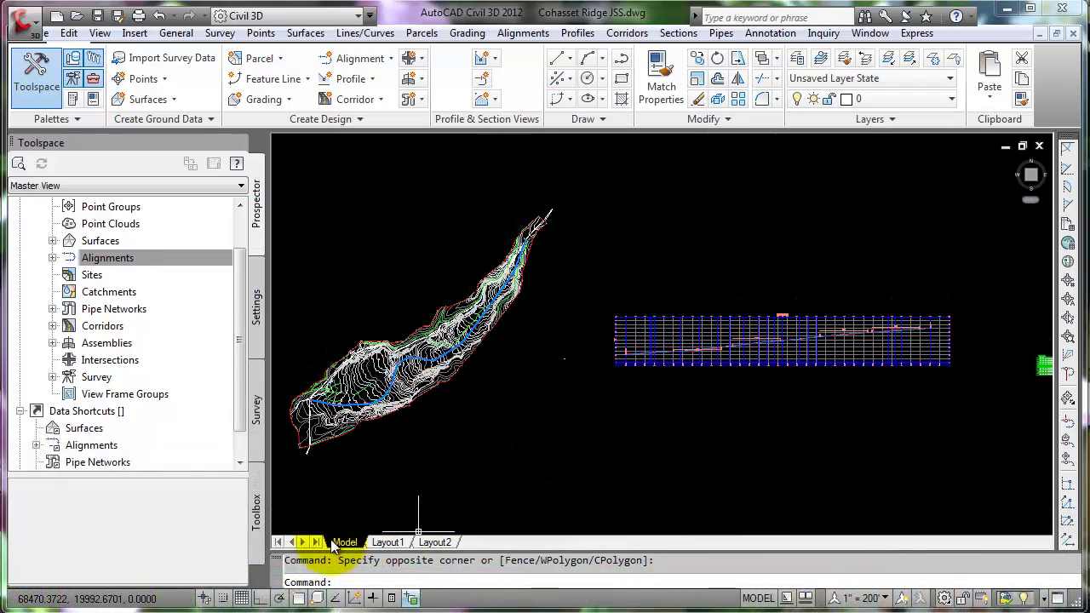
pyautogui.click(392, 543)
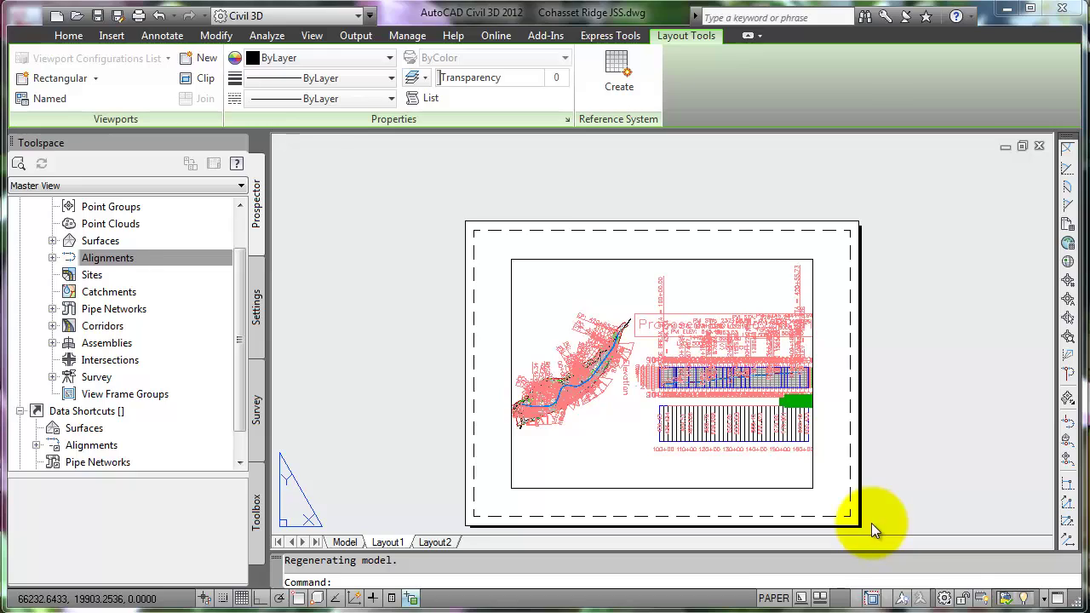
# Modify Layout1's page setup to use the DWG To PDF.pc3 plotter
pyautogui.rightClick(392, 540)
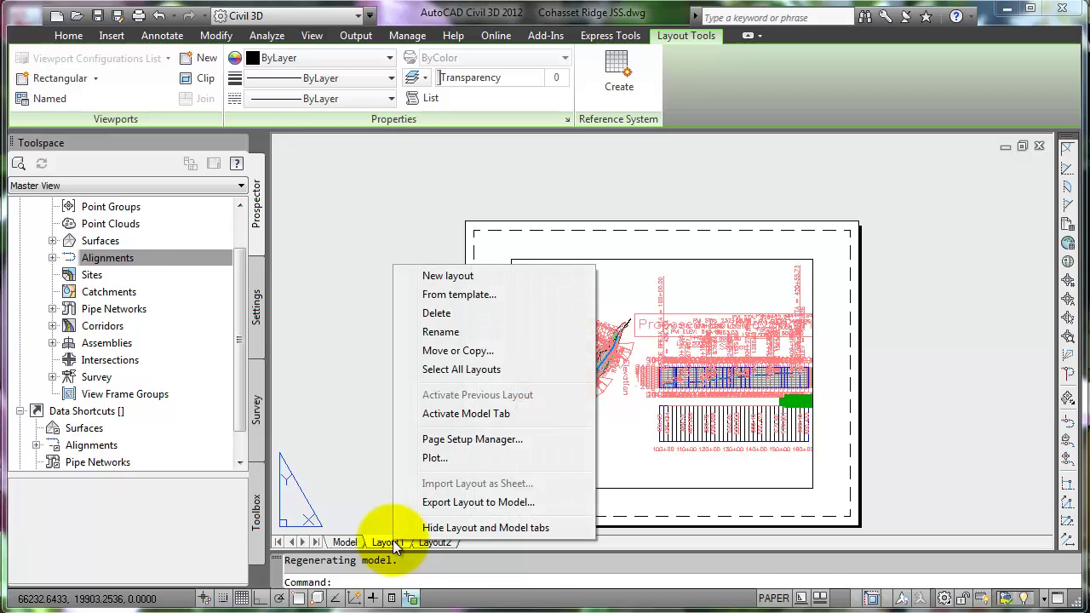
pyautogui.click(471, 439)
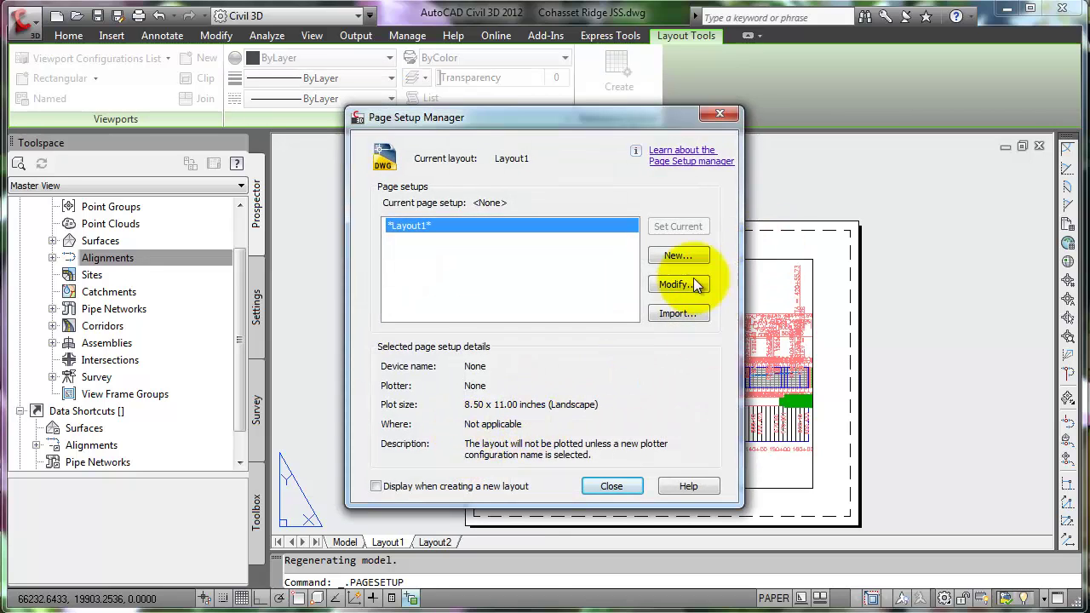
pyautogui.click(680, 283)
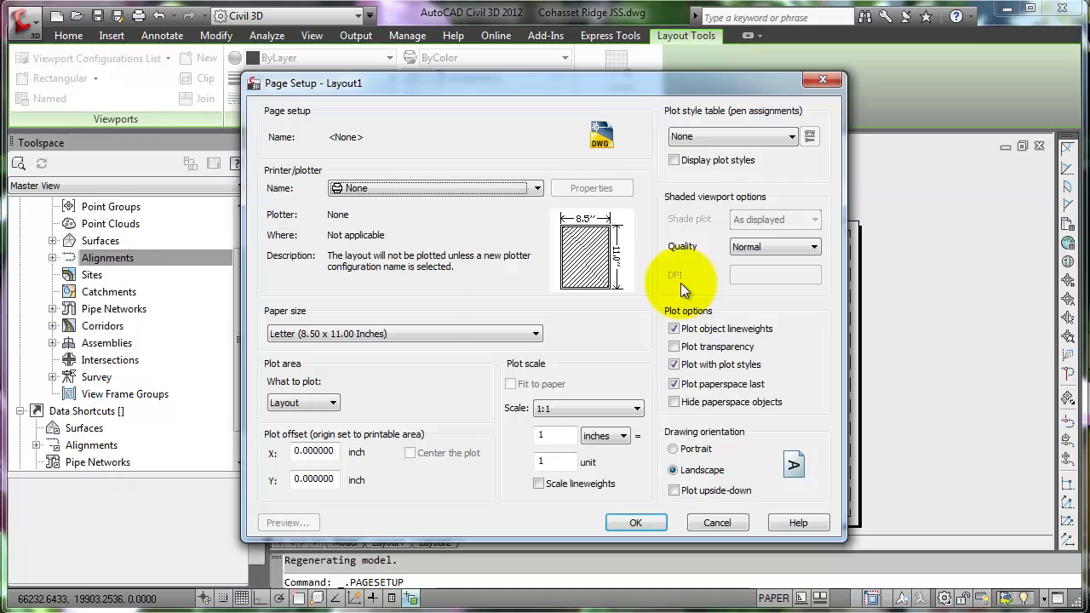
pyautogui.click(536, 189)
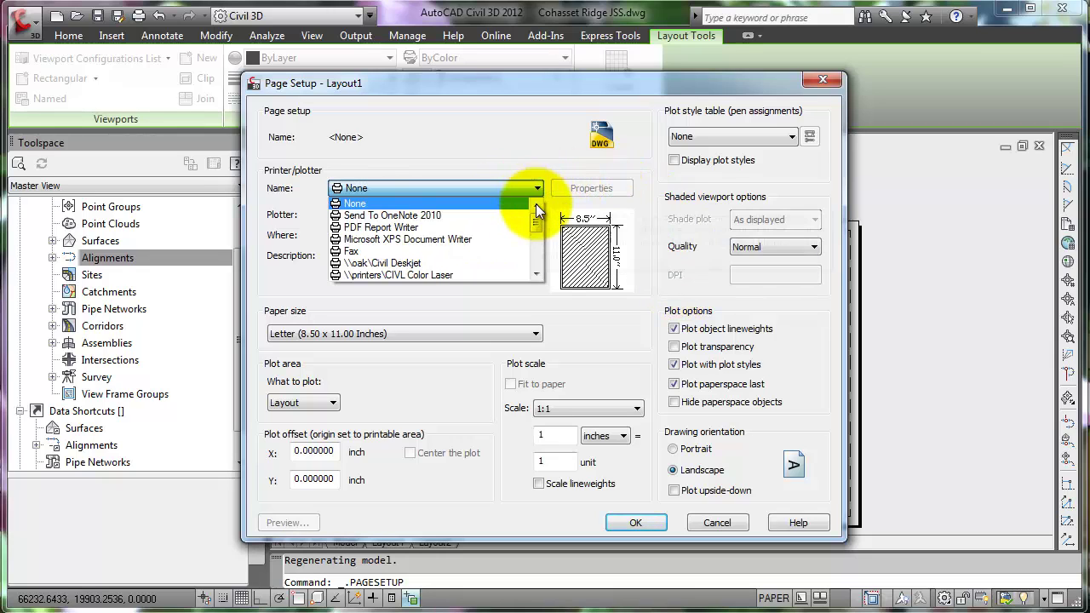
pyautogui.moveTo(536, 225); pyautogui.dragTo(542, 263)
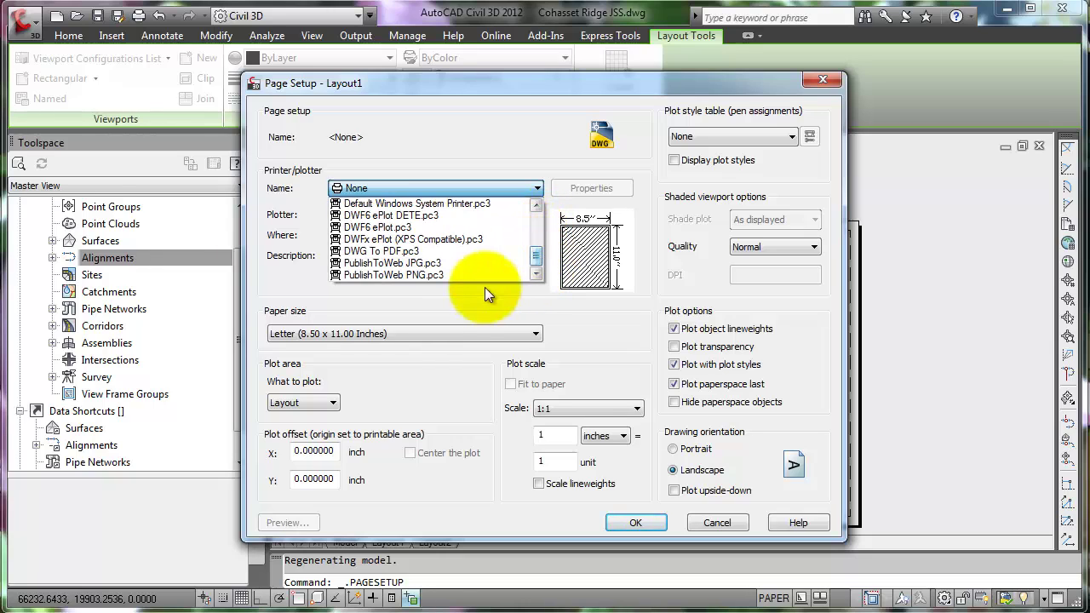
pyautogui.click(426, 254)
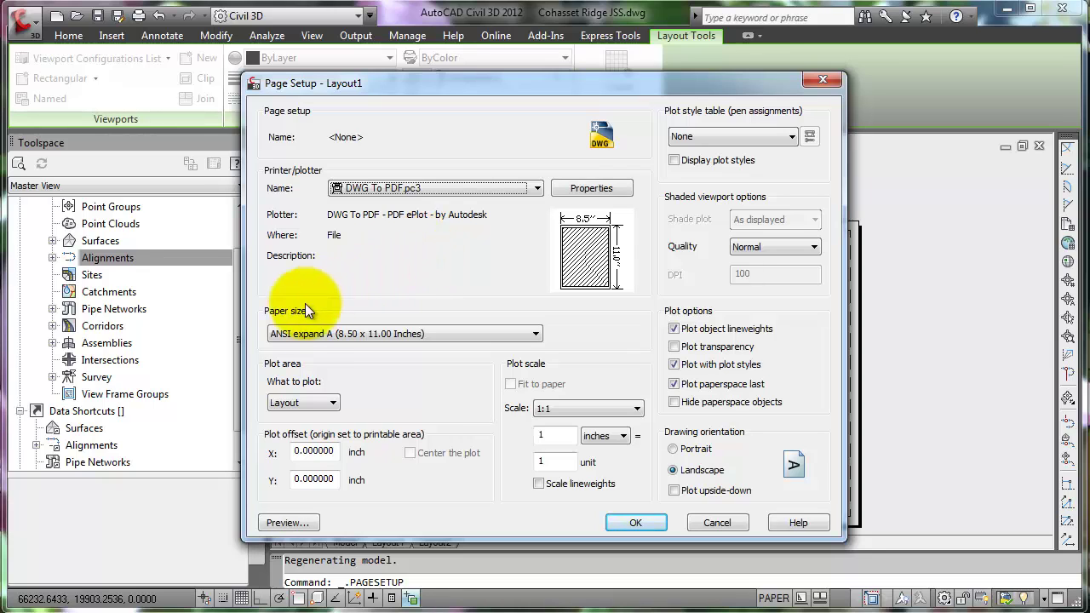
# Set the paper size to ARCH D (24.00 x 36.00 Inches) and the plot style table to acad.ctb, and apply the page setup
pyautogui.click(535, 335)
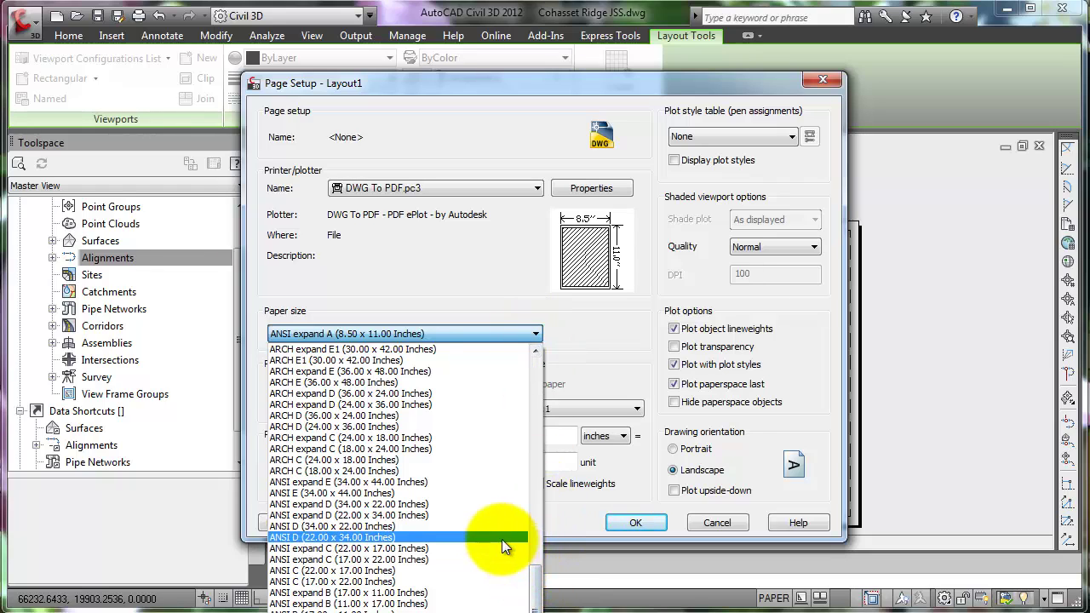
pyautogui.click(368, 427)
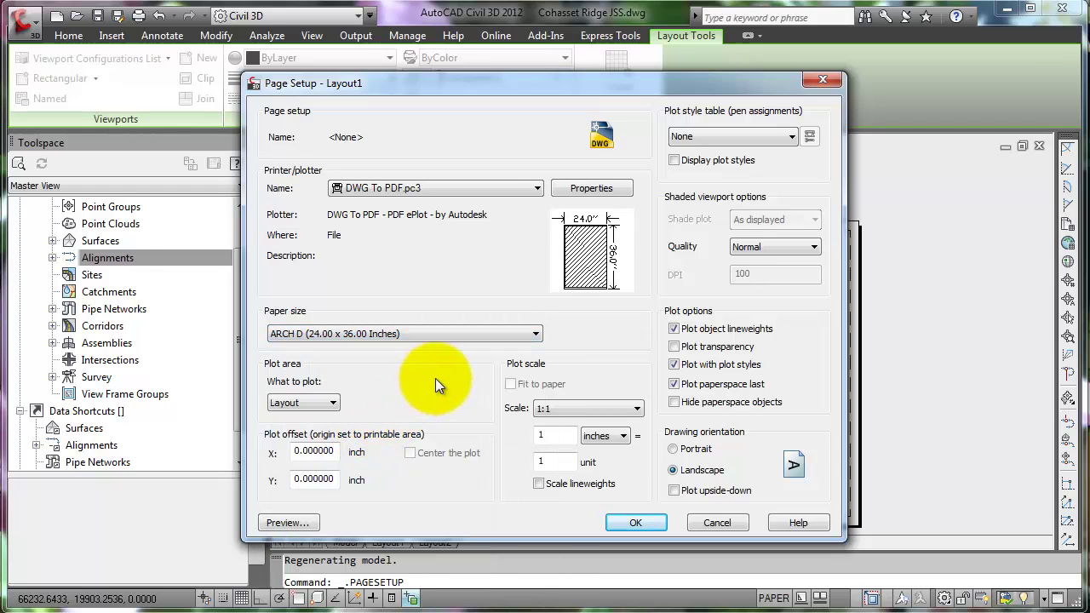
pyautogui.click(577, 408)
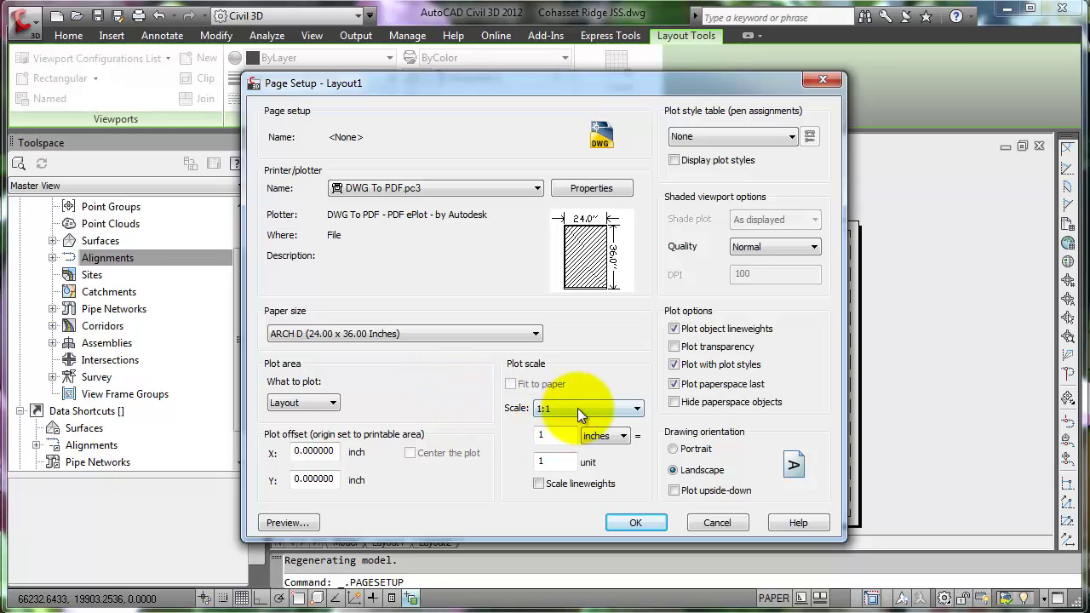
pyautogui.click(793, 133)
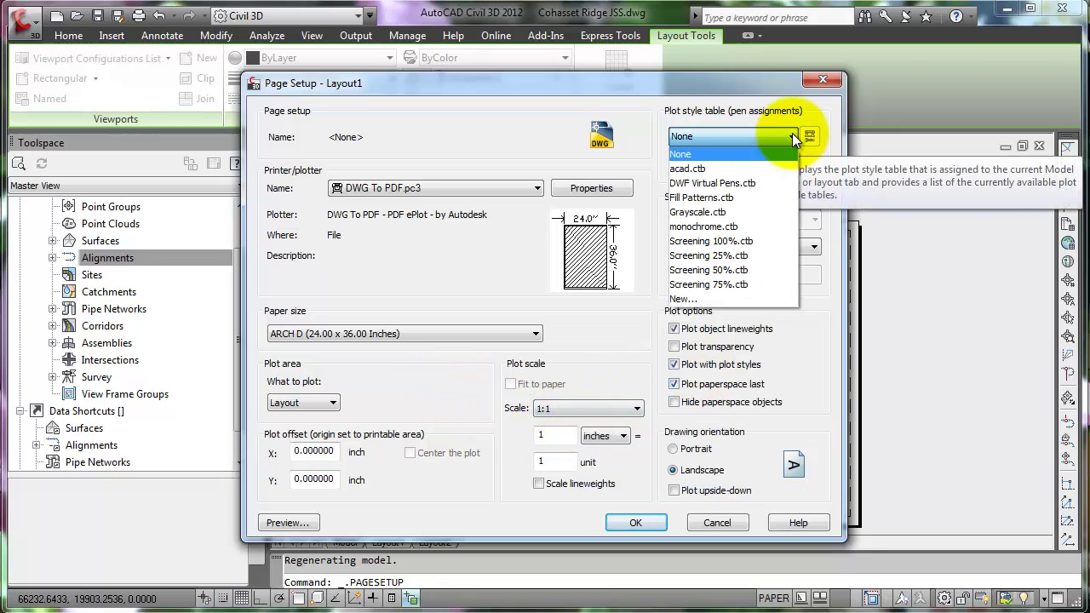
pyautogui.click(698, 169)
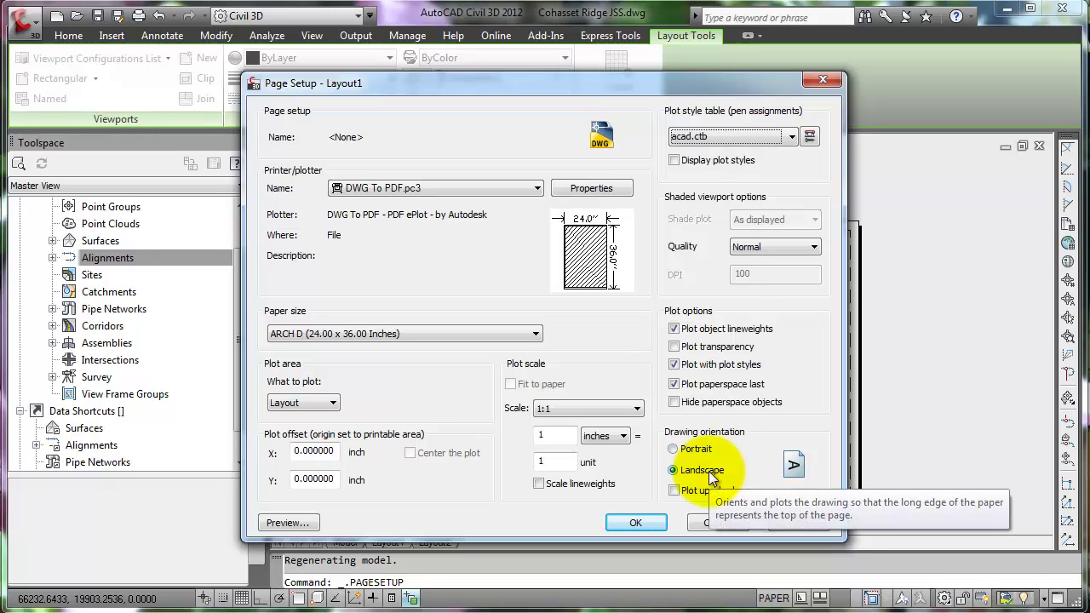
pyautogui.click(619, 520)
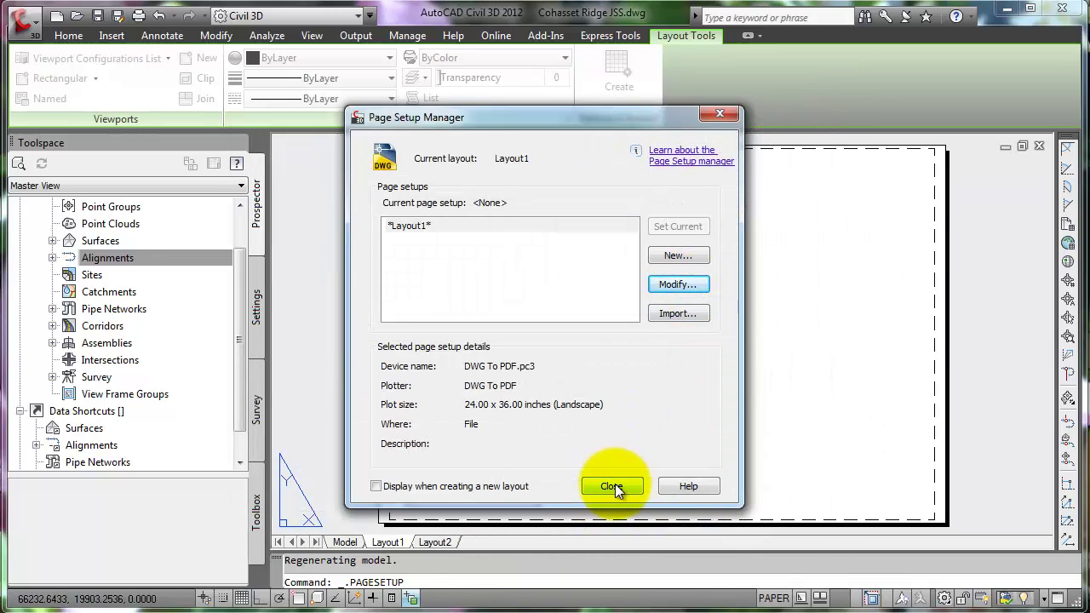
pyautogui.click(613, 487)
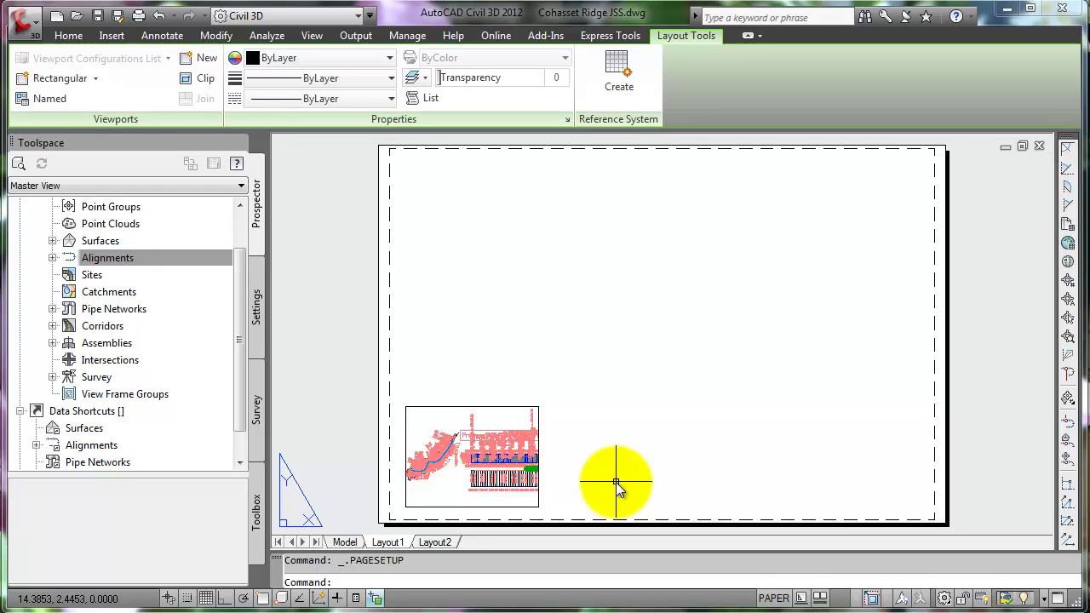
# Stretch the viewport's upper-right corner to the sheet's upper-right printable corner, then clear the selection
pyautogui.click(538, 409)
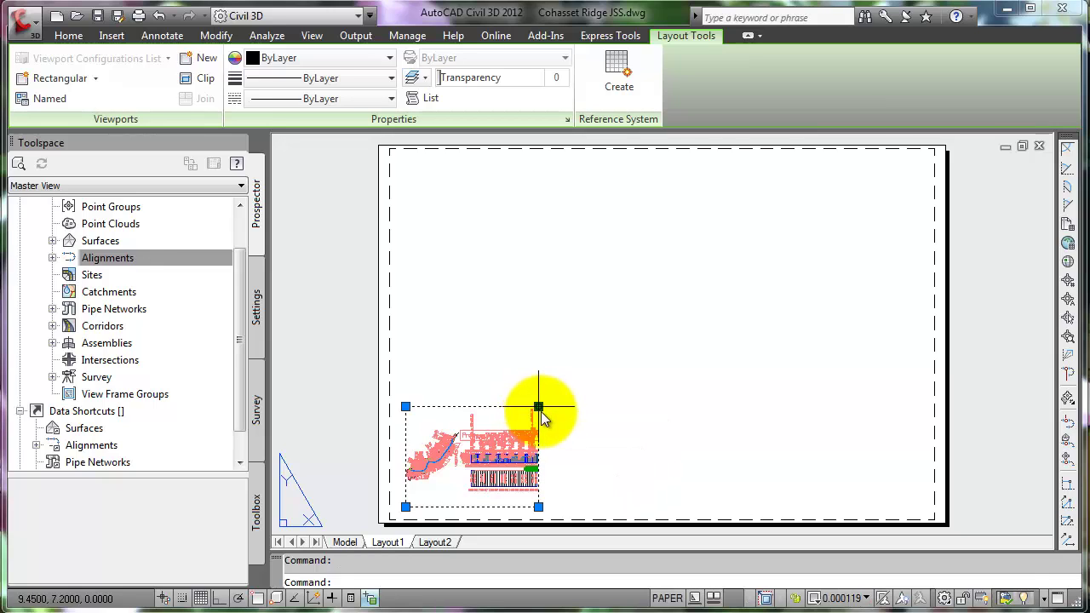
pyautogui.click(539, 408)
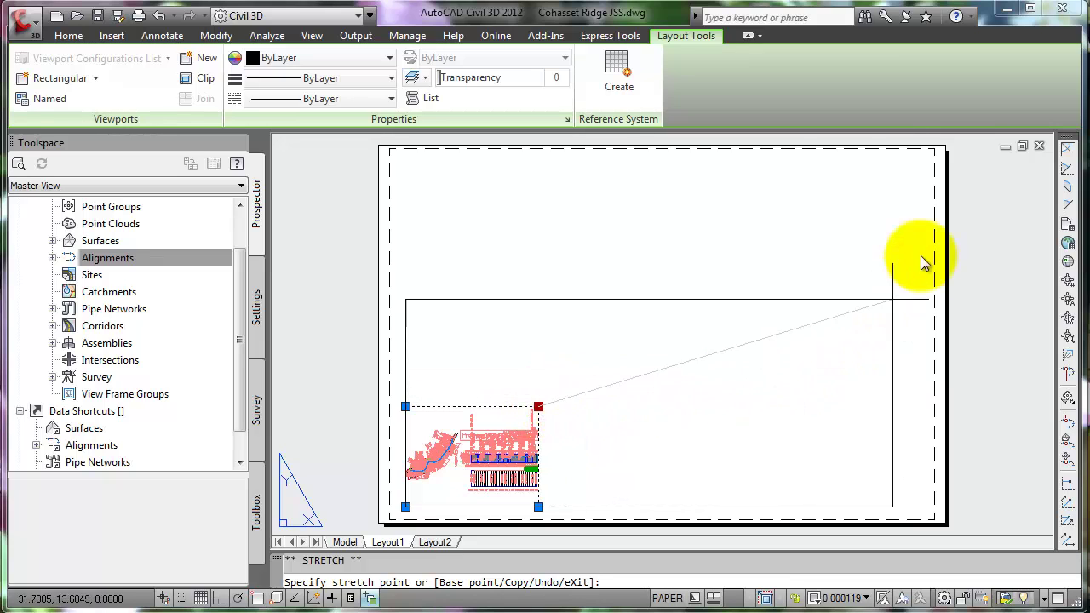
pyautogui.click(931, 154)
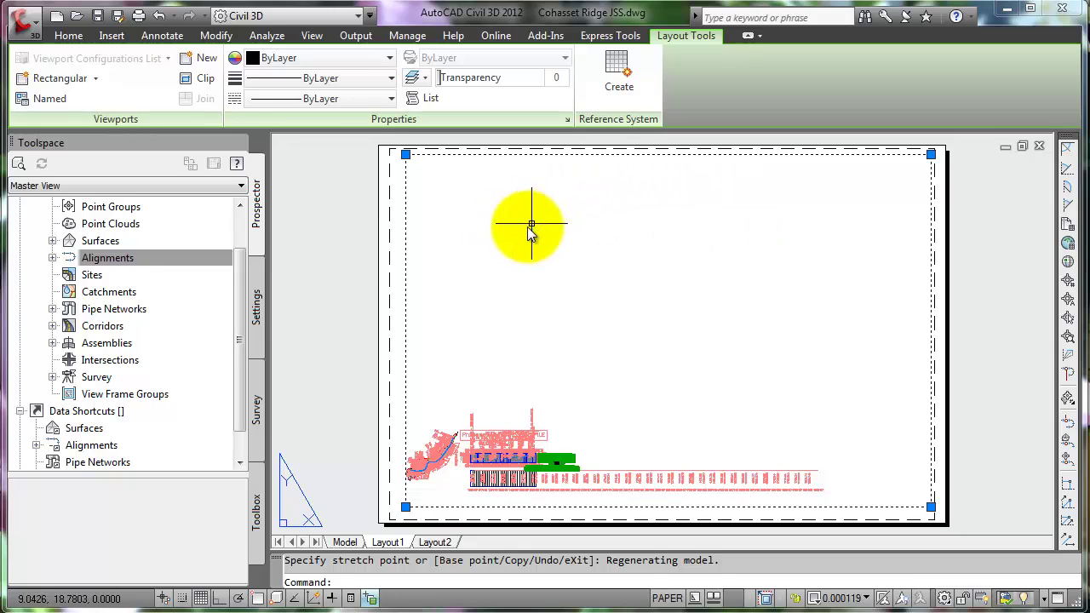
pyautogui.press('Escape')
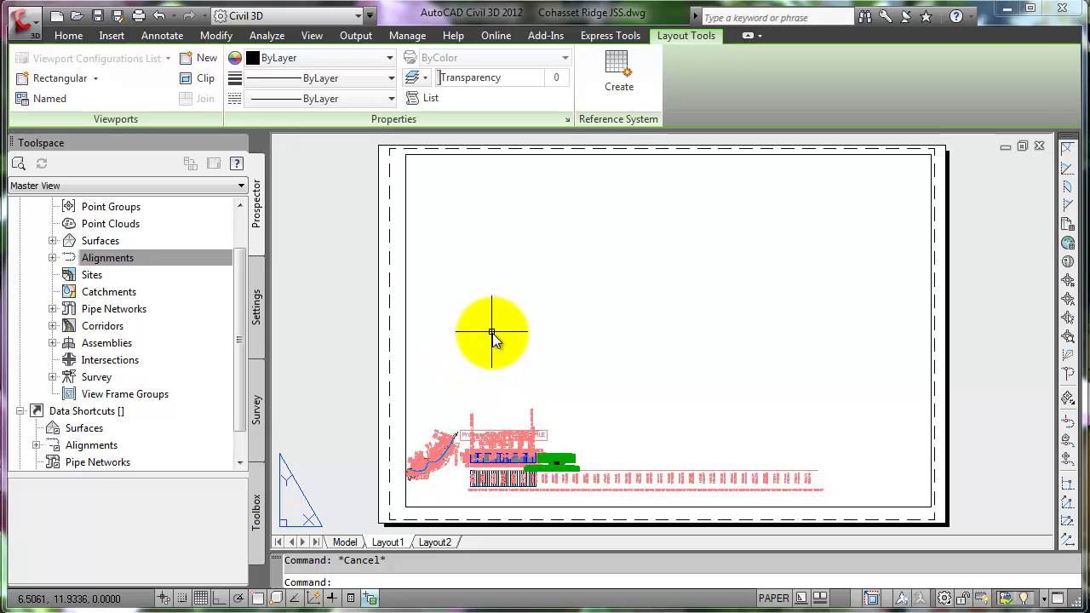
# Activate model space inside the enlarged viewport and set the viewport scale to 1" = 200'
pyautogui.doubleClick(647, 331)
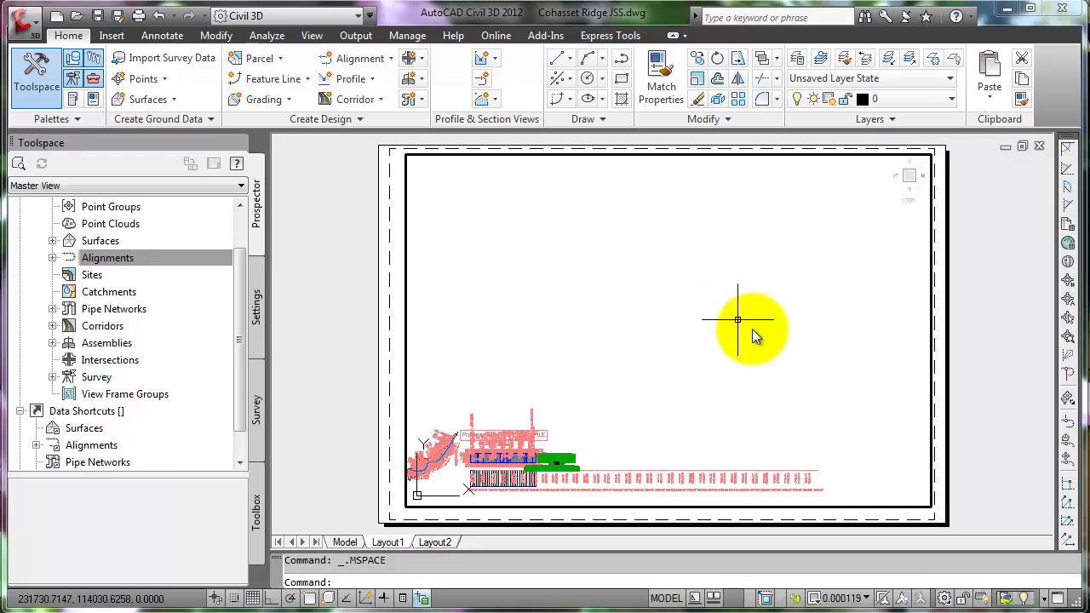
pyautogui.click(867, 600)
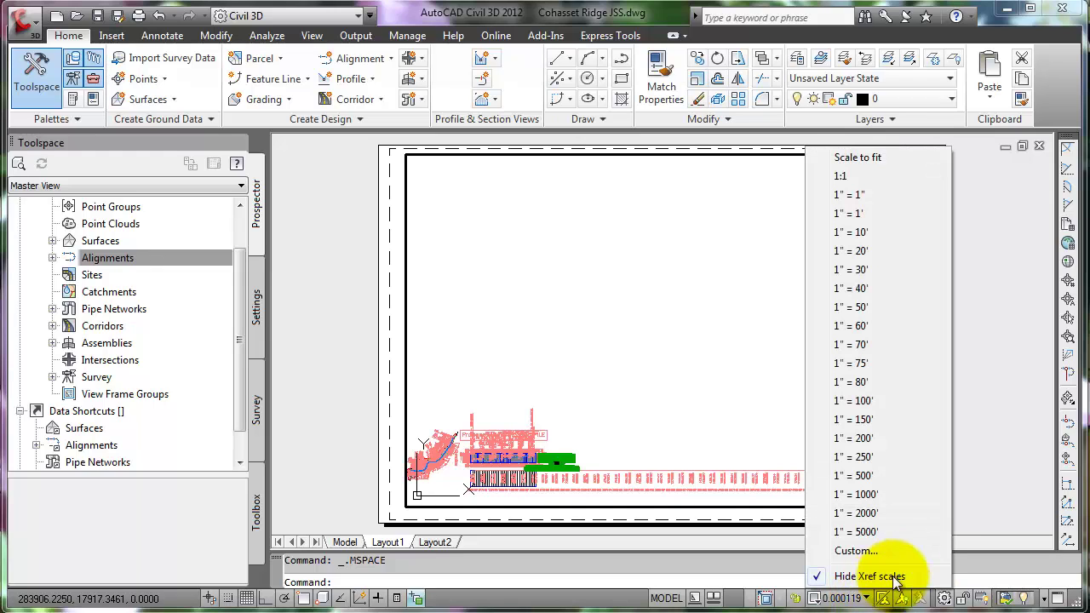
pyautogui.click(855, 440)
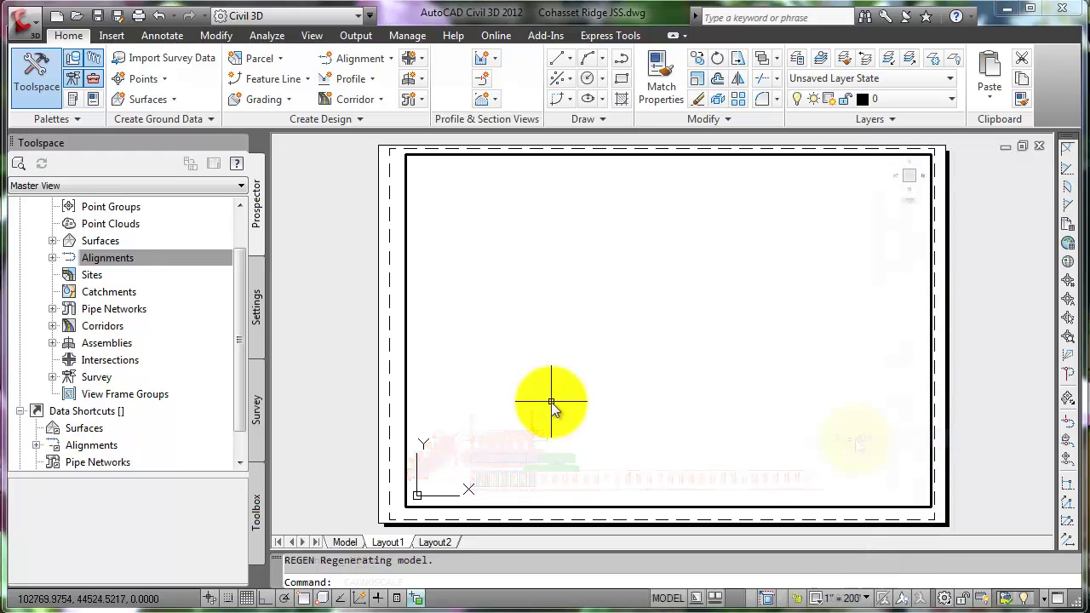
# Bring the start of the roadway alignment into the upper part of the viewport, with the viewport scale reset to 1" = 200'
pyautogui.moveTo(551, 402); pyautogui.dragTo(750, 371, button='middle')
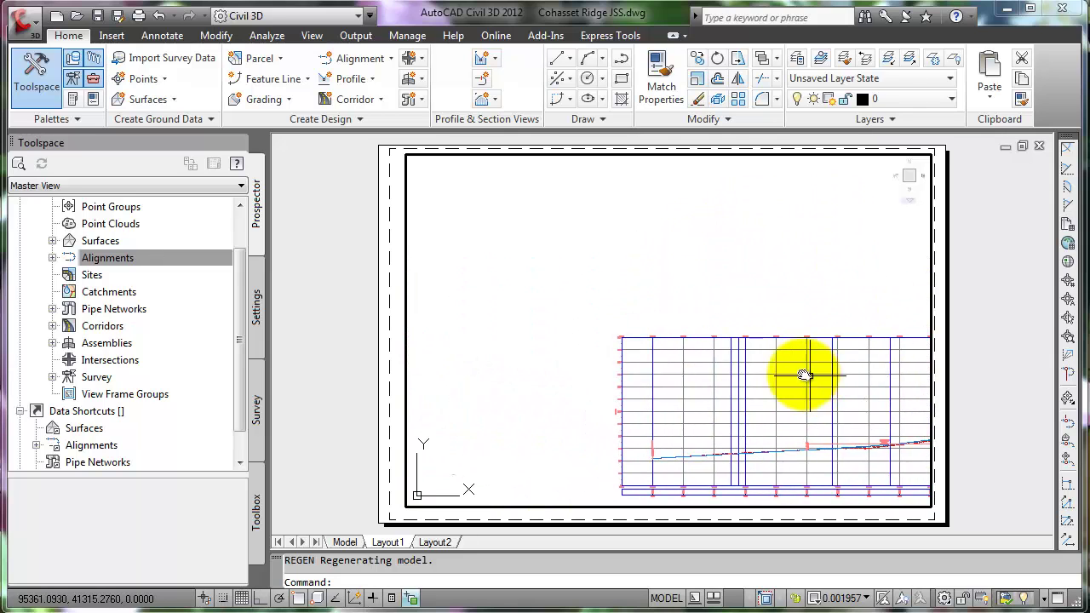
pyautogui.moveTo(567, 351); pyautogui.dragTo(734, 396, button='middle')
pyautogui.keyDown('shift'); pyautogui.moveTo(565, 479); pyautogui.dragTo(642, 414, button='middle'); pyautogui.keyUp('shift')
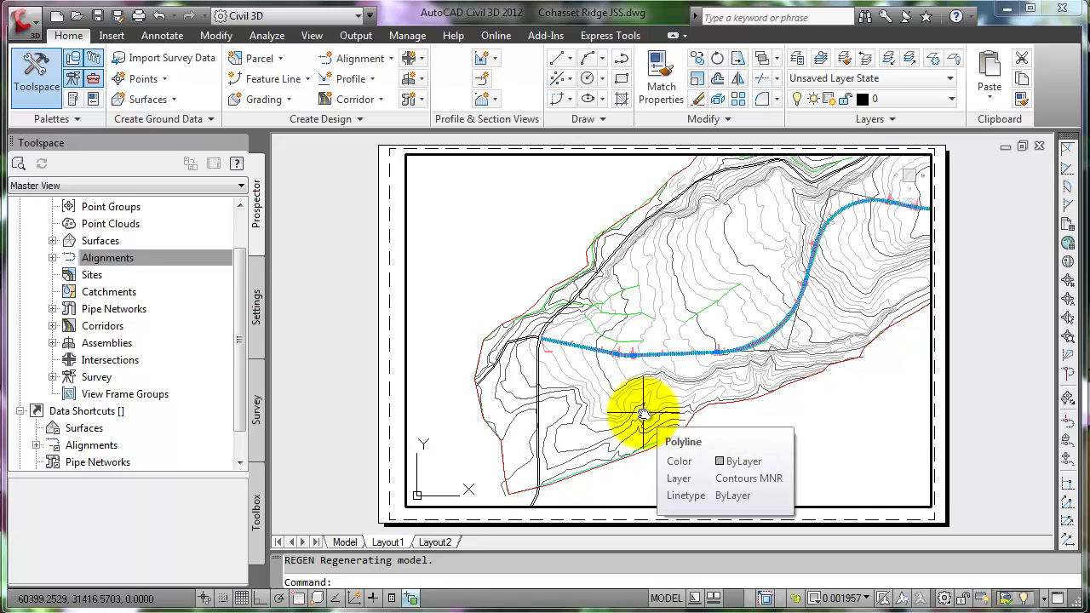
pyautogui.click(868, 598)
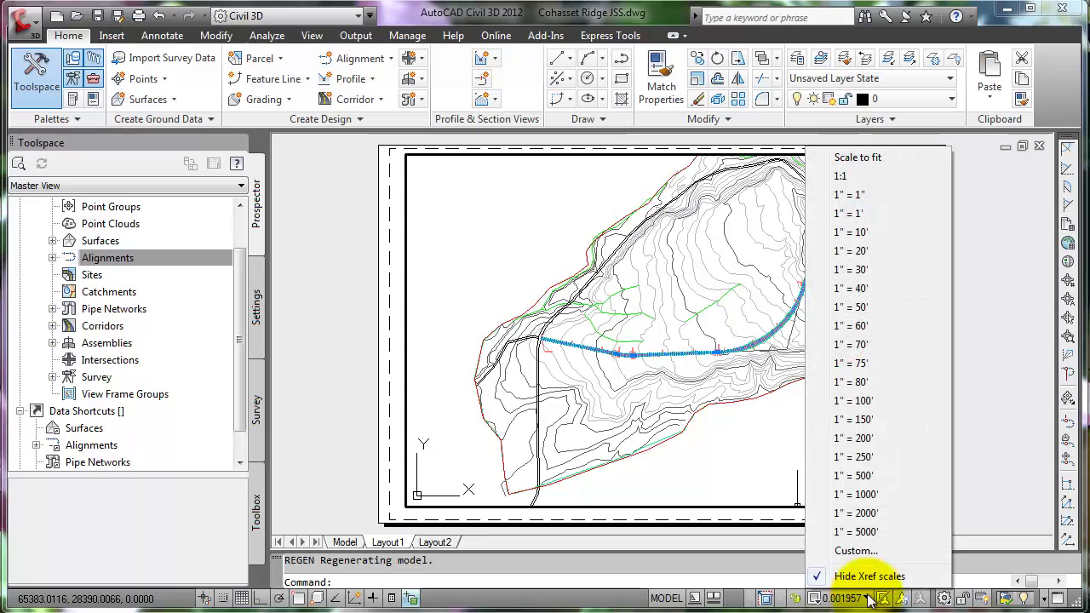
pyautogui.click(858, 439)
pyautogui.moveTo(653, 414)
pyautogui.mouseDown(button='middle')
pyautogui.moveTo(450, 389)
pyautogui.moveTo(463, 352)
pyautogui.moveTo(703, 281)
pyautogui.moveTo(662, 248)
pyautogui.moveTo(596, 241)
pyautogui.moveTo(586, 251)
pyautogui.moveTo(595, 262)
pyautogui.moveTo(582, 237)
pyautogui.moveTo(576, 245)
pyautogui.mouseUp(button='middle')
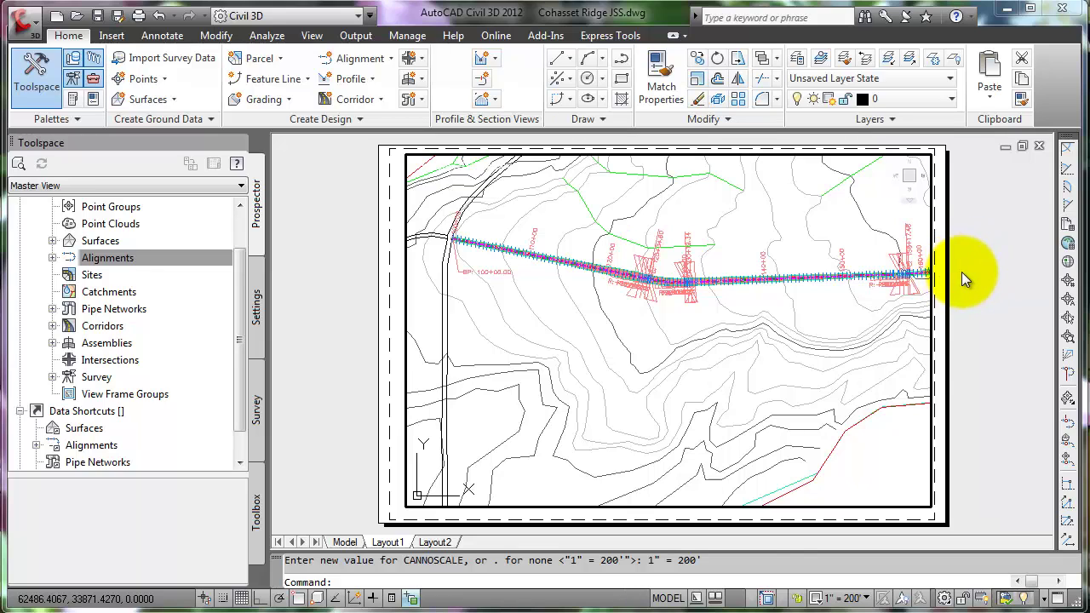
# Return to paper space and stretch the viewport's corners to shrink it to a wide strip across the upper half of the sheet
pyautogui.click(668, 599)
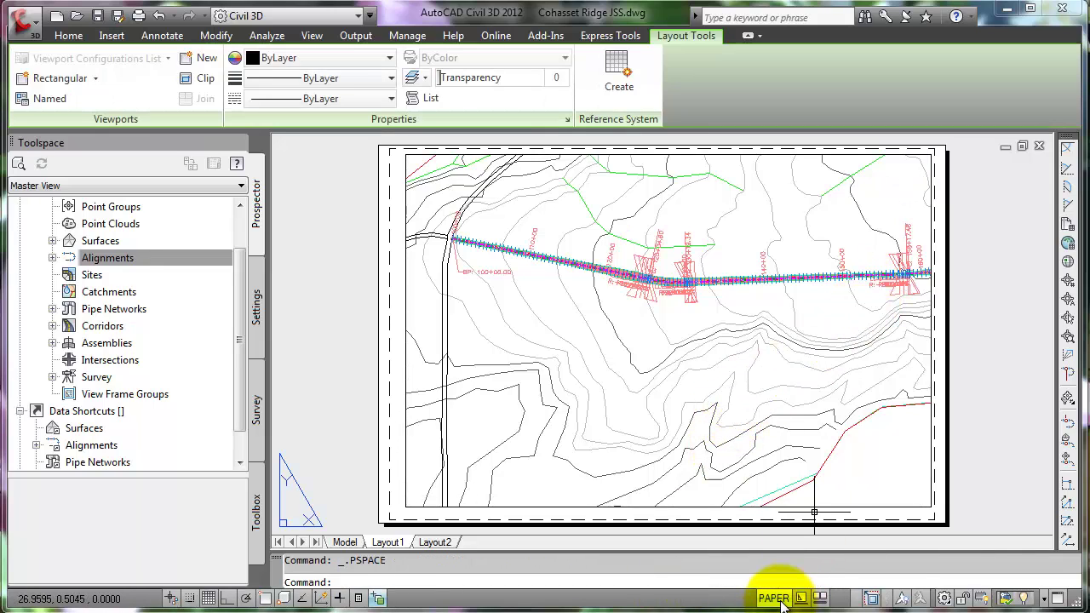
pyautogui.click(932, 414)
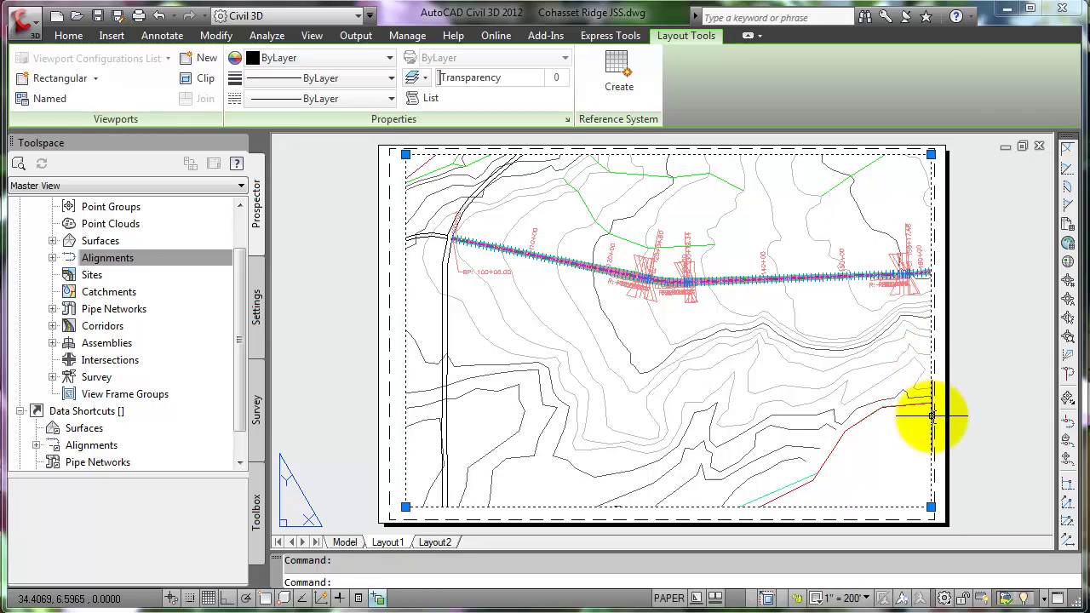
pyautogui.click(932, 508)
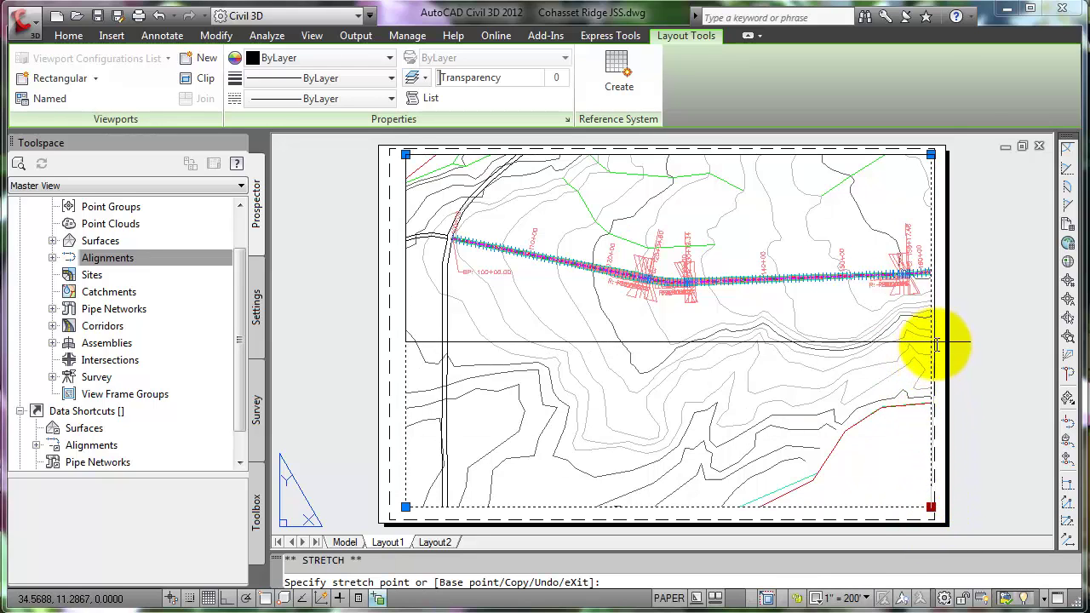
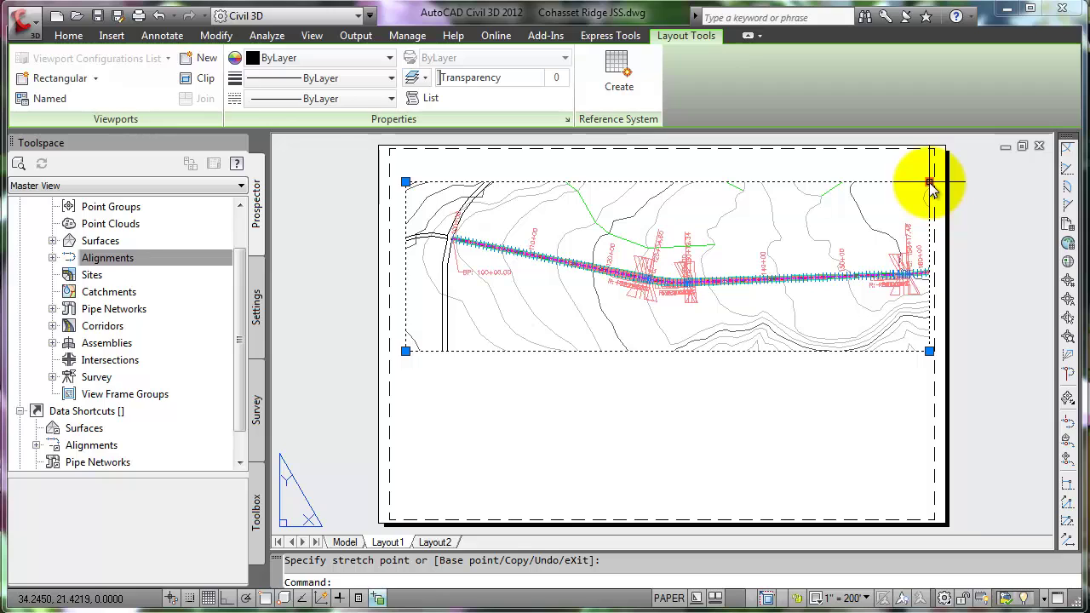
# Move the shortened viewport up to just below the sheet's upper printable edge, then clear the selection
pyautogui.click(929, 183)
pyautogui.press('space')
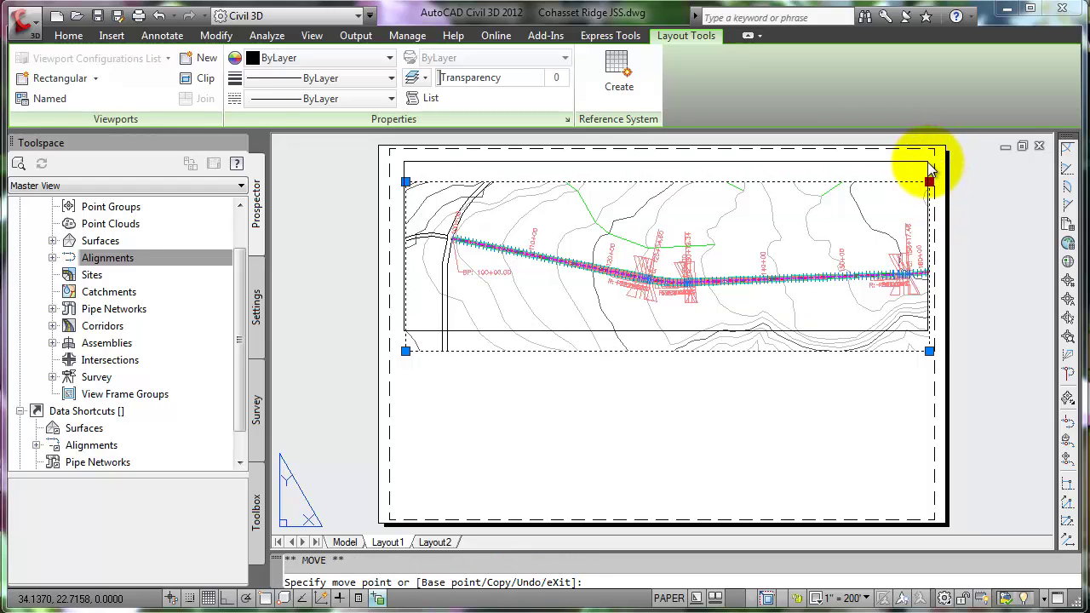
pyautogui.press('Escape')
pyautogui.press('Escape')
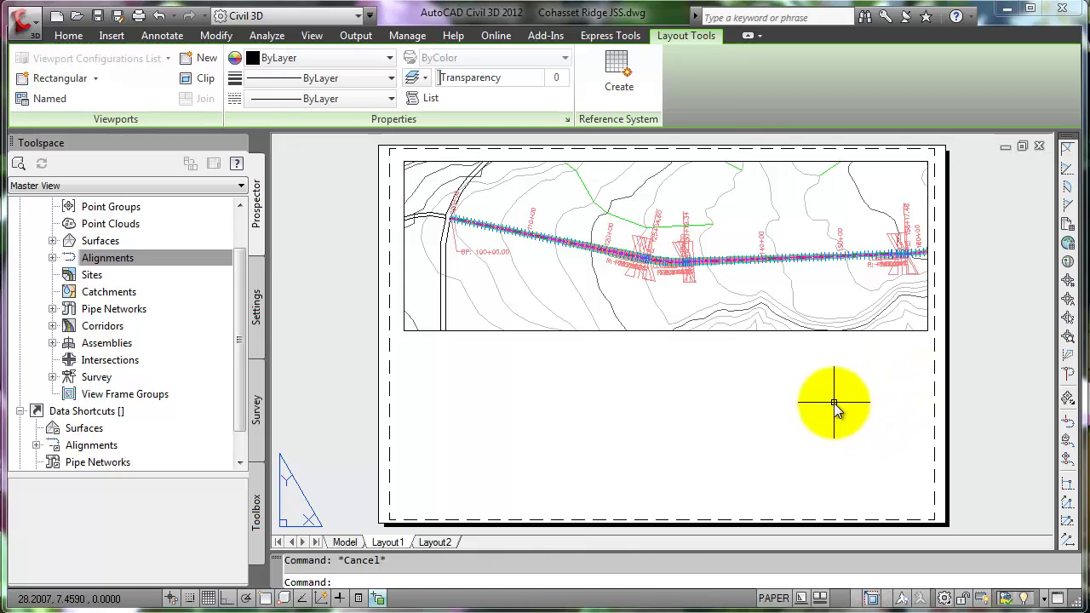
# Rename the Layout1 layout as "Sheet 3"
pyautogui.rightClick(392, 545)
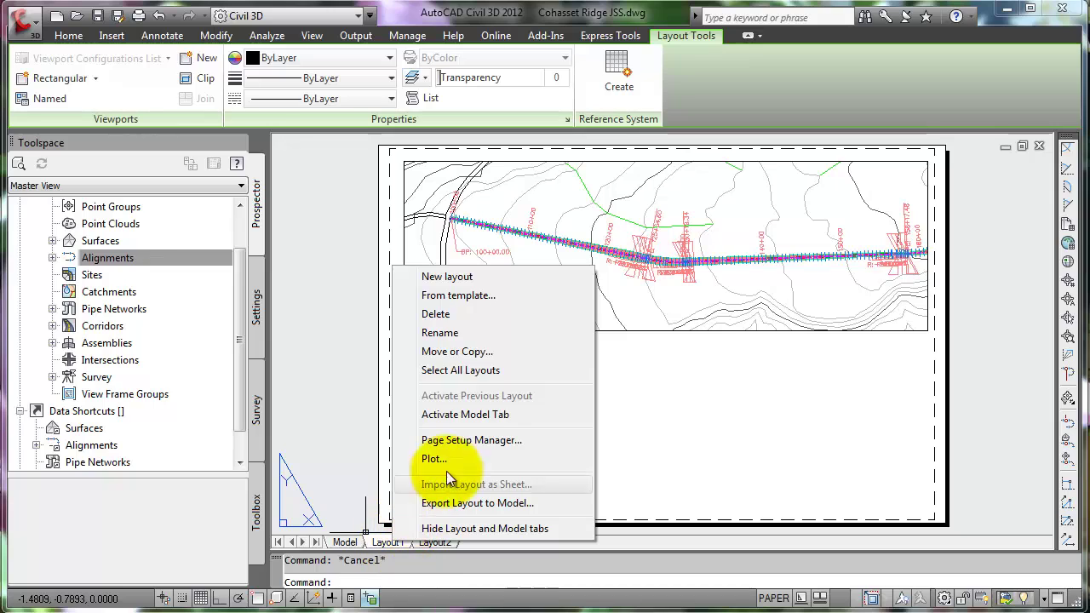
pyautogui.click(447, 333)
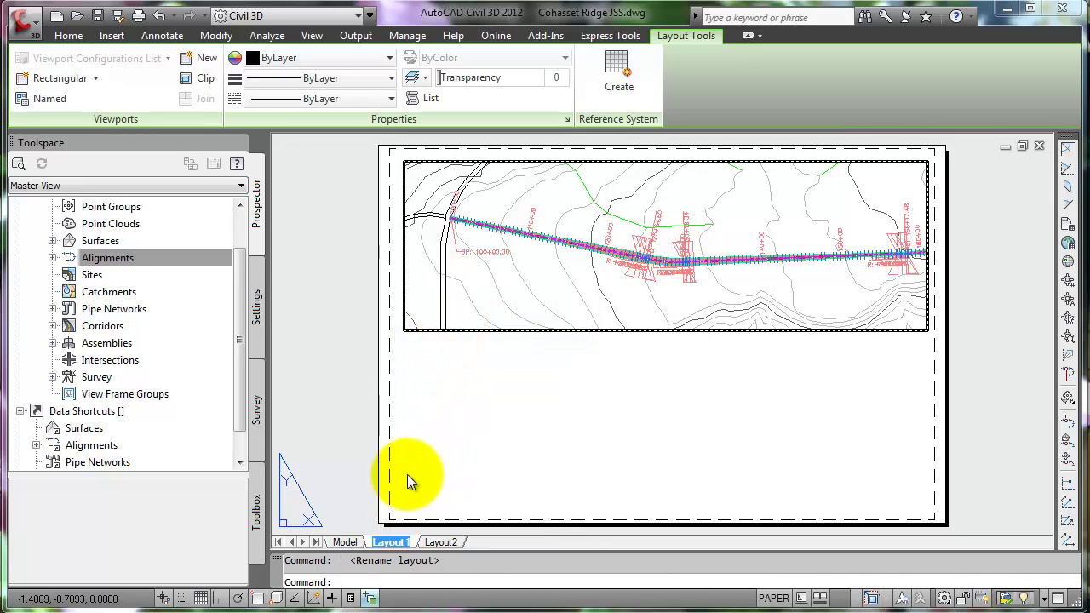
pyautogui.write('S')
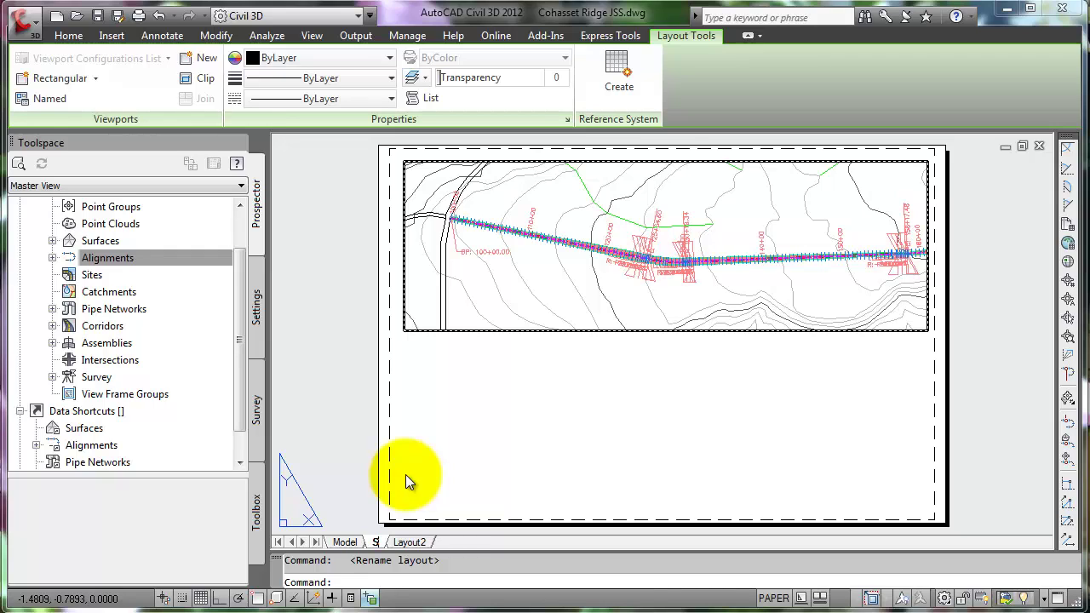
pyautogui.write('heet')
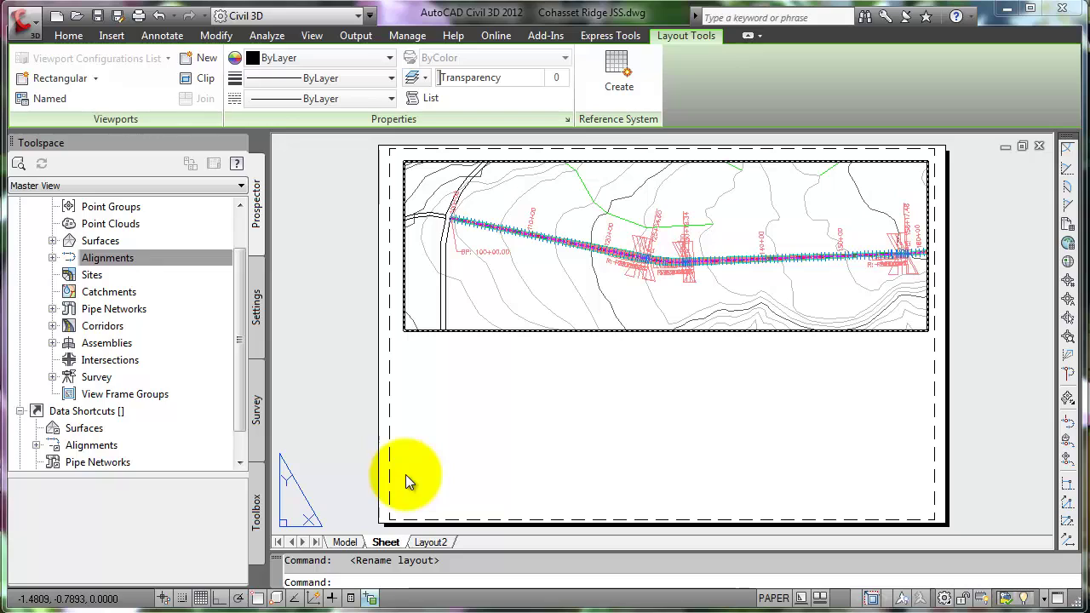
pyautogui.press('Return')
pyautogui.write('3')
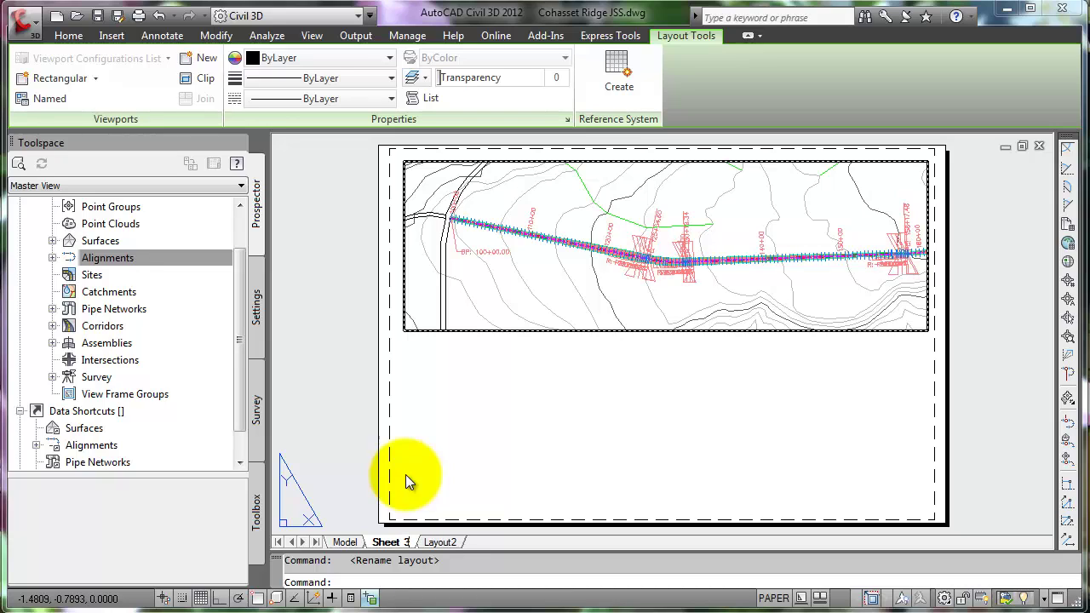
pyautogui.click(454, 437)
# Create a new layer named vport and set its color to index color 30
pyautogui.click(68, 35)
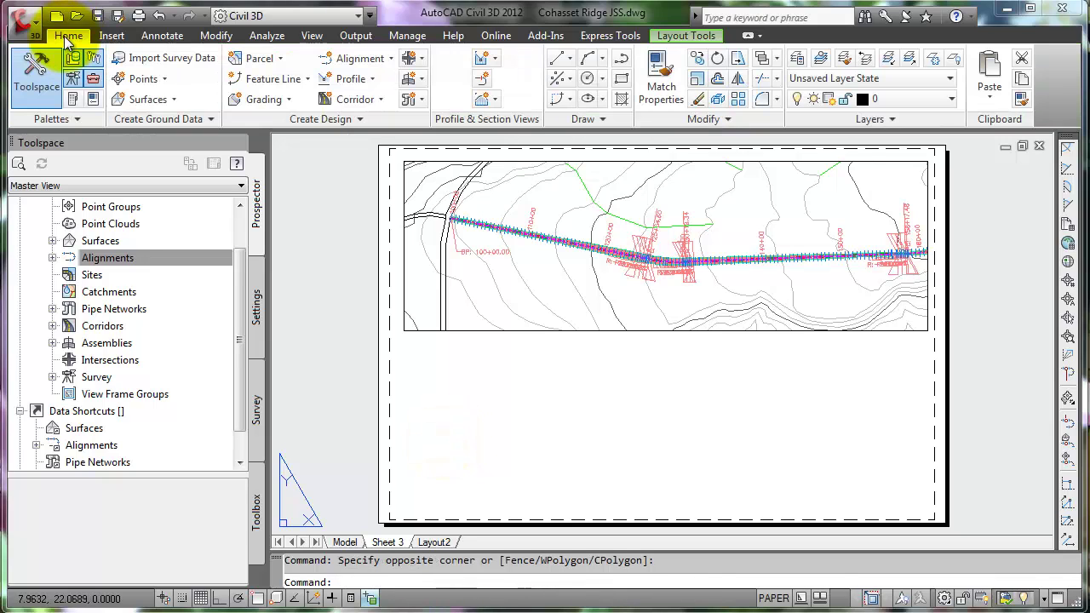
pyautogui.click(800, 62)
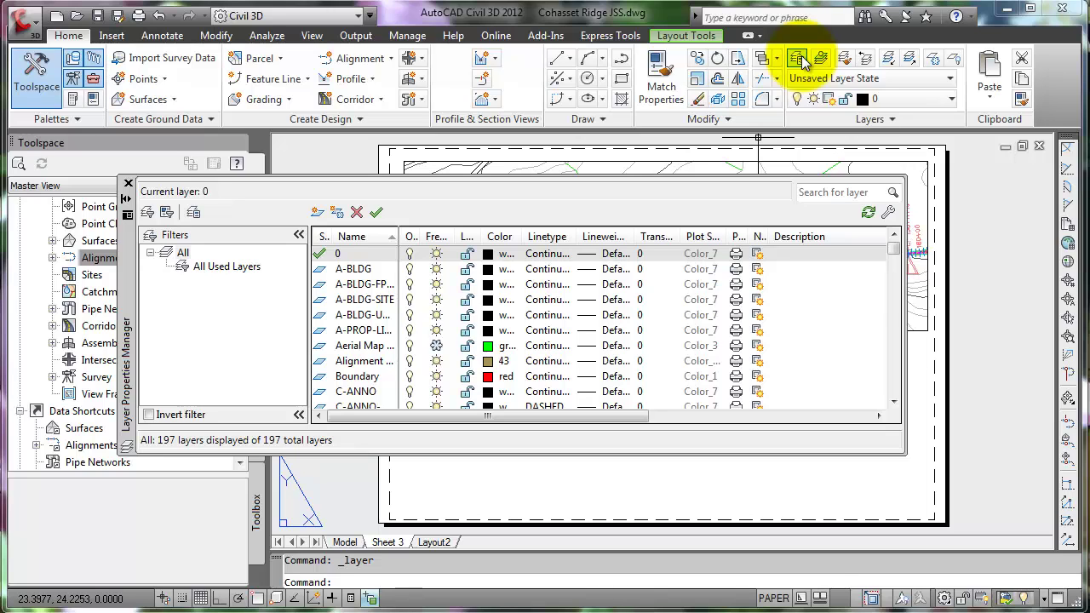
pyautogui.click(316, 218)
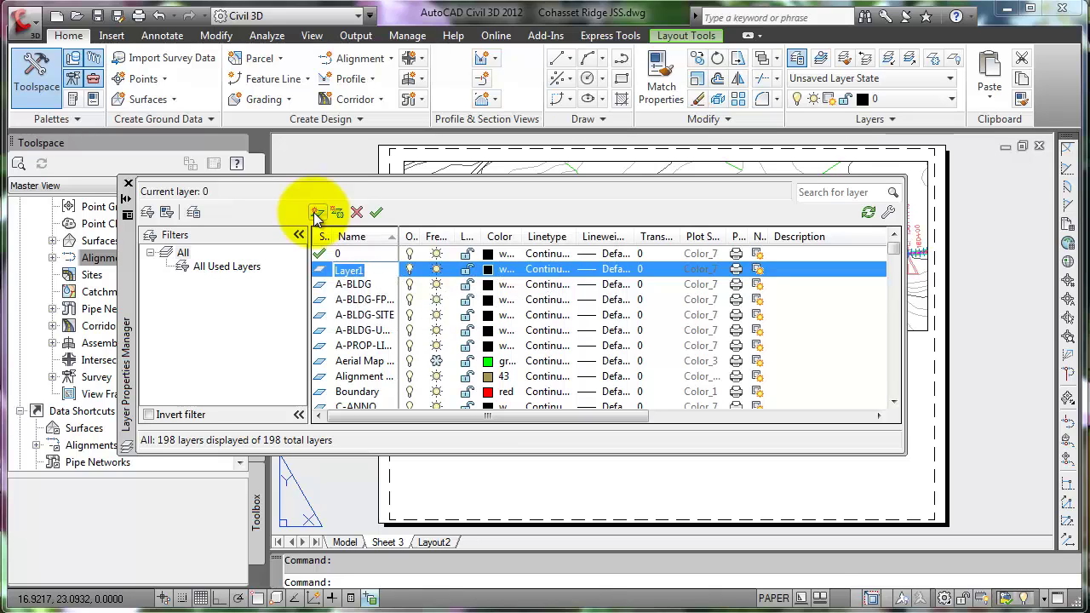
pyautogui.write('vport')
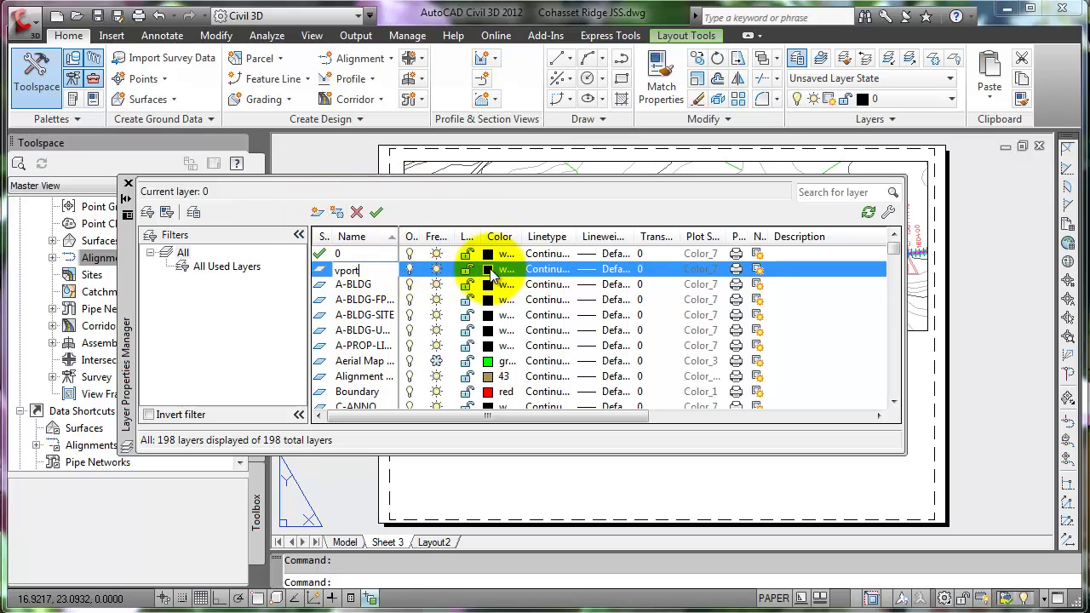
pyautogui.click(491, 271)
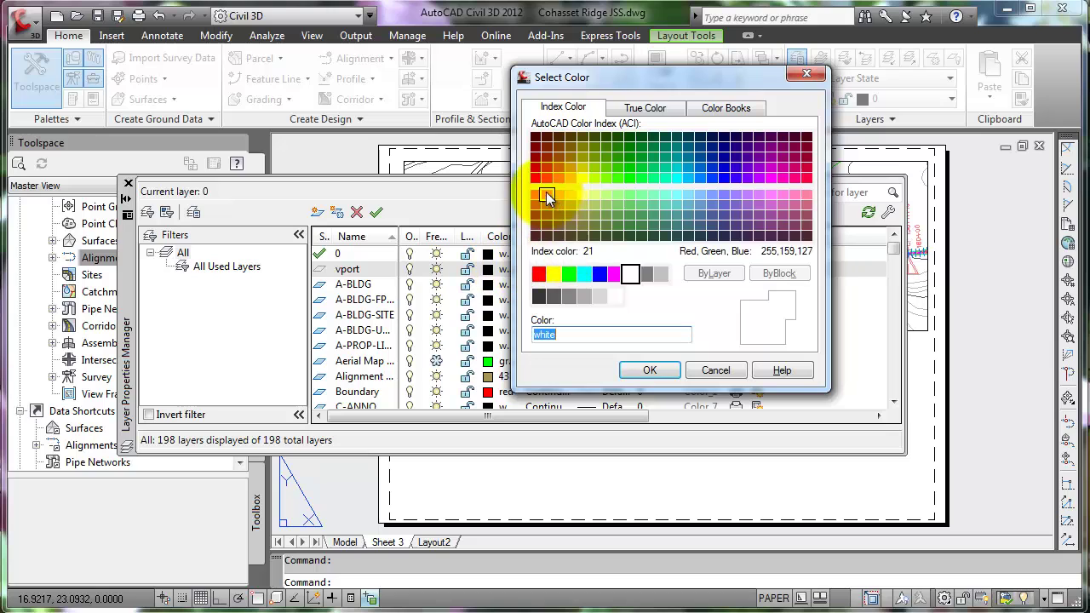
pyautogui.click(557, 180)
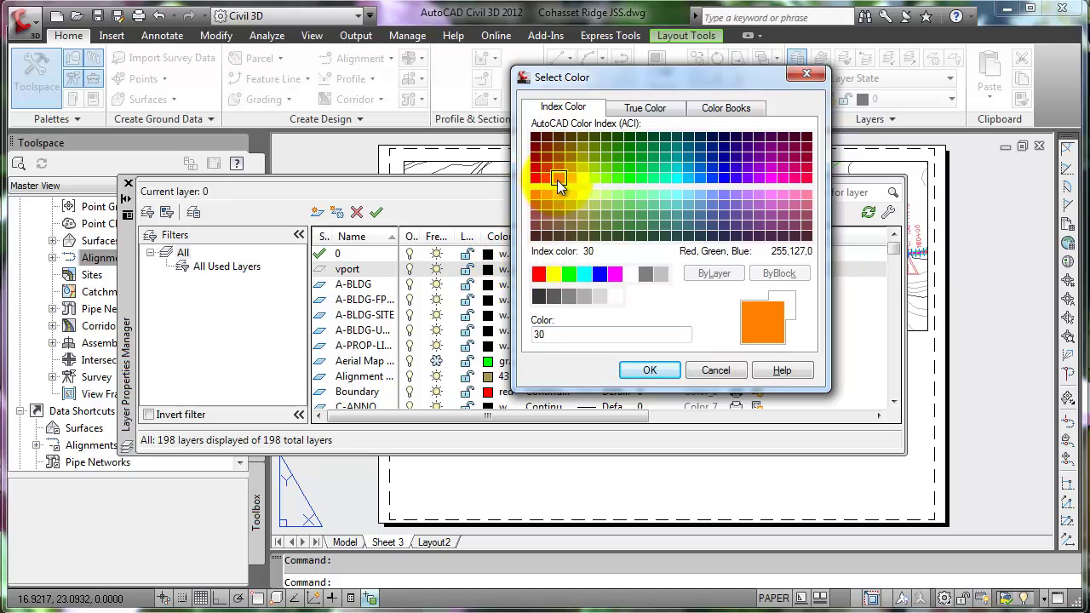
pyautogui.click(649, 371)
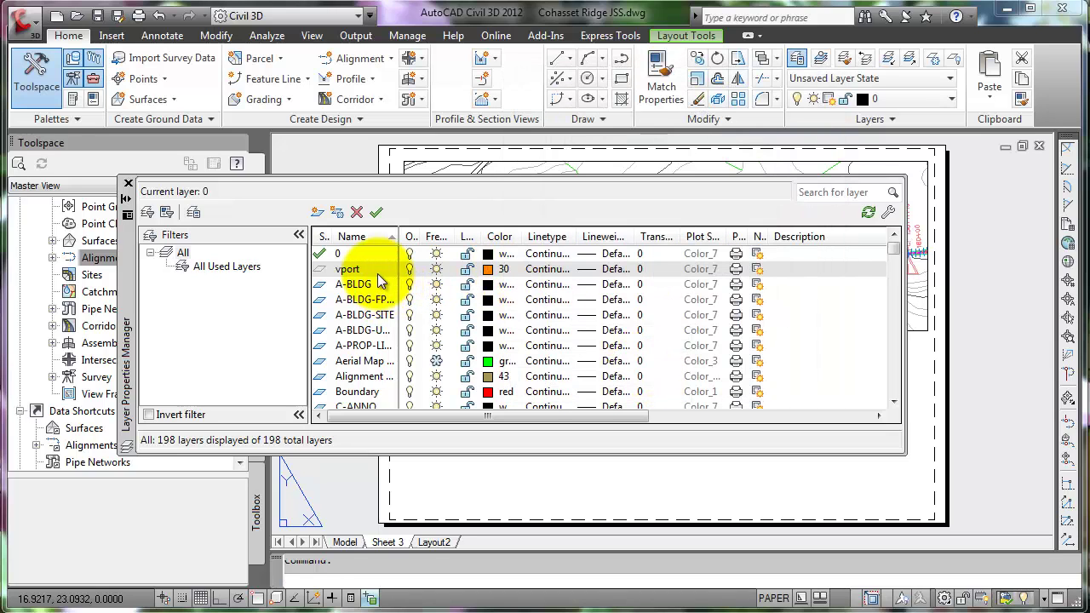
# Create a new layer named "Sheet layout" based on layer 0, make it current, and close the layer manager
pyautogui.click(347, 254)
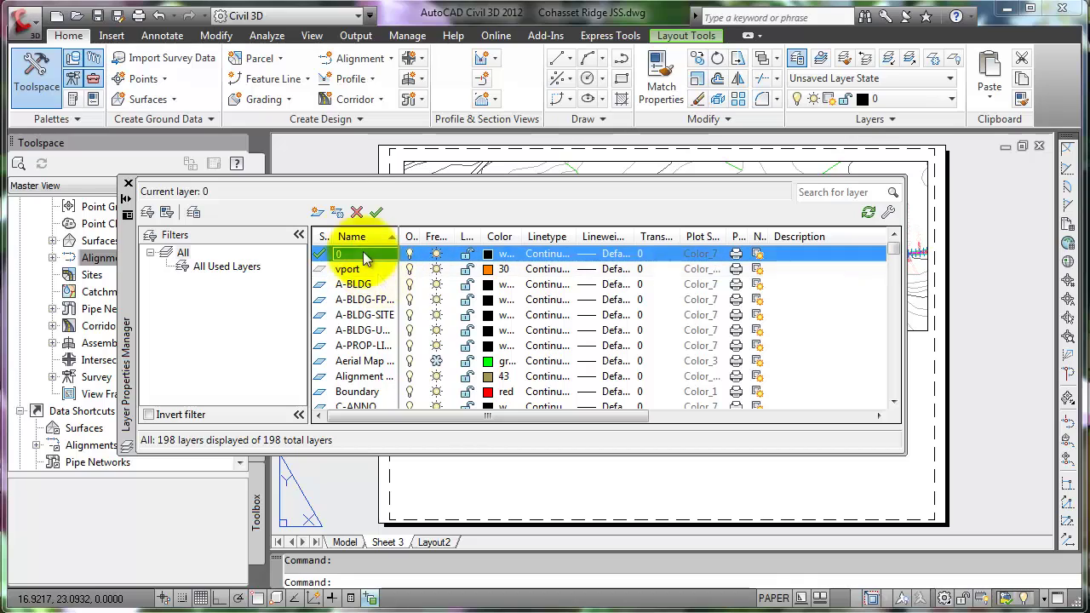
pyautogui.click(317, 213)
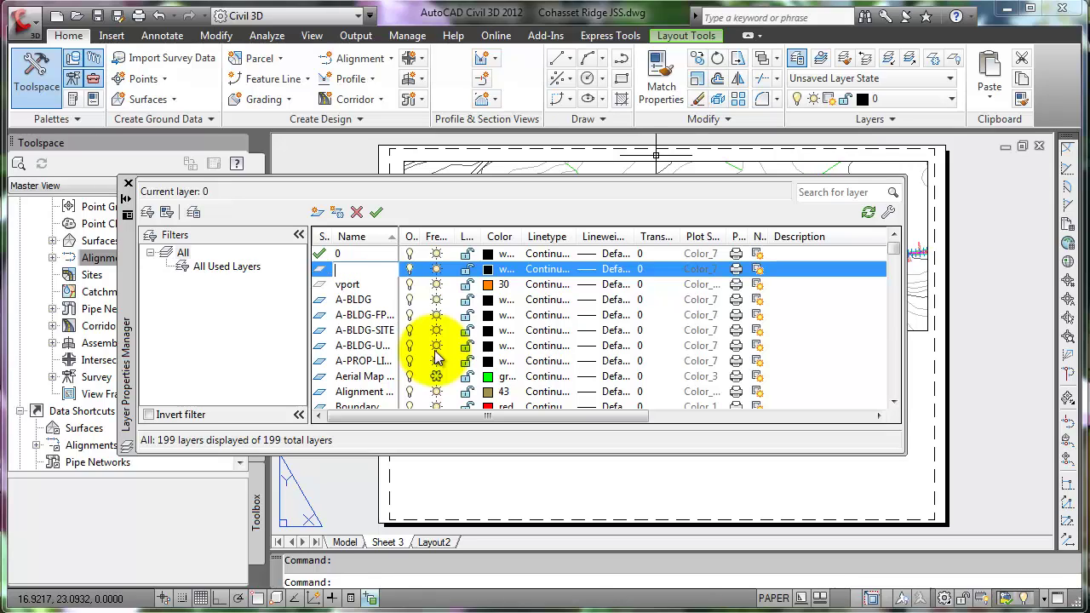
pyautogui.write('Sheet lay')
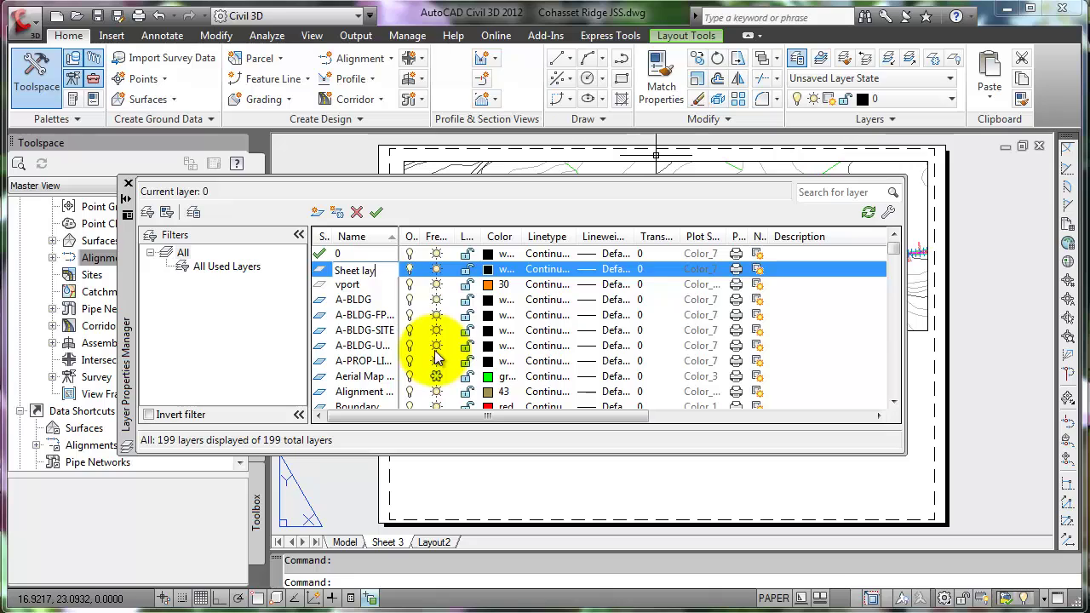
pyautogui.write('out')
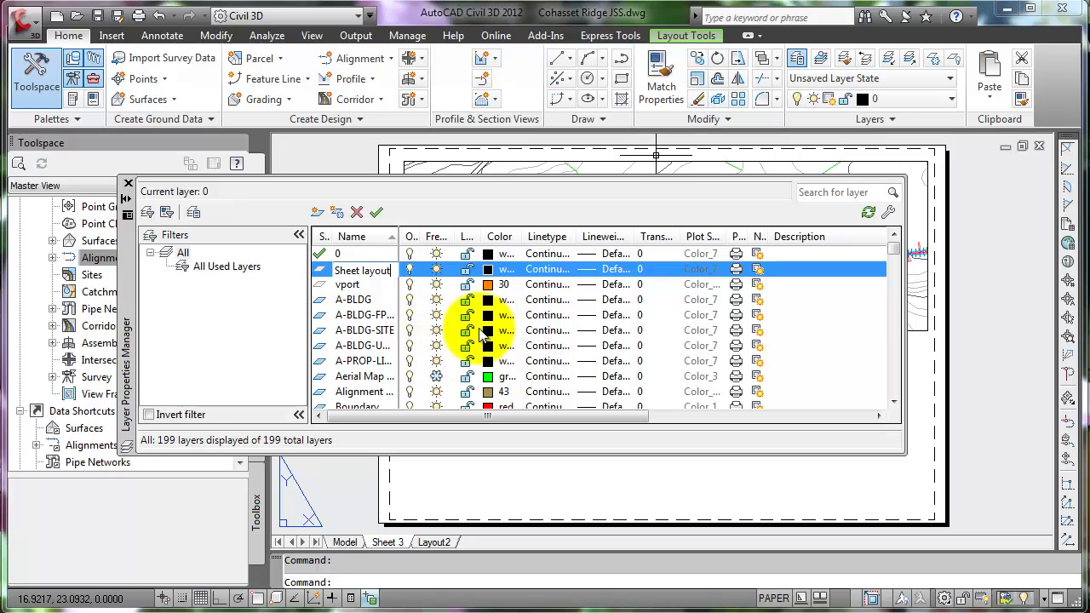
pyautogui.click(376, 212)
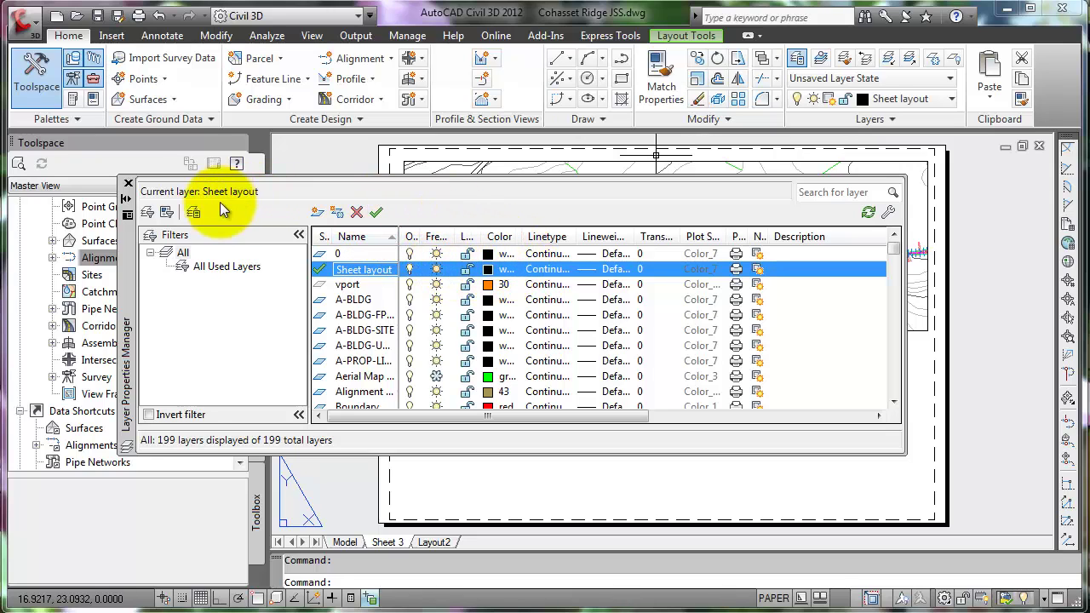
pyautogui.click(128, 183)
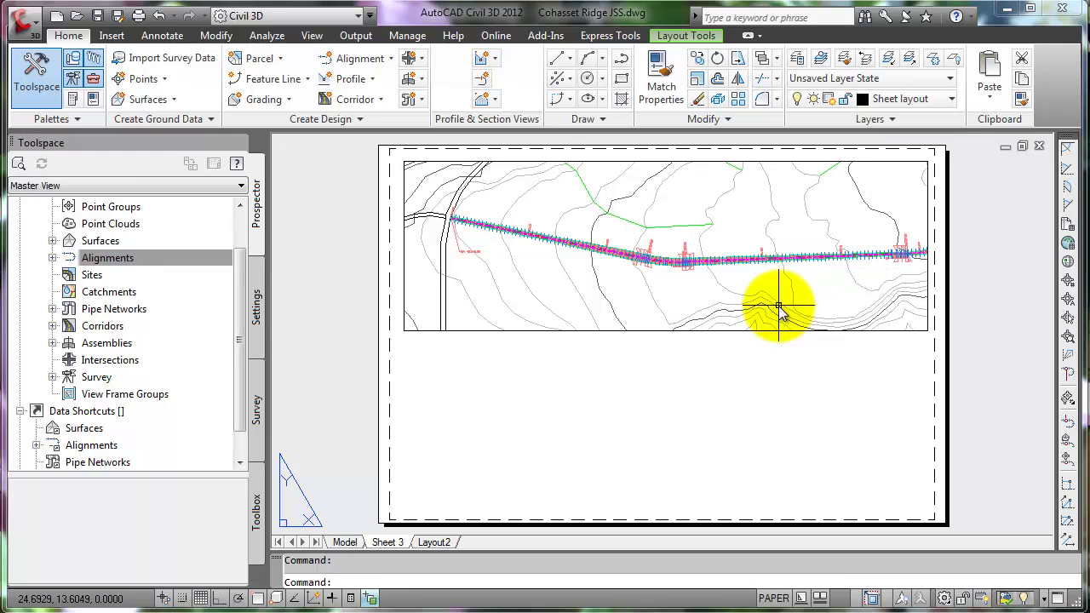
# Move the viewport's border to the vport layer and clear the selection
pyautogui.click(631, 331)
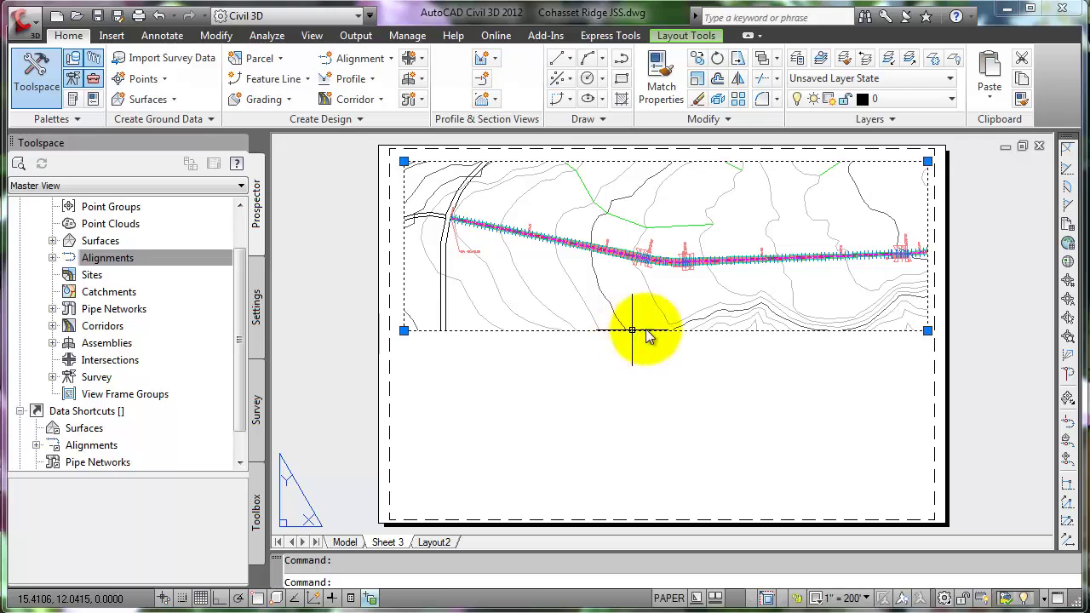
pyautogui.click(952, 97)
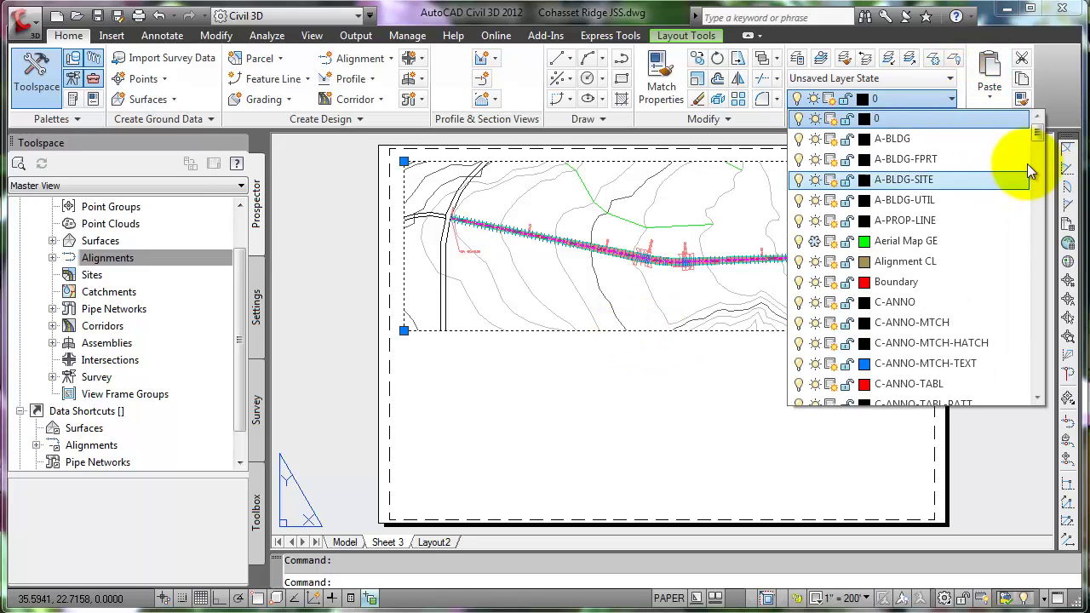
pyautogui.scroll(-6, 1037, 175)
pyautogui.moveTo(1039, 179); pyautogui.dragTo(1037, 391)
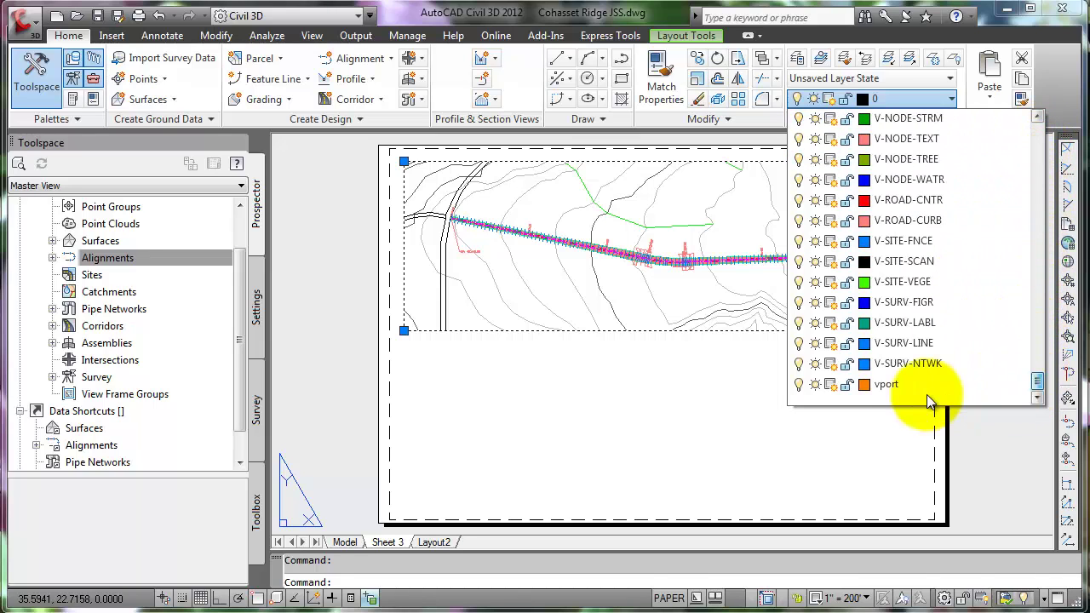
pyautogui.click(890, 386)
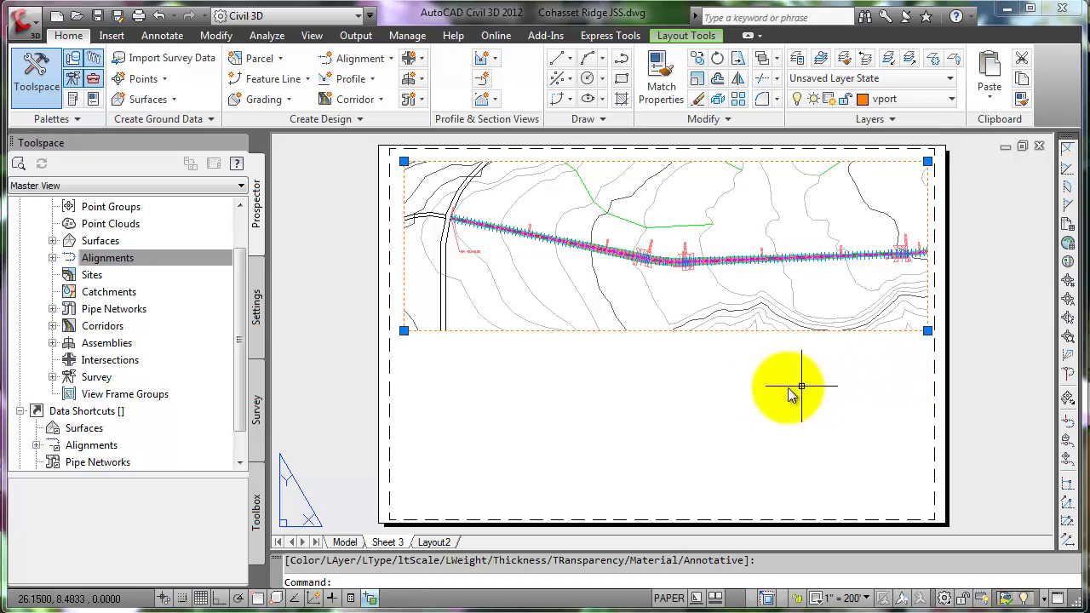
pyautogui.press('Escape')
pyautogui.press('Escape')
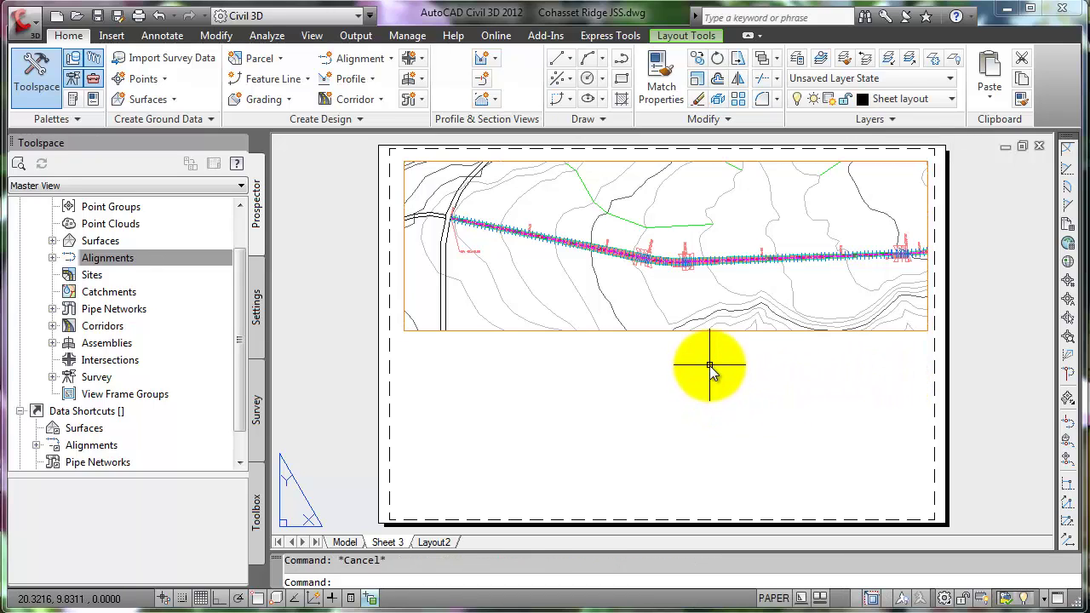
# Copy the viewport from its lower-left corner straight down, placing the duplicate directly below it in the lower half of the sheet
pyautogui.click(699, 58)
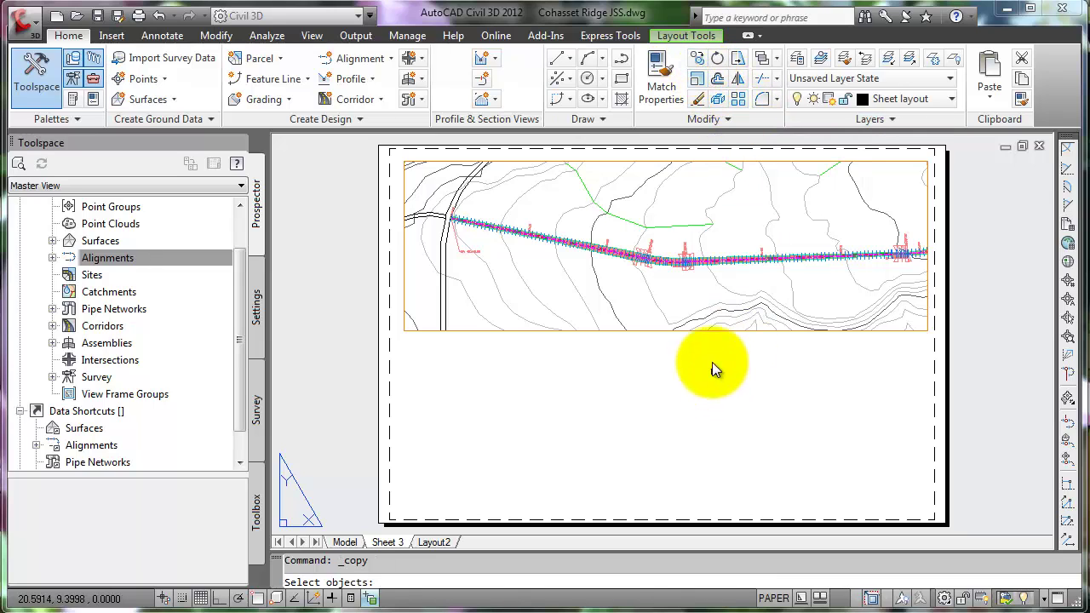
pyautogui.click(720, 332)
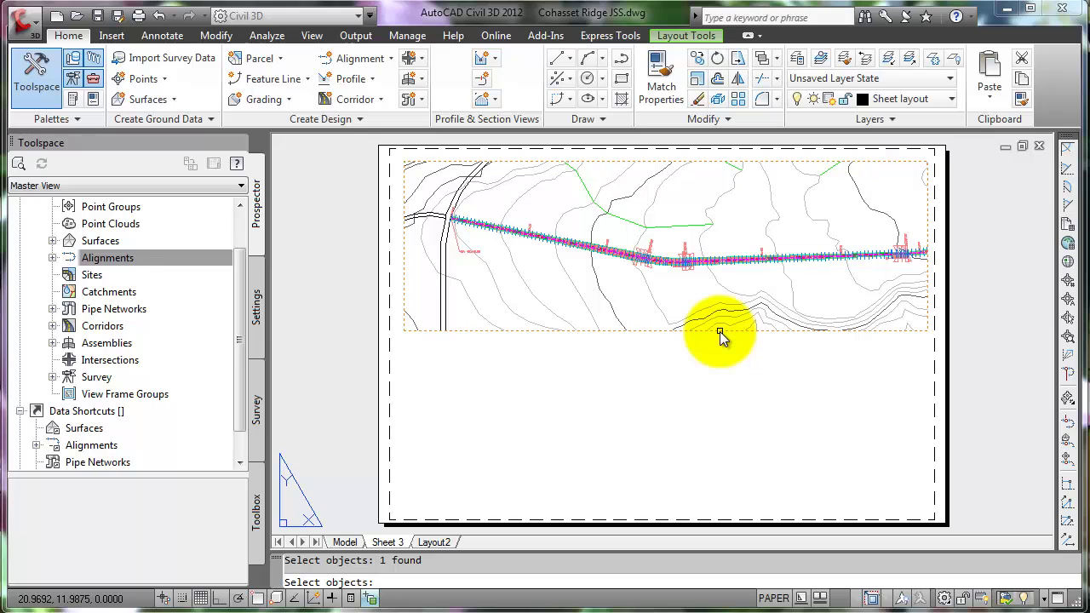
pyautogui.press('Return')
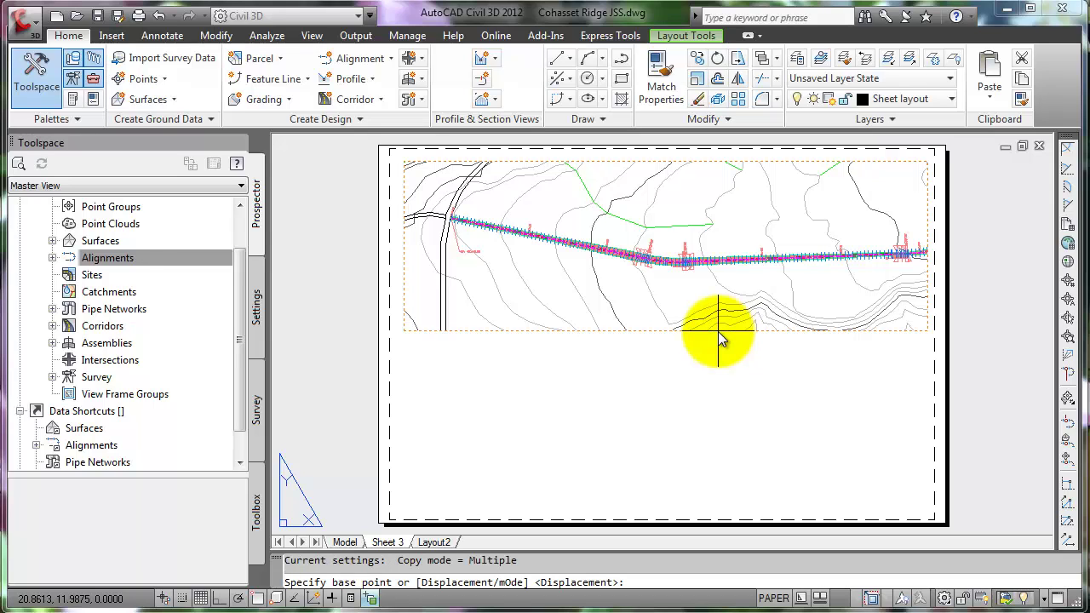
pyautogui.click(404, 331)
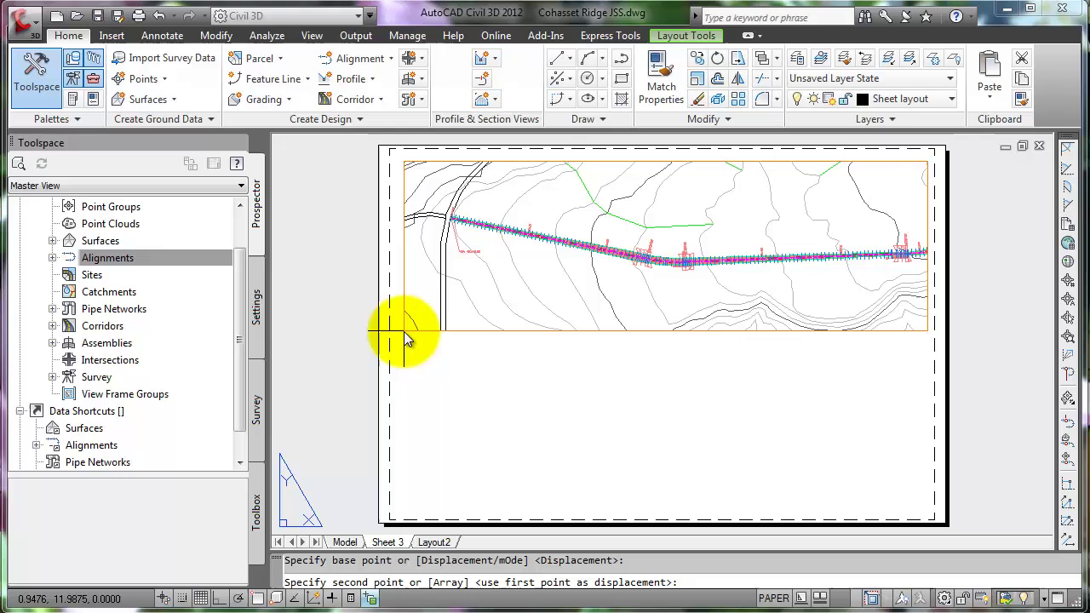
pyautogui.click(403, 509)
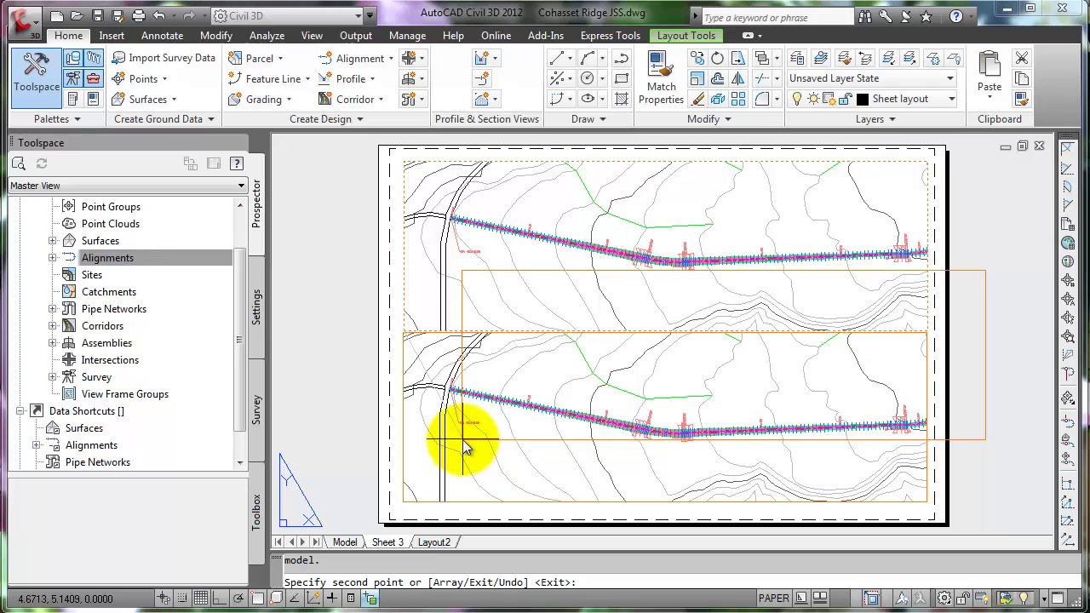
pyautogui.press('Return')
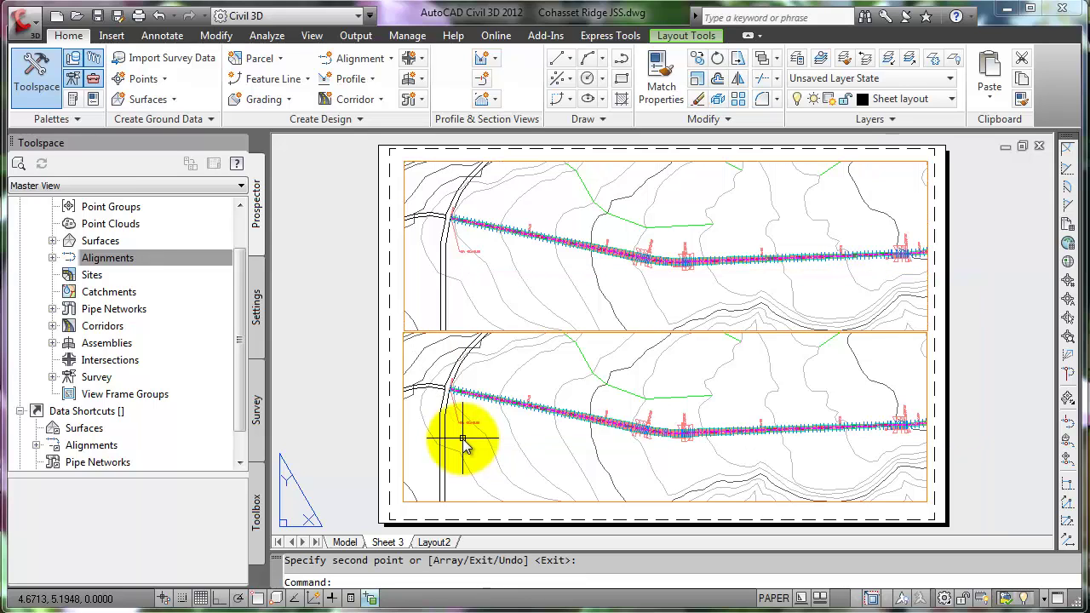
# Bring the roadway profile into view in the lower viewport, return to paper space, and shorten that viewport to leave room beneath it
pyautogui.doubleClick(798, 406)
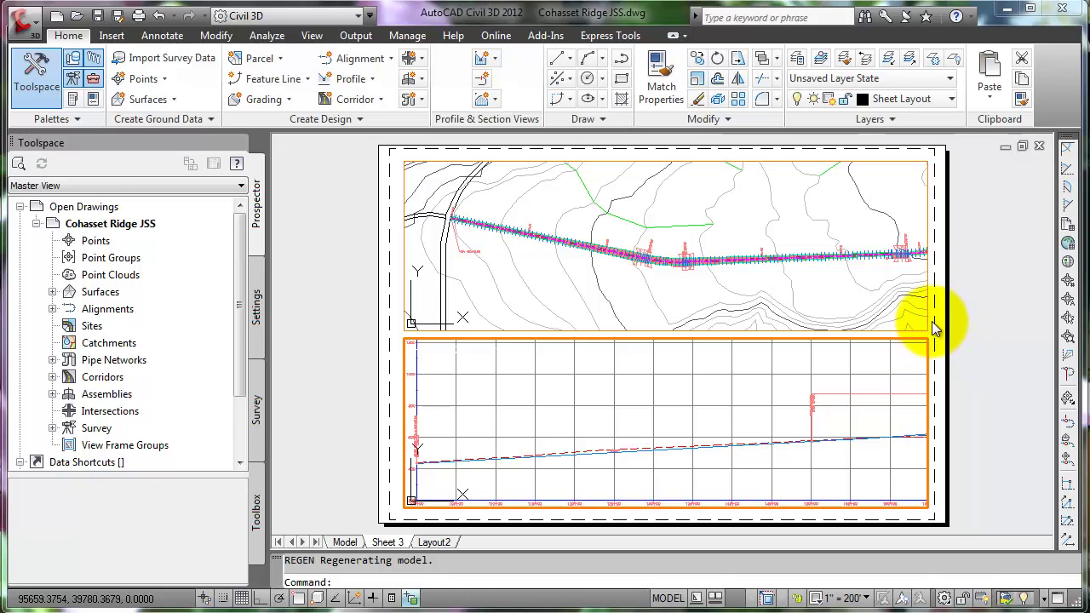
pyautogui.click(668, 597)
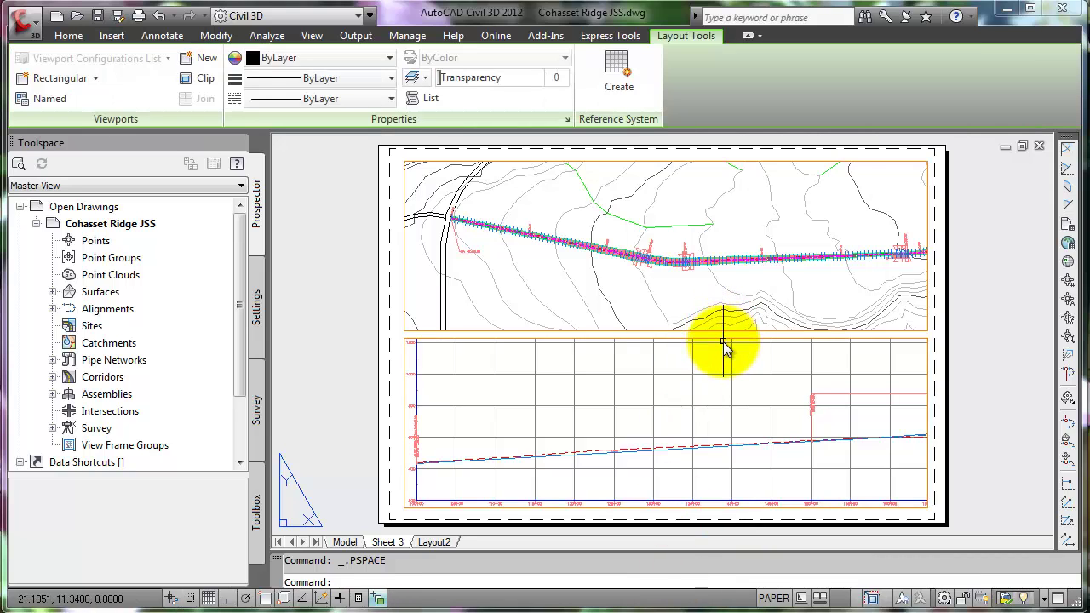
pyautogui.click(724, 340)
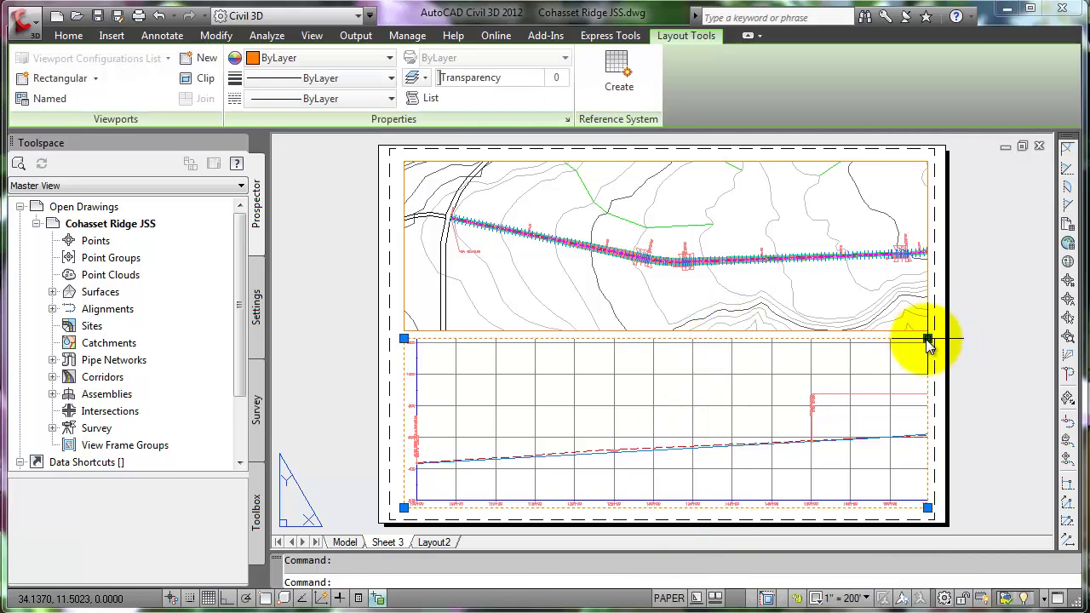
pyautogui.click(928, 340)
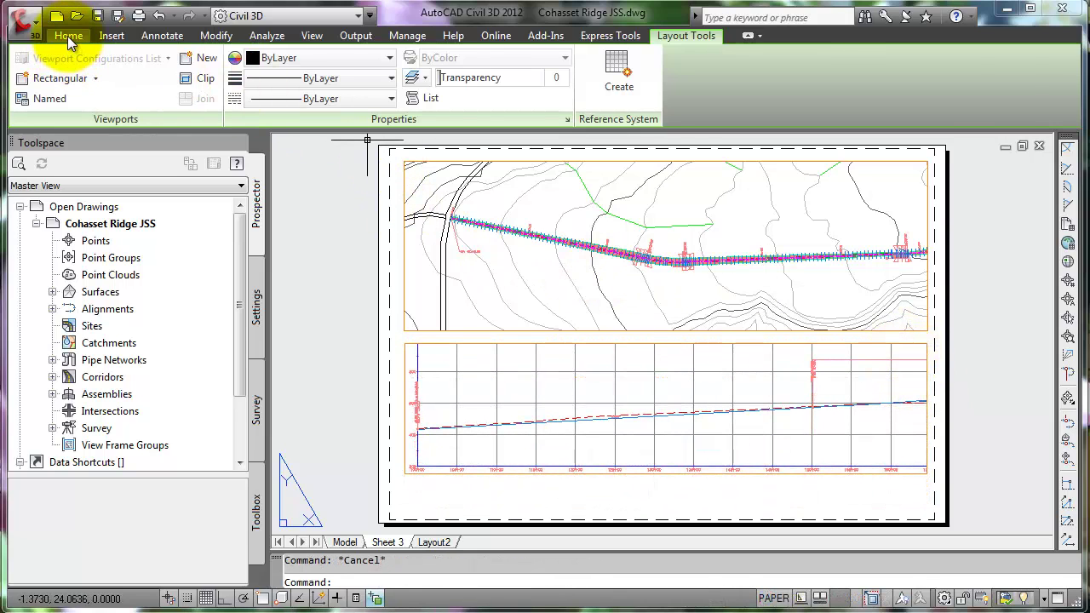
# Draw a rectangular sheet border on the Sheet Layout layer, just inside the printable margin and around both viewports
pyautogui.click(68, 36)
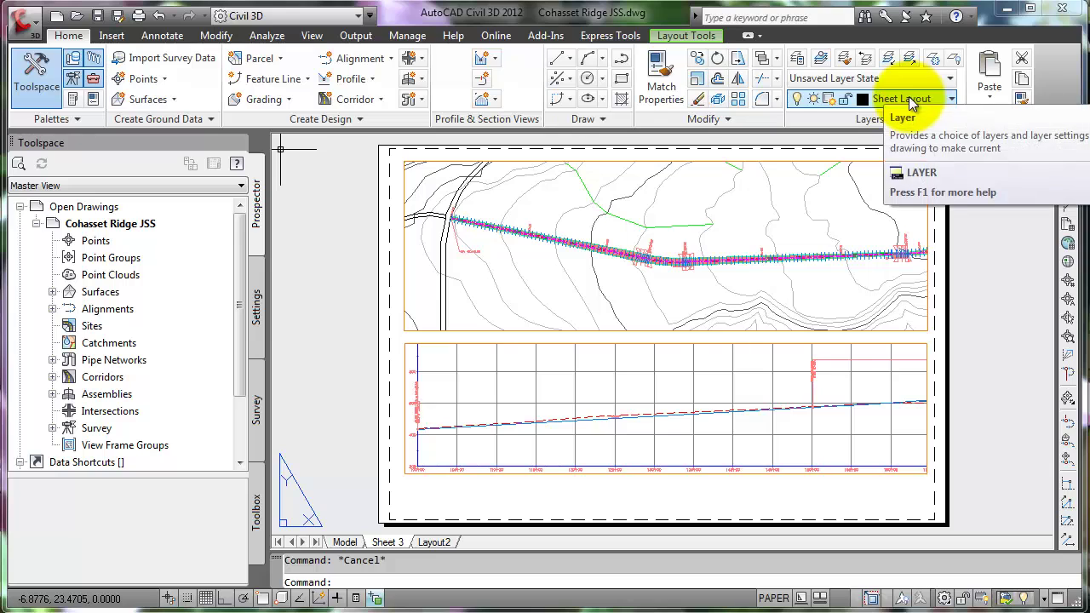
pyautogui.click(622, 80)
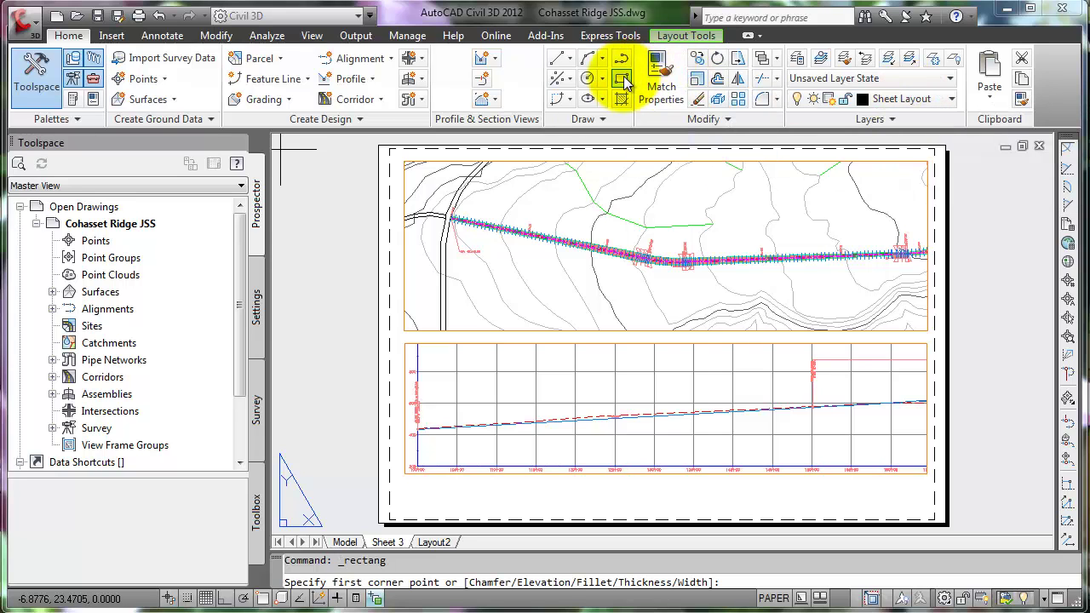
pyautogui.click(405, 160)
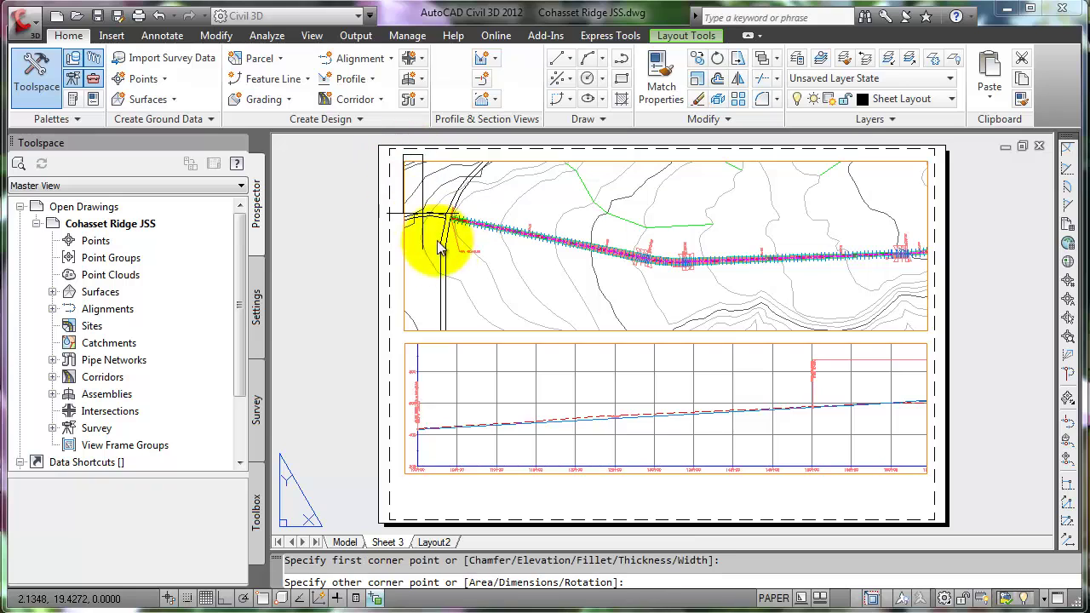
pyautogui.click(933, 521)
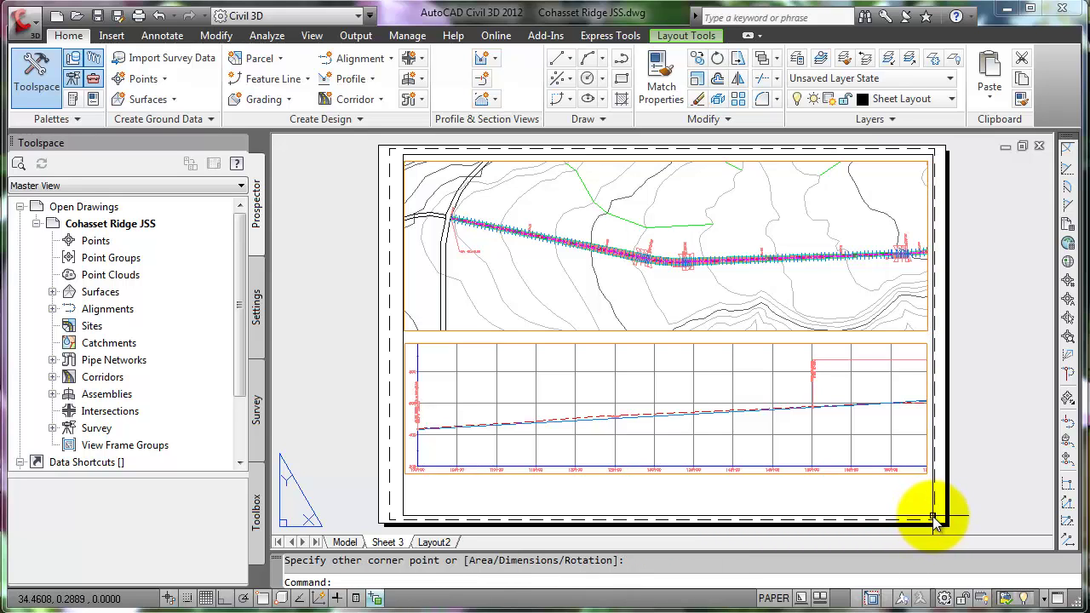
pyautogui.click(405, 176)
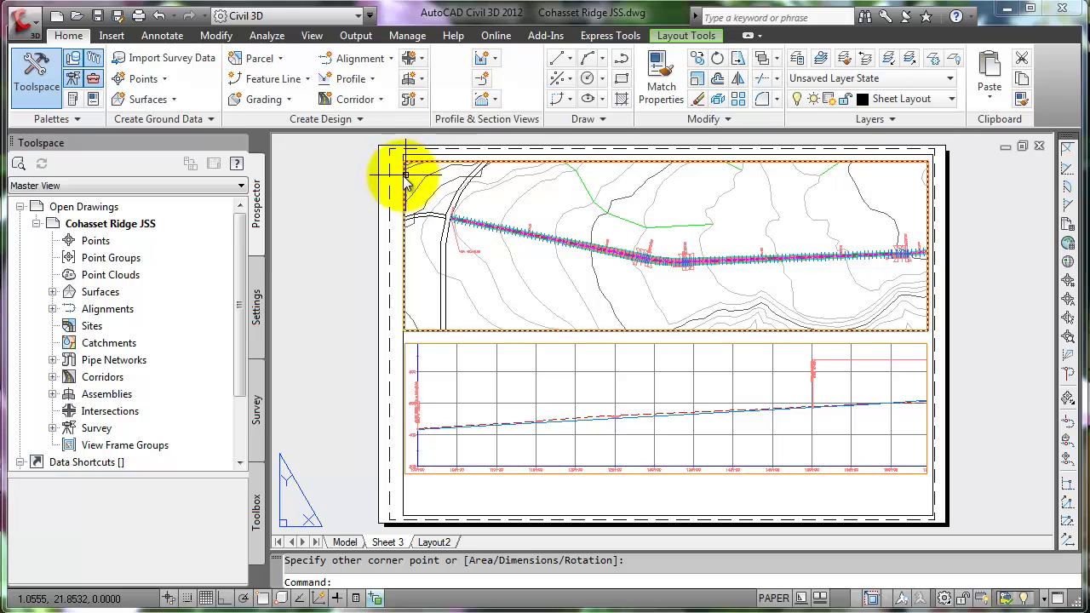
pyautogui.press('Escape')
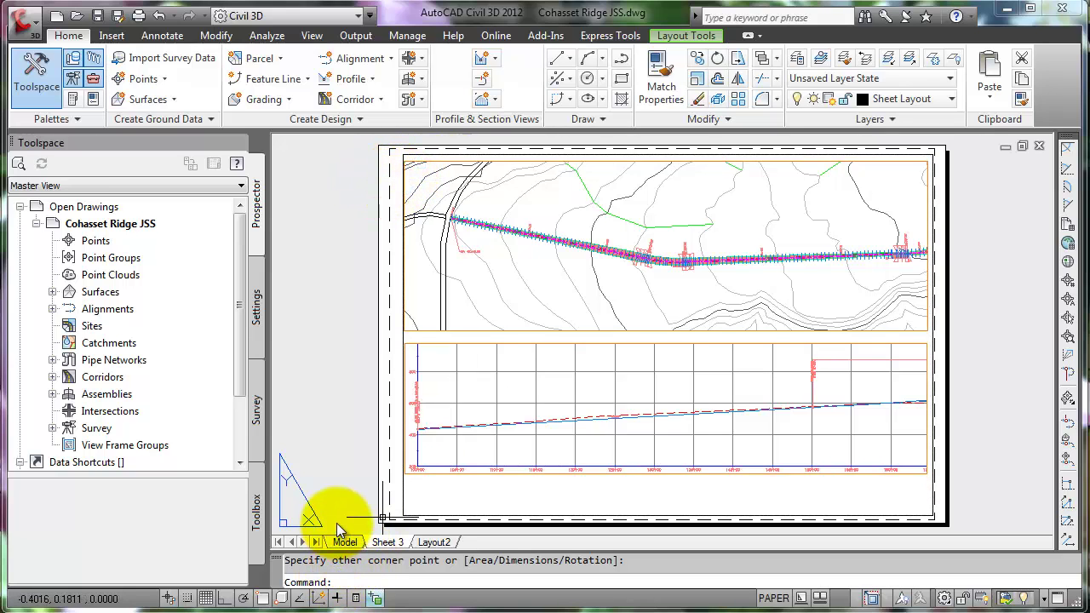
# Use PEDIT to set the sheet border's width to .05 for all segments
pyautogui.write('pedit')
pyautogui.press('Return')
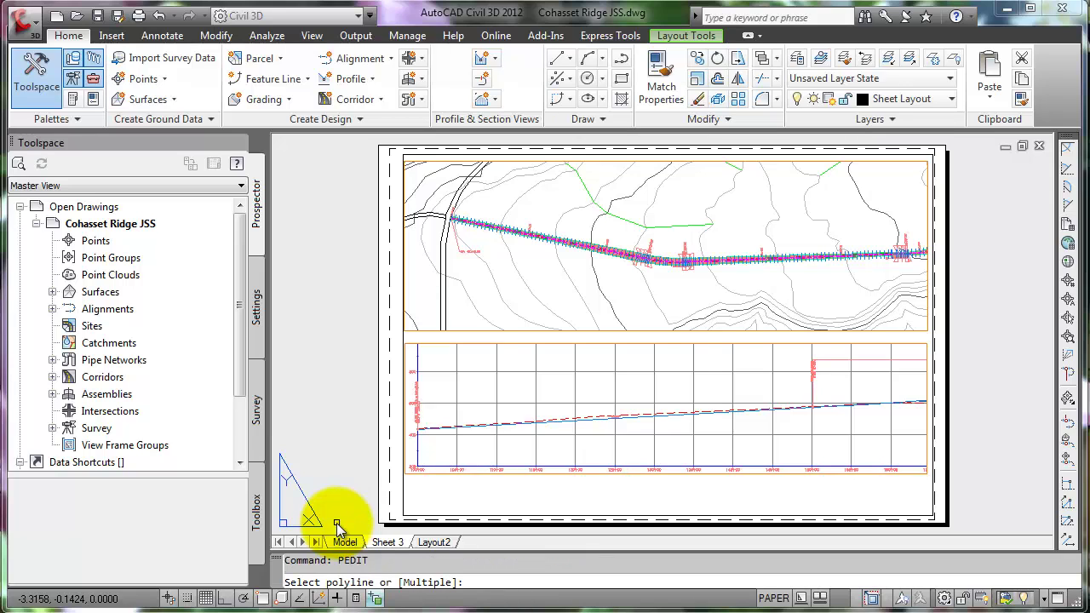
pyautogui.click(409, 508)
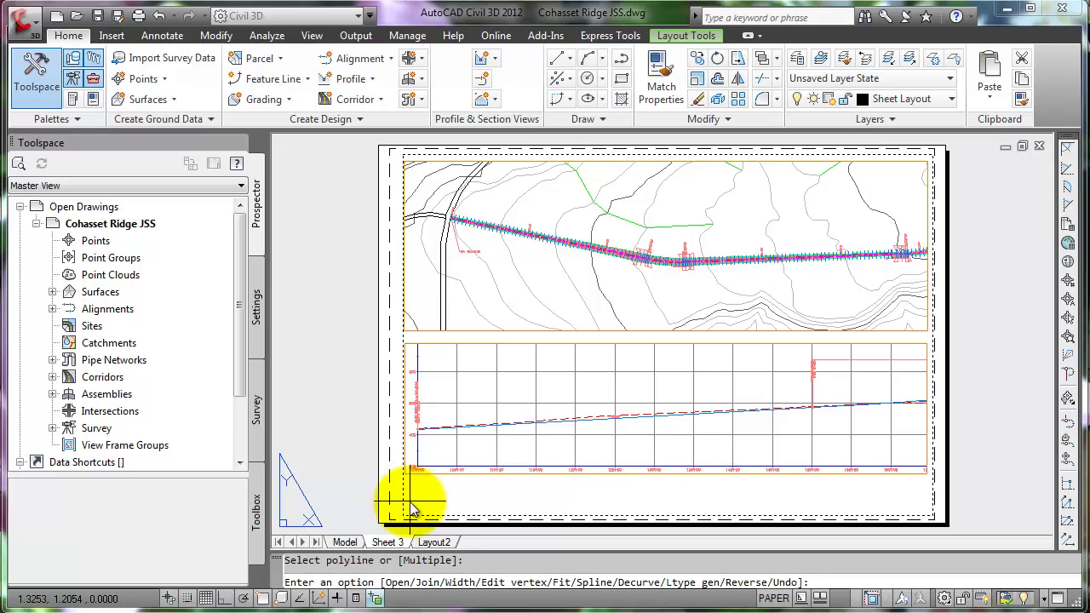
pyautogui.write('w')
pyautogui.press('Return')
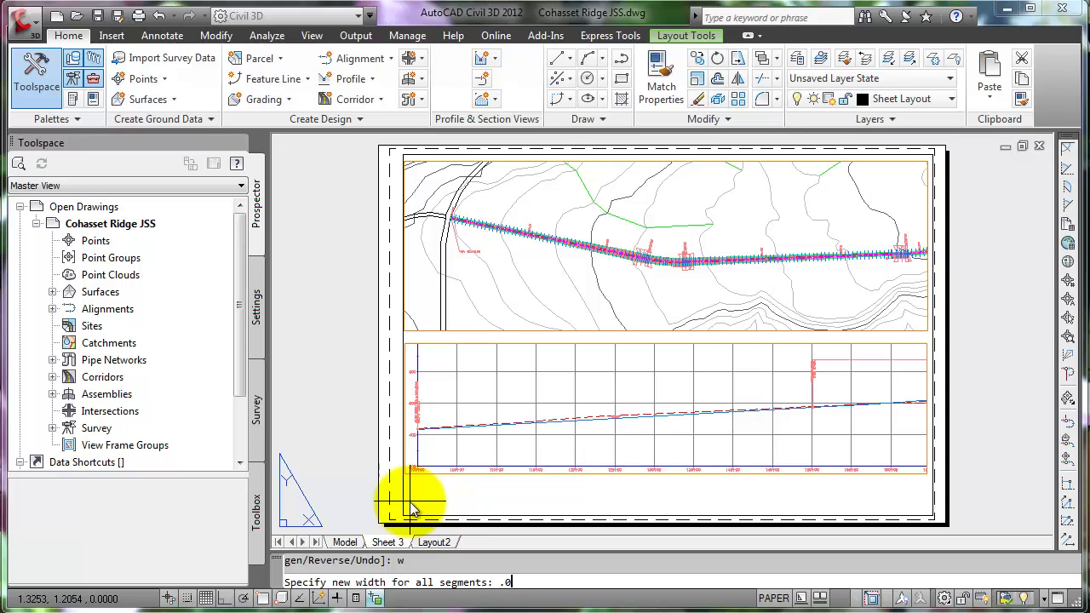
pyautogui.write('.05')
pyautogui.press('Return')
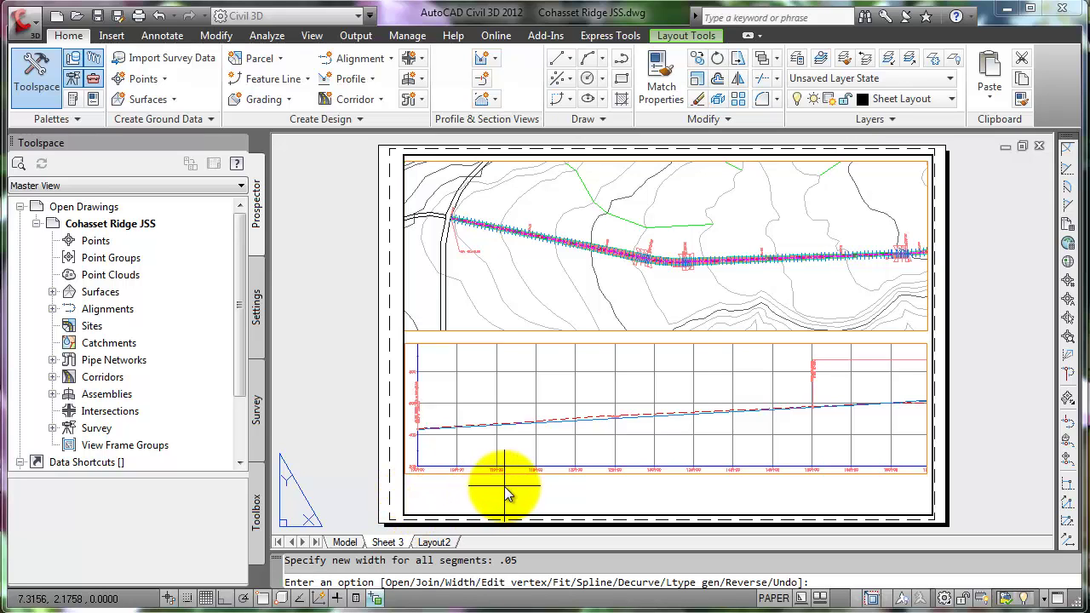
pyautogui.press('Return')
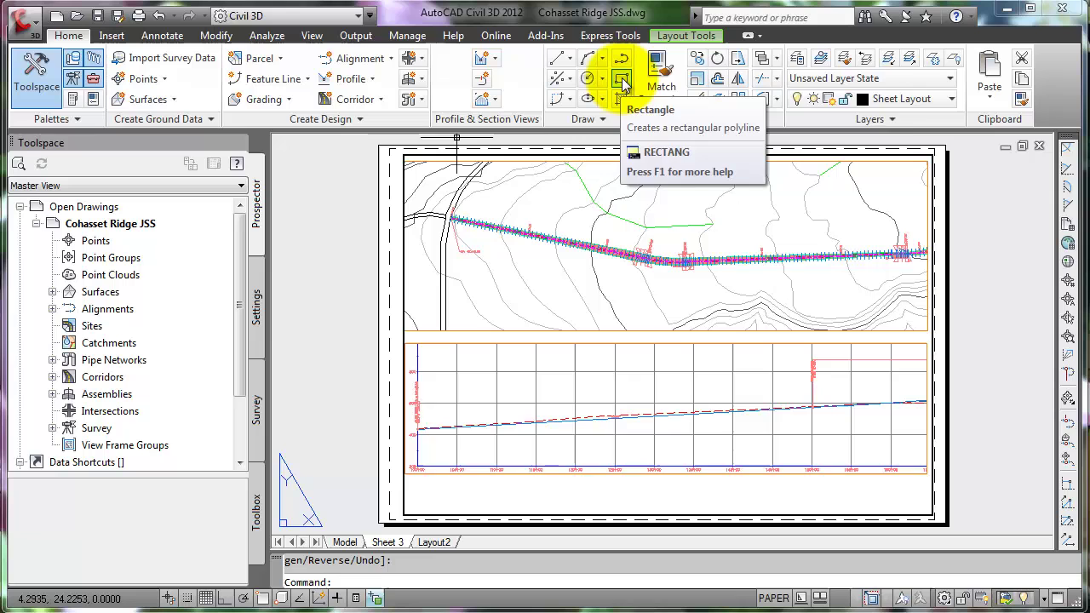
# Draw a heavy title-block rectangle in the border's lower-right corner and a horizontal polyline across its upper part, overshooting both sides, with Ortho on
pyautogui.click(621, 81)
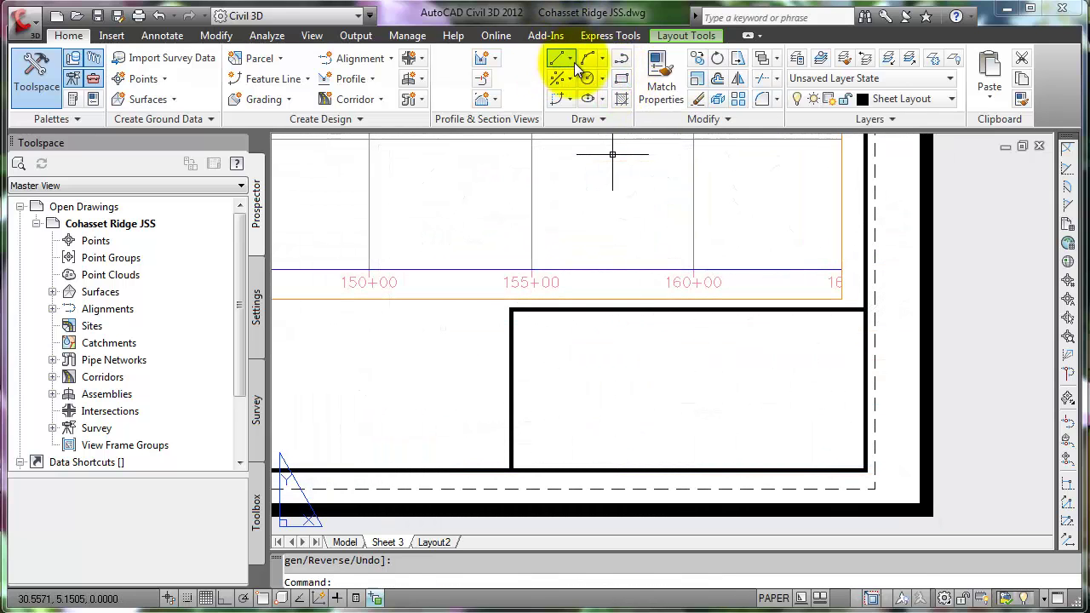
pyautogui.click(620, 61)
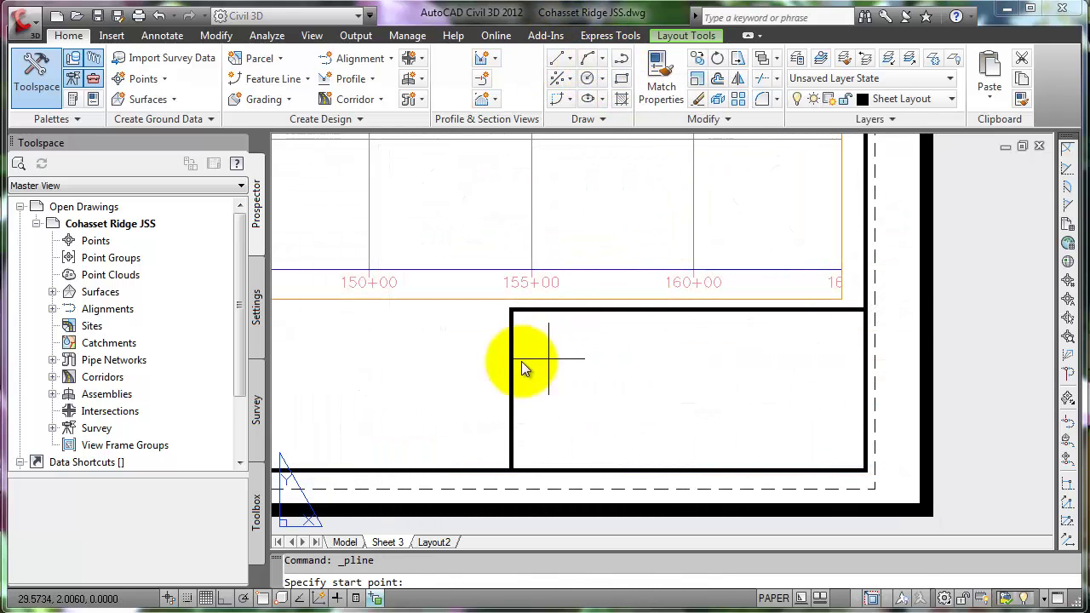
pyautogui.click(494, 355)
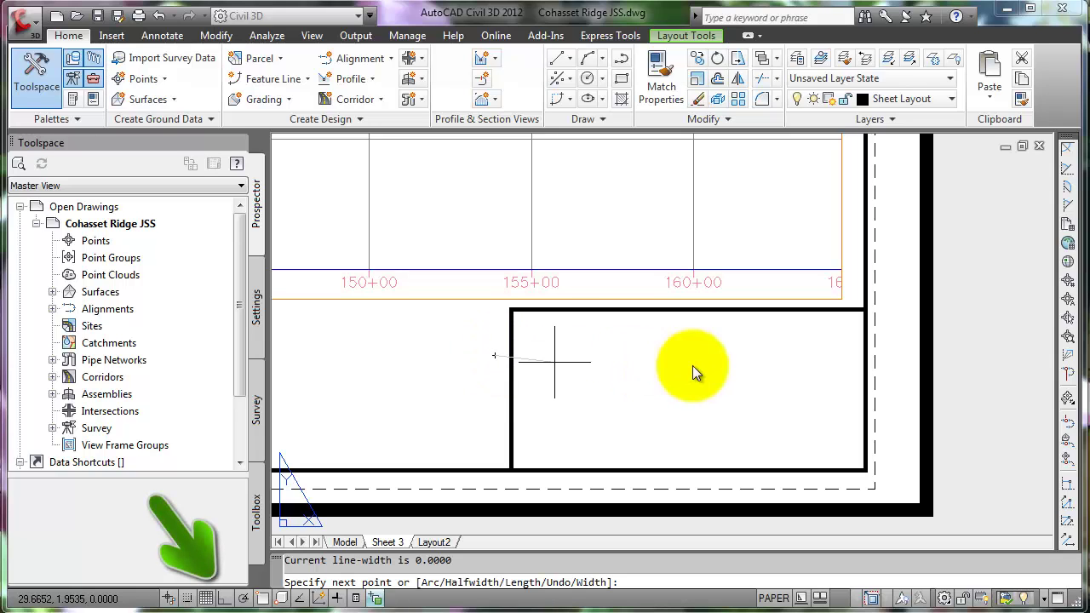
pyautogui.press('F8')
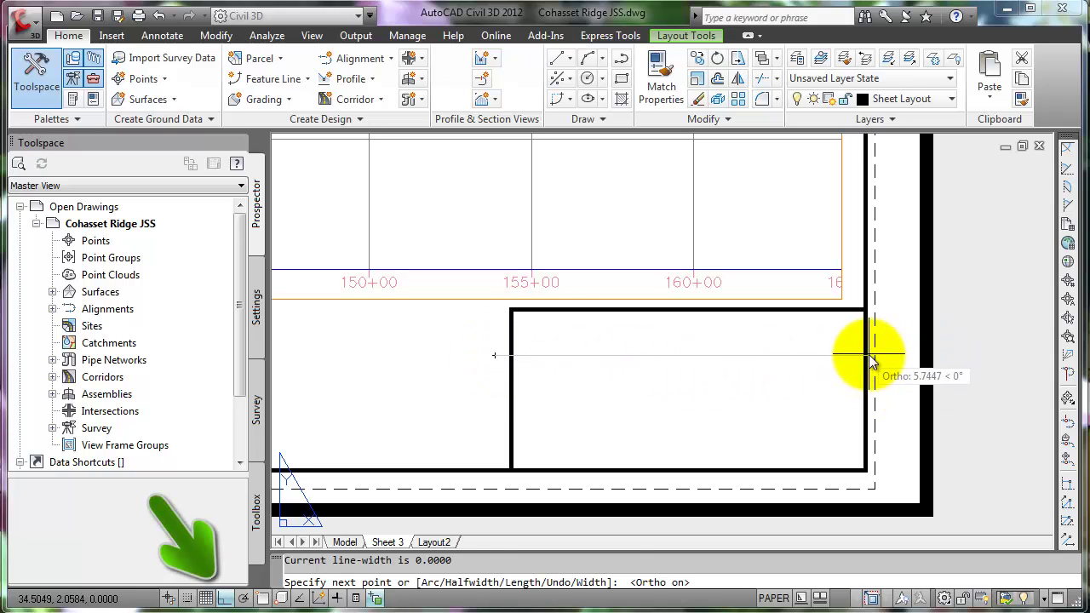
pyautogui.click(879, 362)
pyautogui.press('Return')
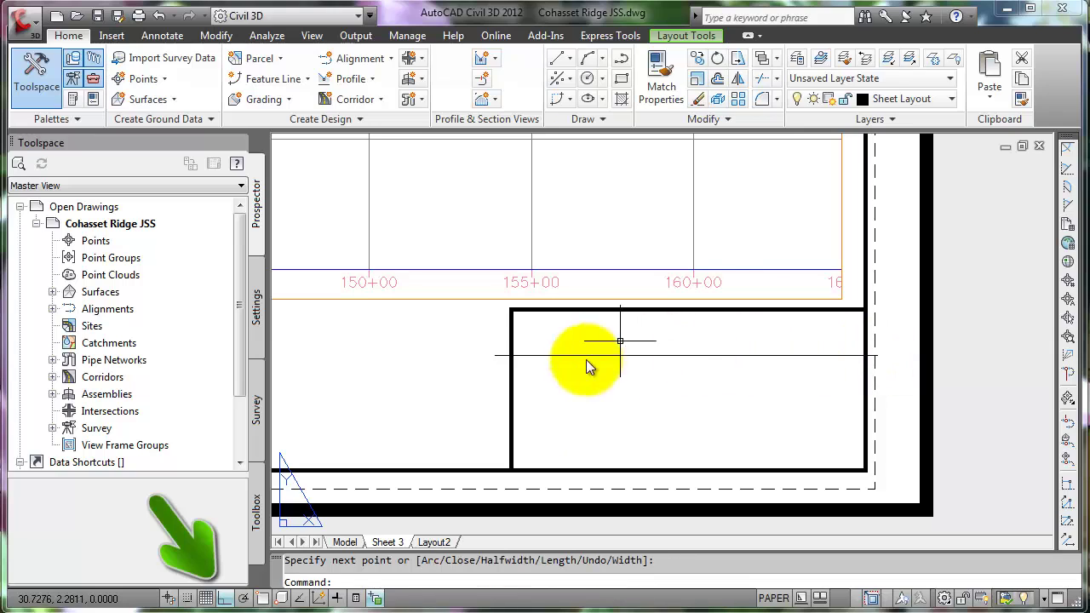
# Trim both overhanging ends of the horizontal divider line, using the title-block rectangle as the cutting edge
pyautogui.click(760, 80)
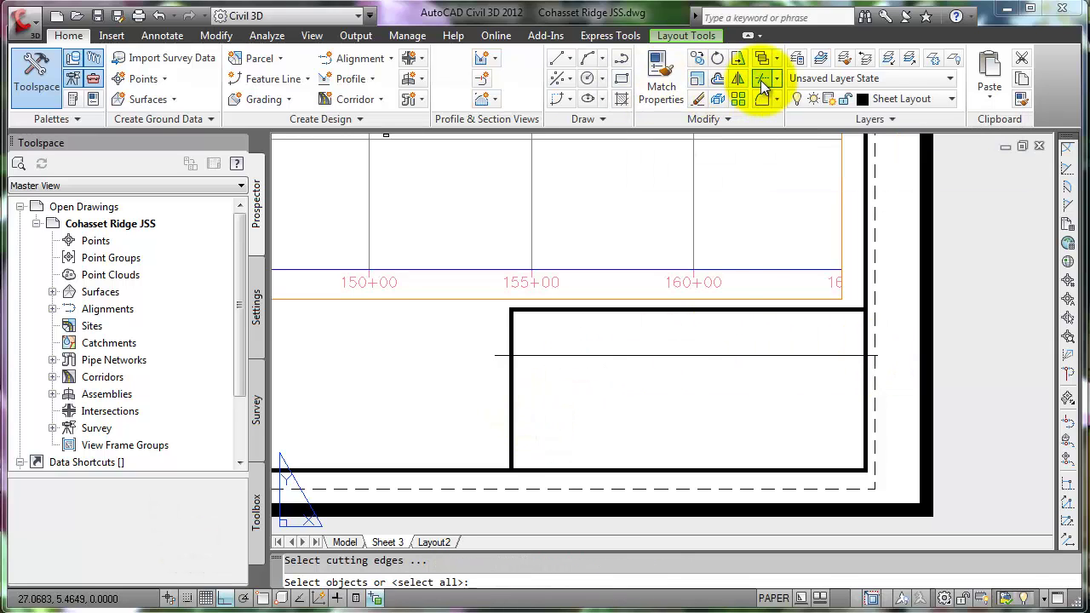
pyautogui.click(510, 331)
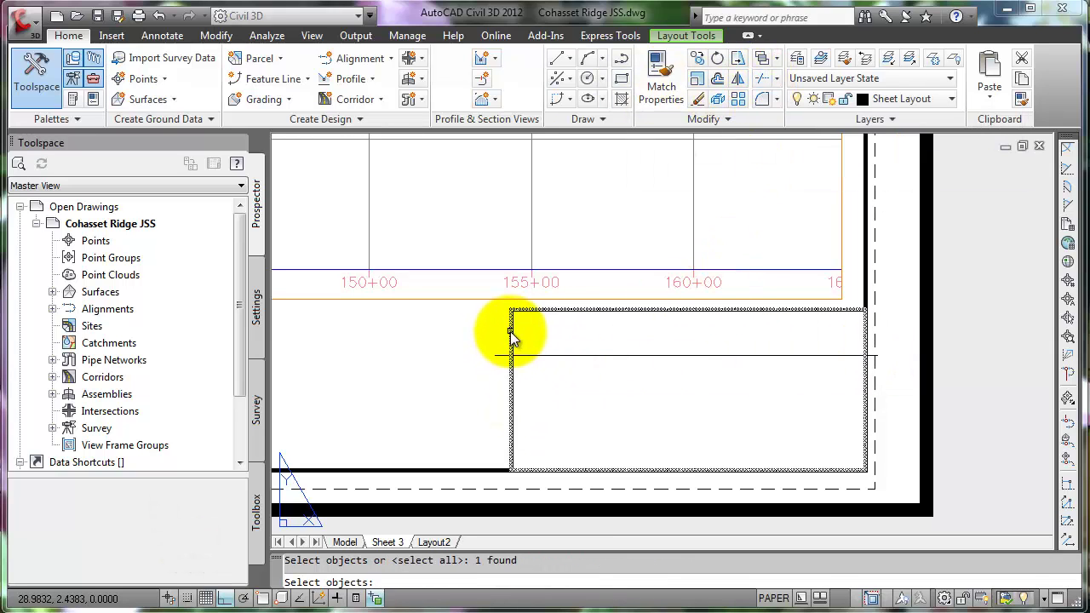
pyautogui.press('Return')
pyautogui.click(501, 355)
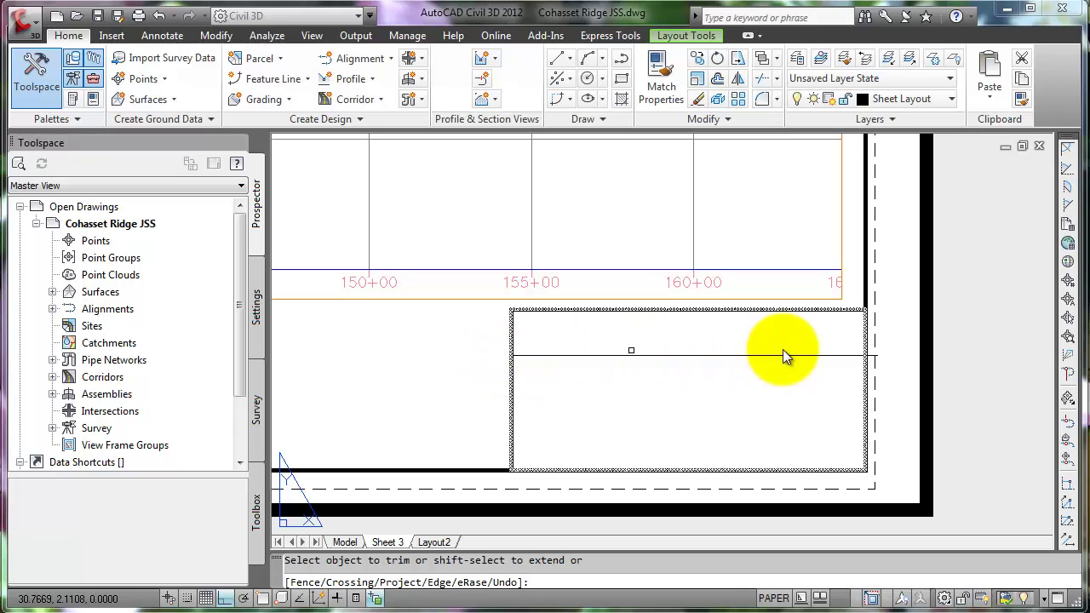
pyautogui.click(872, 355)
pyautogui.press('Return')
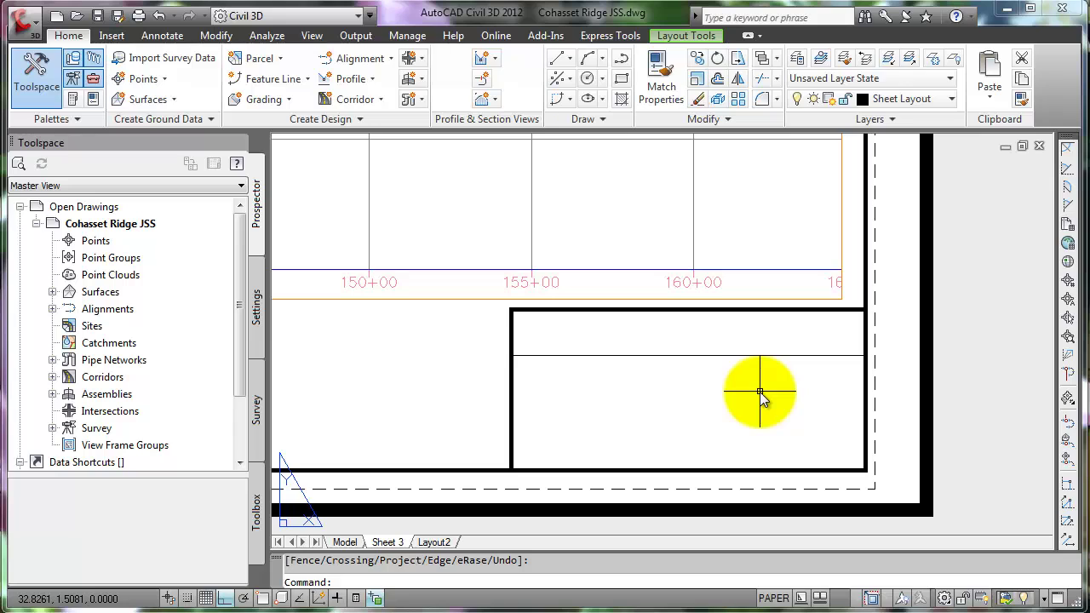
# Set the title-block divider line's width to .05 with PEDIT
pyautogui.write('pedi')
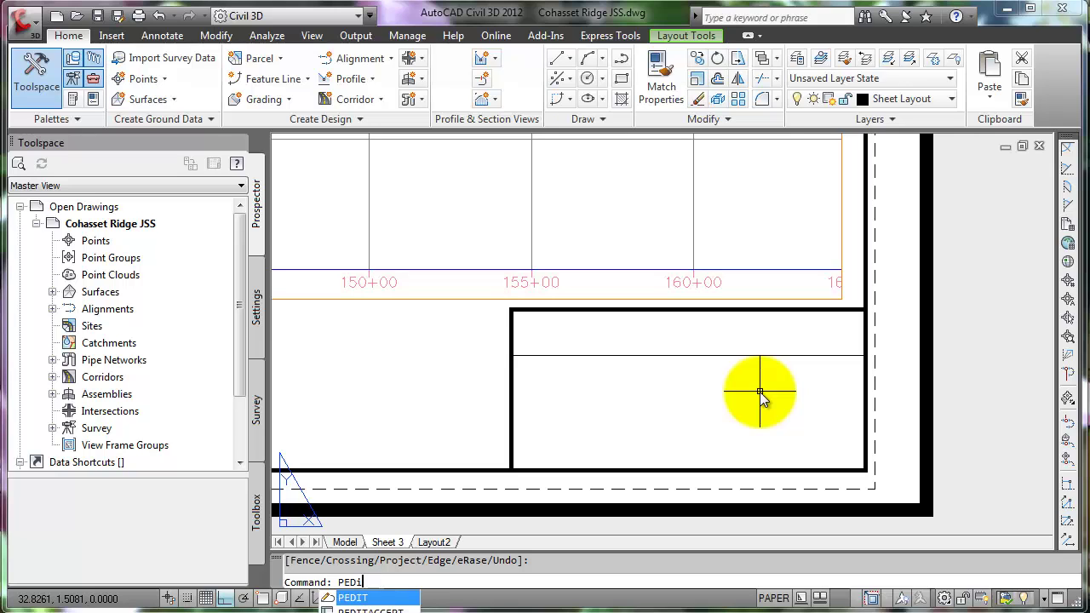
pyautogui.press('Return')
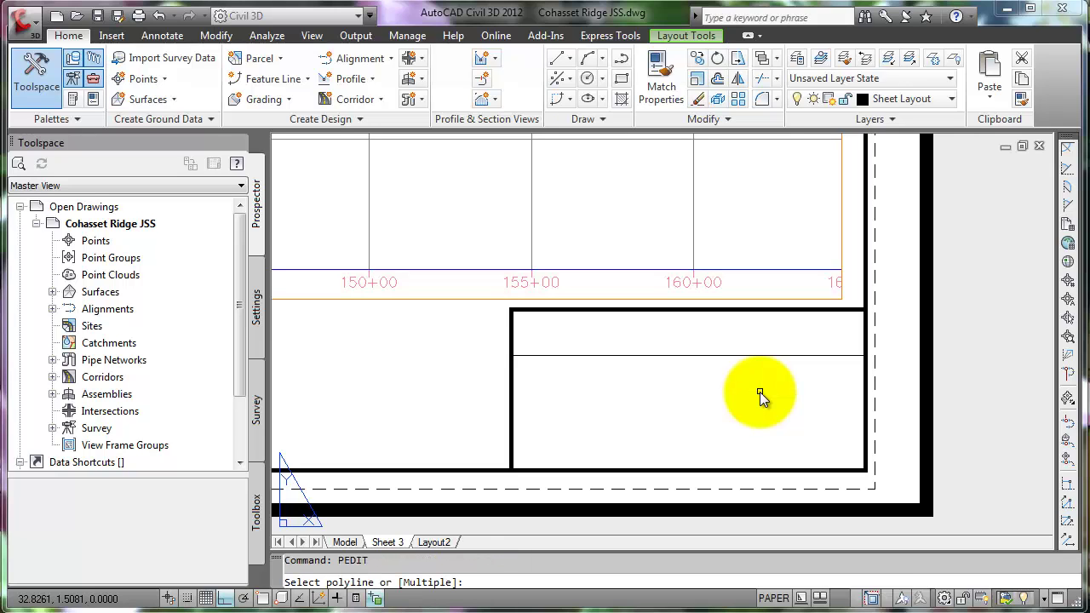
pyautogui.click(720, 357)
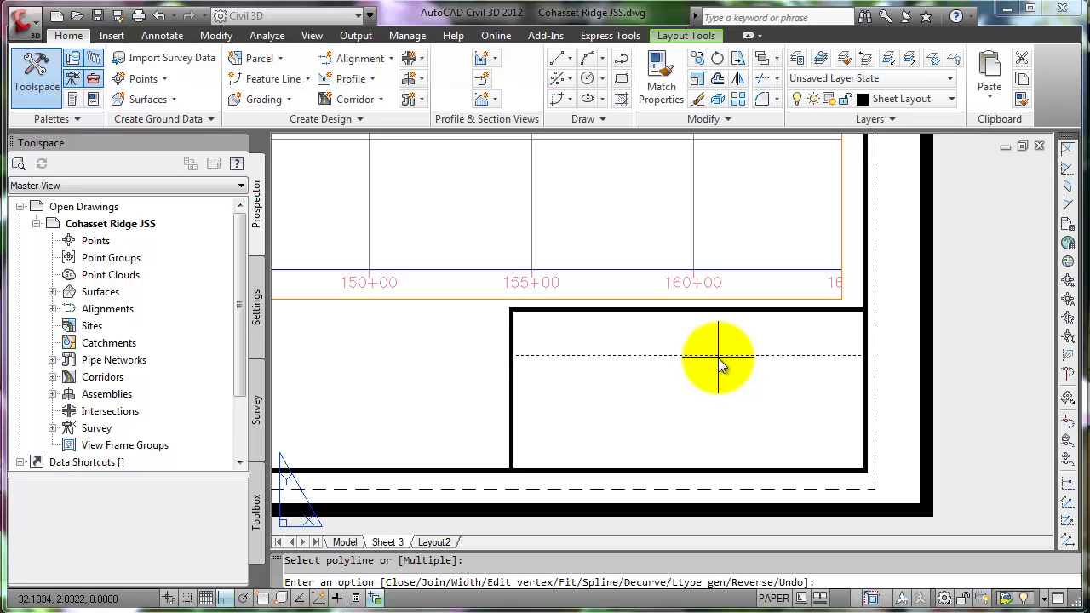
pyautogui.write('w')
pyautogui.press('Return')
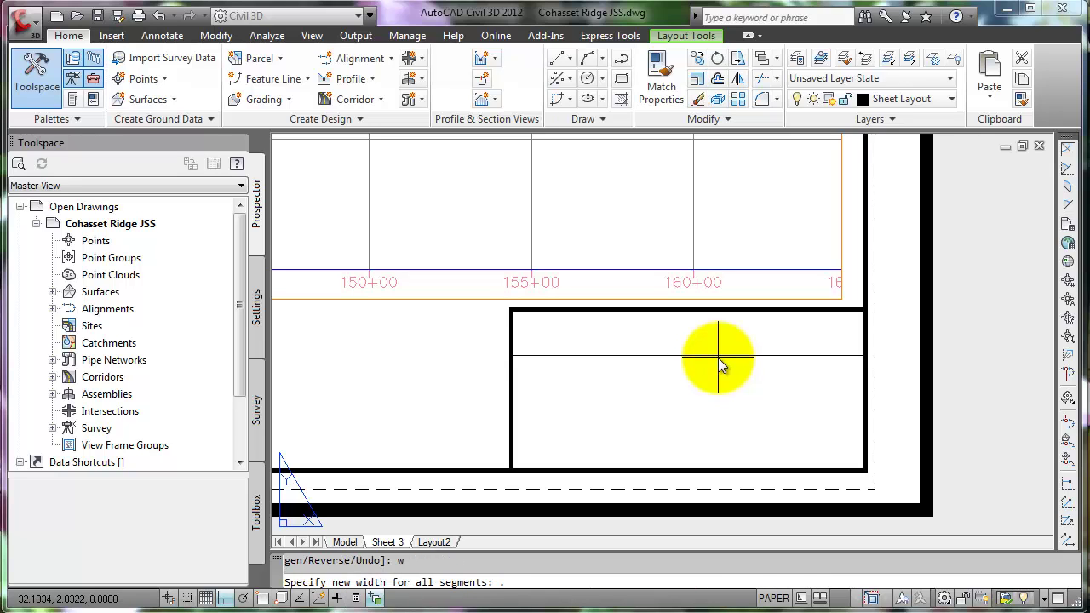
pyautogui.write('.05')
pyautogui.press('Return')
pyautogui.press('Return')
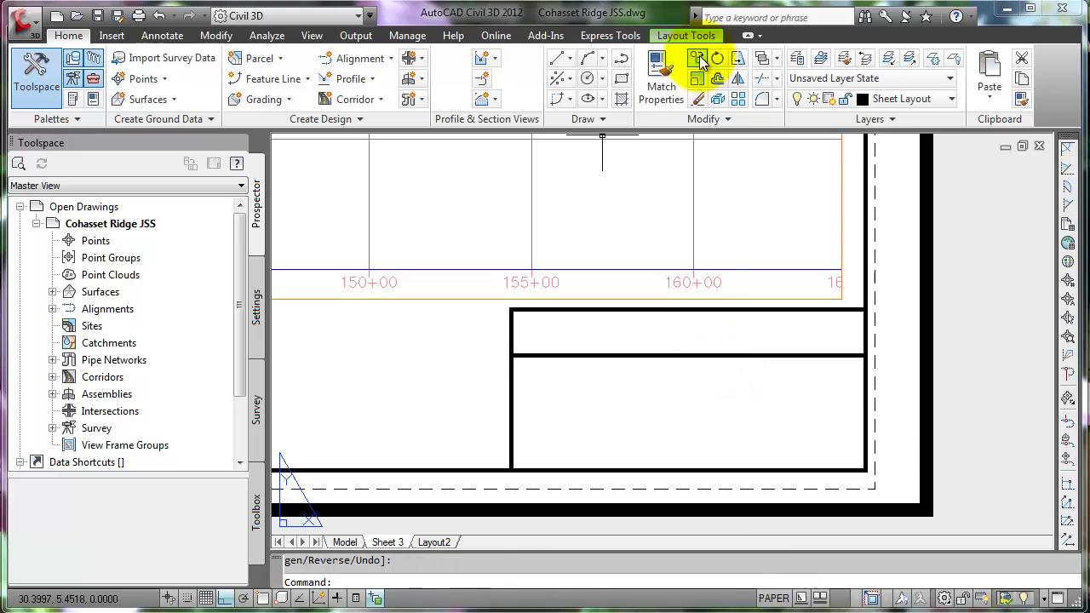
# Copy the divider line straight down twice inside the title block, at about 0.8 and 1.3 units below the original
pyautogui.click(698, 76)
pyautogui.click(662, 356)
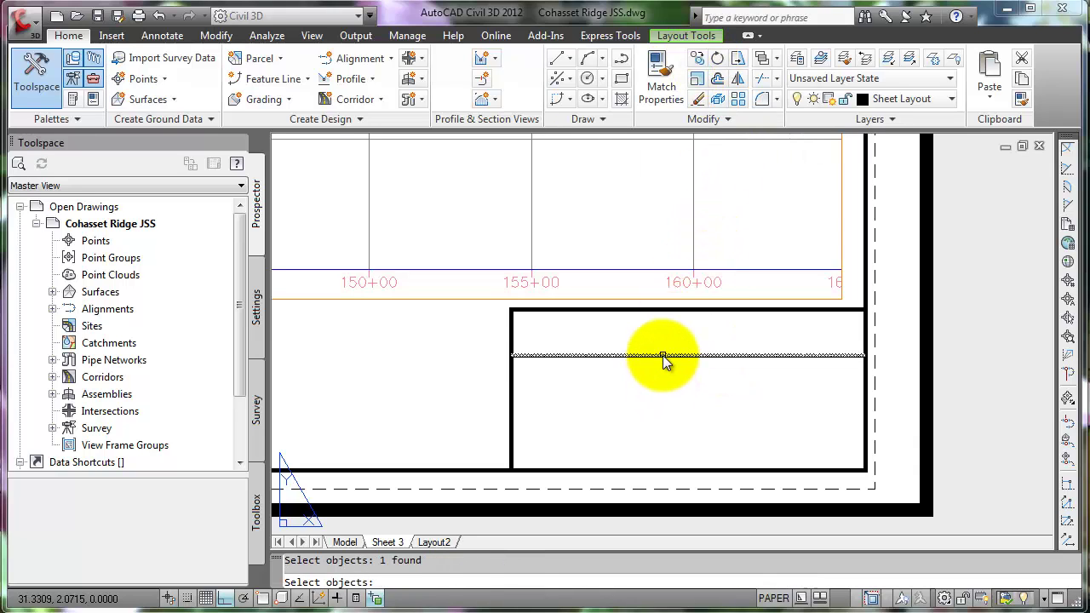
pyautogui.press('Return')
pyautogui.click(663, 365)
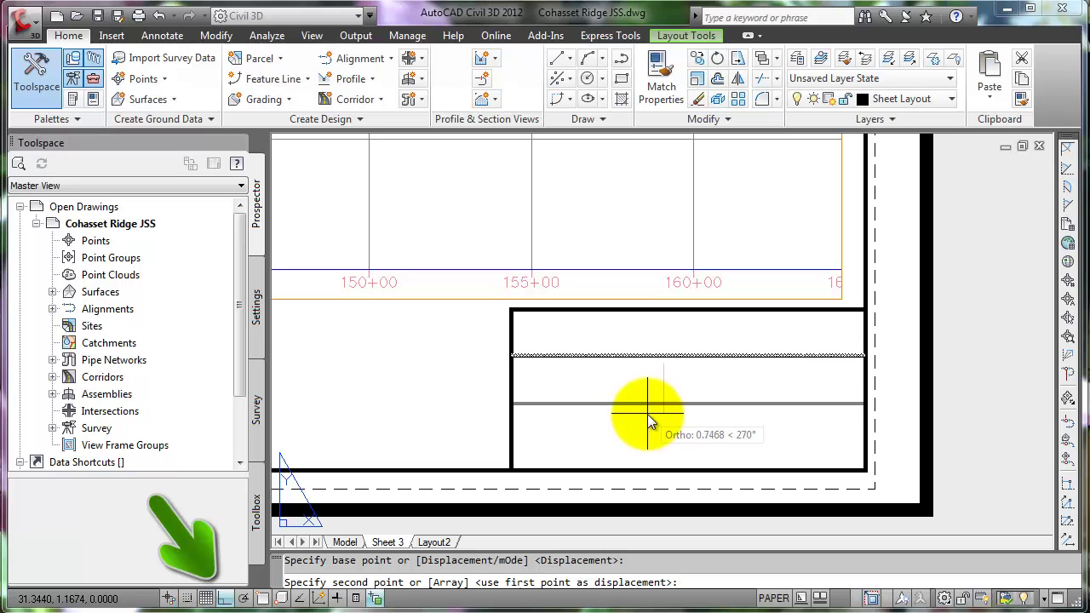
pyautogui.click(648, 419)
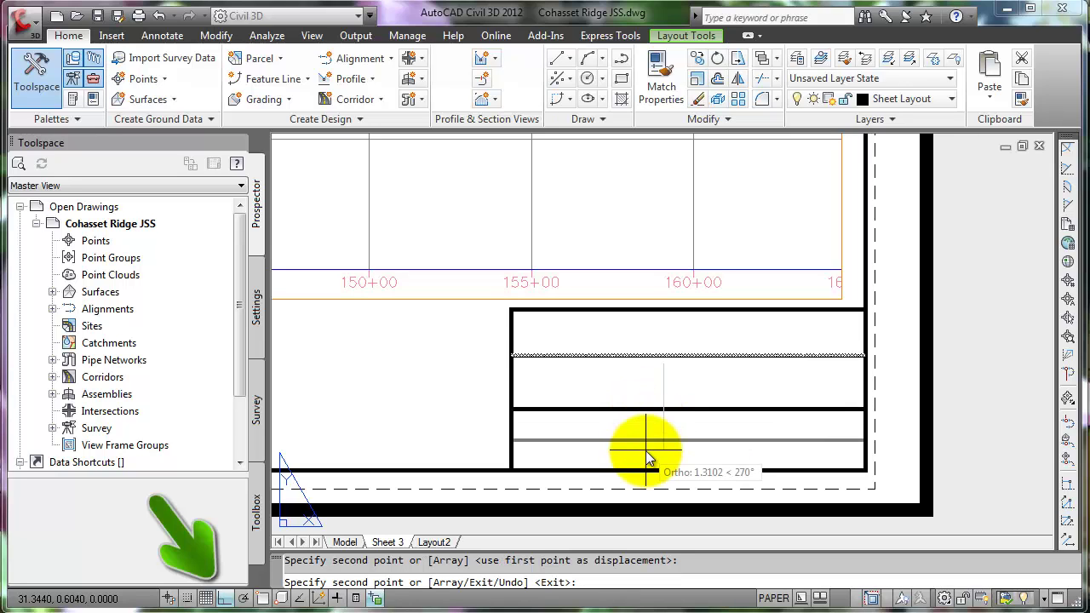
pyautogui.click(646, 451)
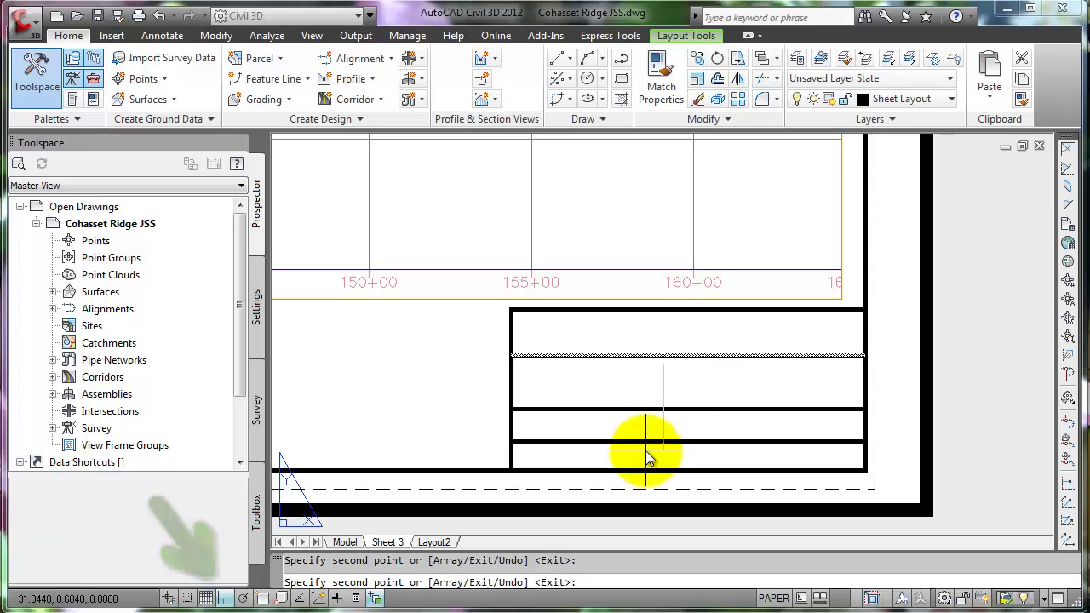
pyautogui.press('Return')
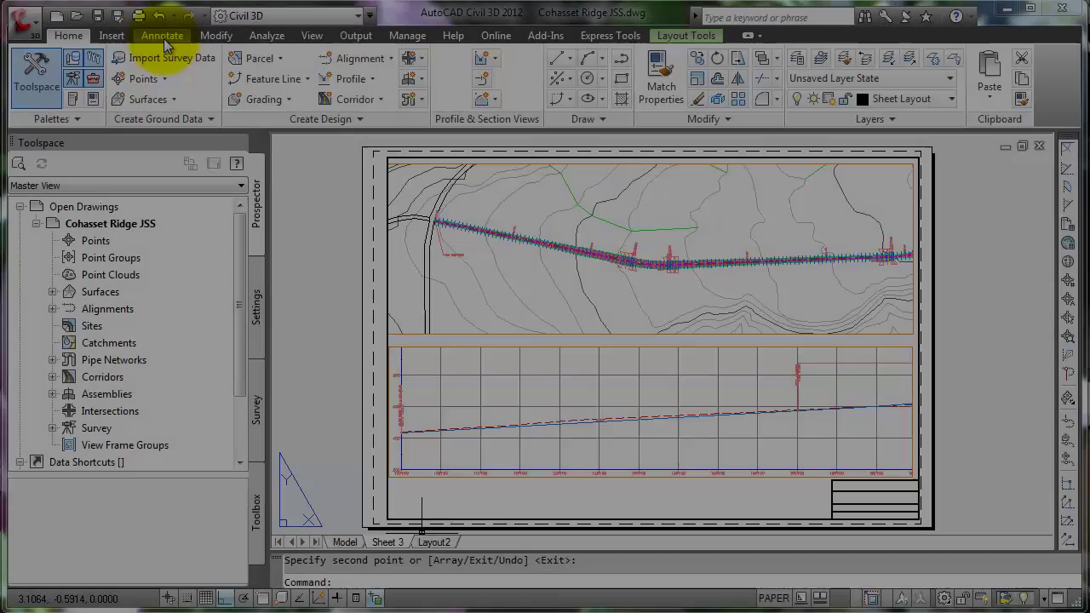
# Create a new text style named PS Text
pyautogui.click(164, 38)
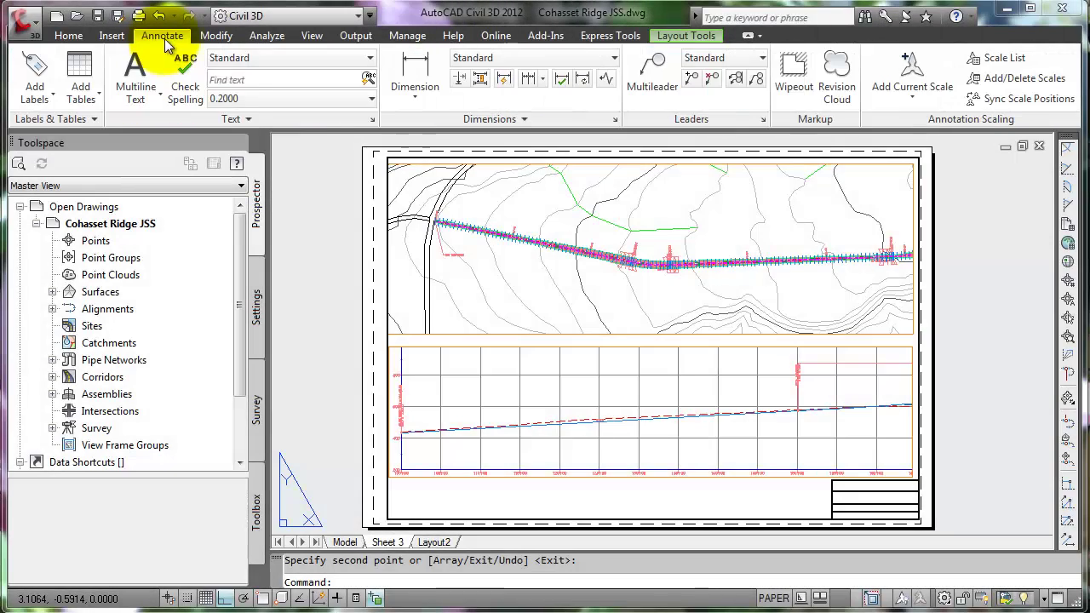
pyautogui.click(246, 121)
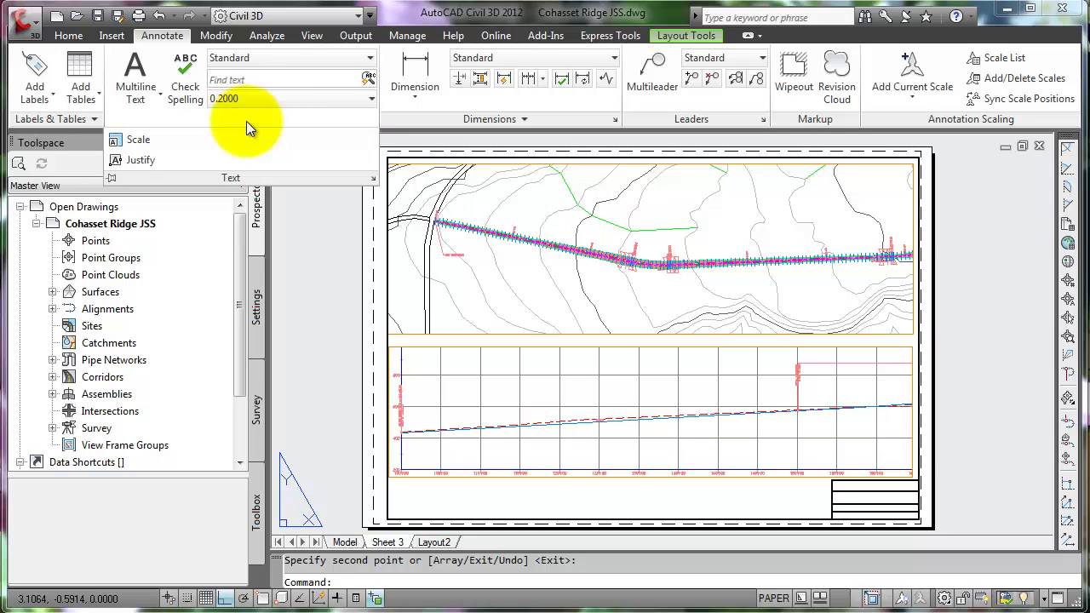
pyautogui.click(373, 180)
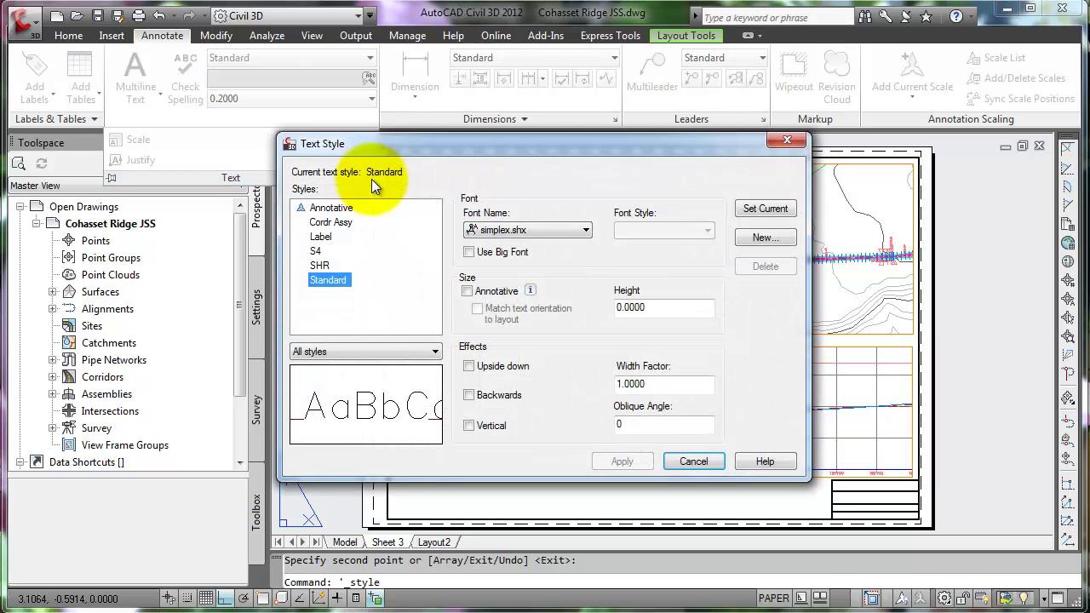
pyautogui.click(775, 241)
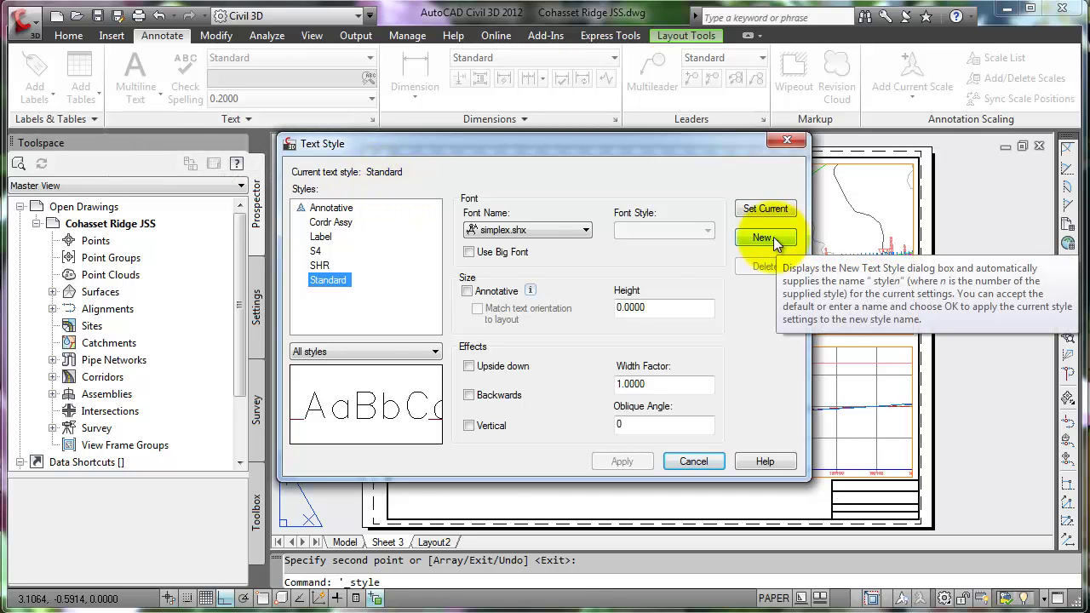
pyautogui.write('PS Text')
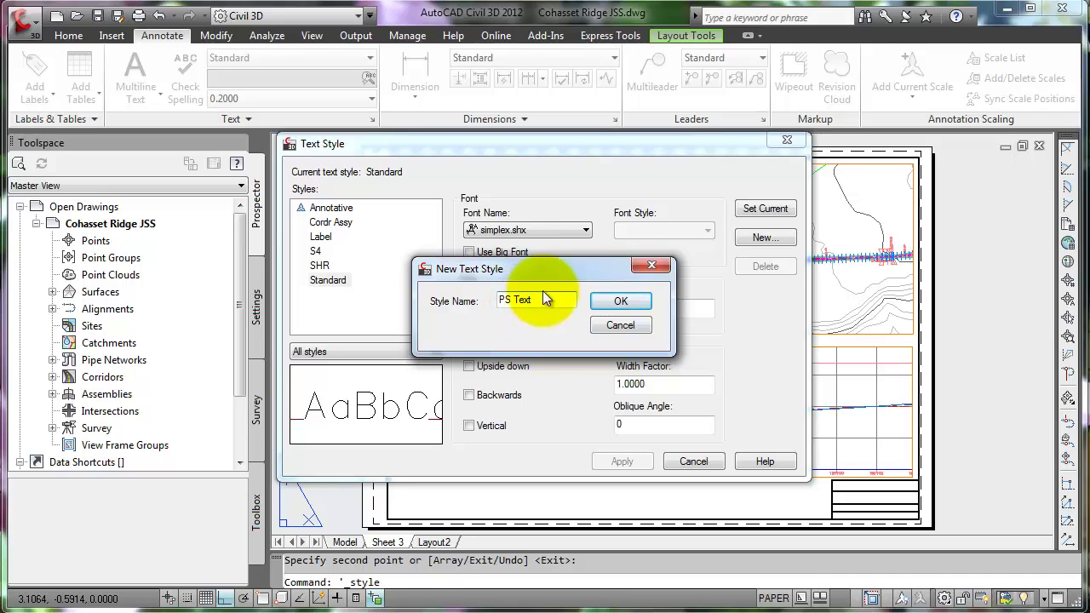
pyautogui.click(623, 302)
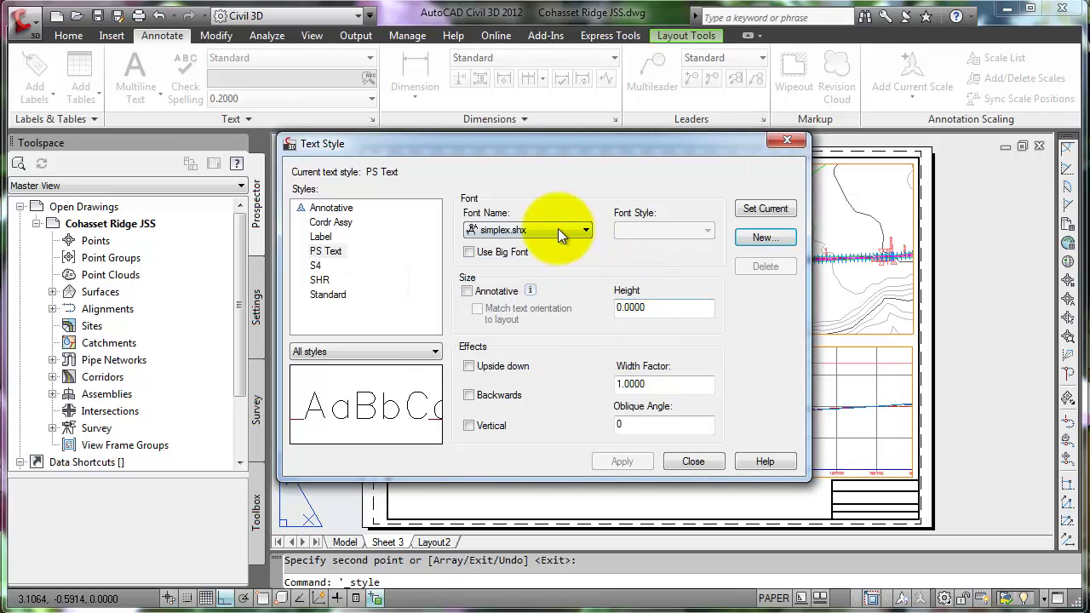
# Set the PS Text style's height to 0.1 and apply it
pyautogui.doubleClick(651, 308)
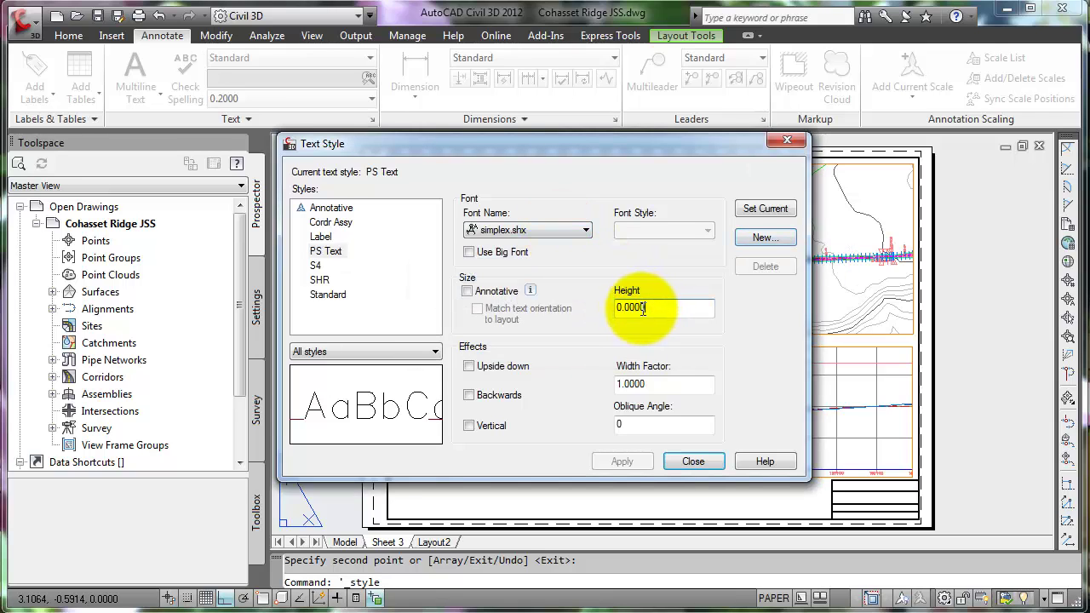
pyautogui.moveTo(624, 308)
pyautogui.mouseDown()
pyautogui.moveTo(659, 308)
pyautogui.moveTo(604, 312)
pyautogui.mouseUp()
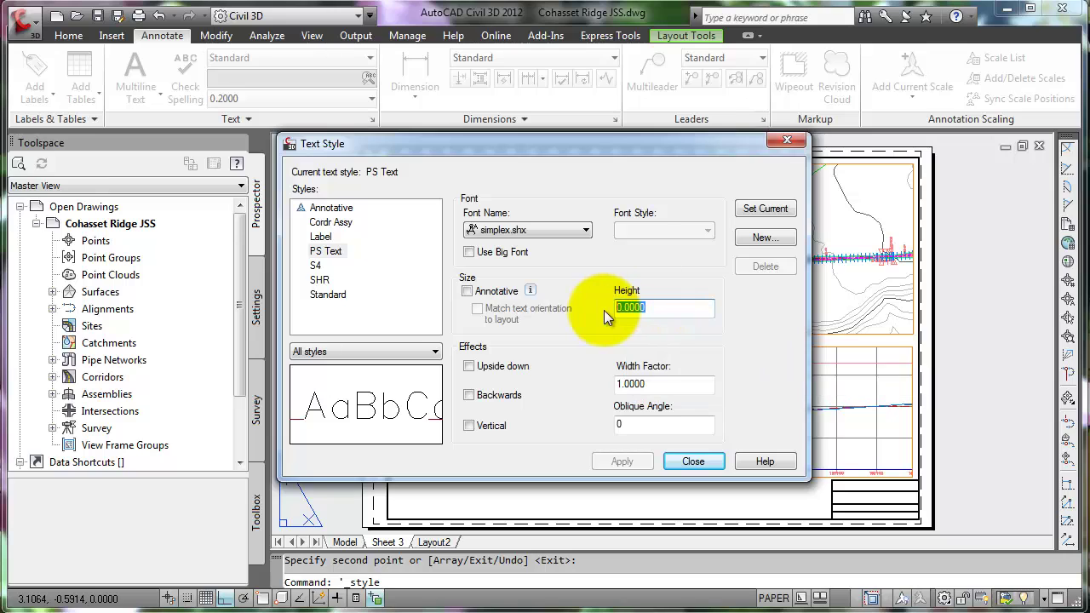
pyautogui.write('0.1')
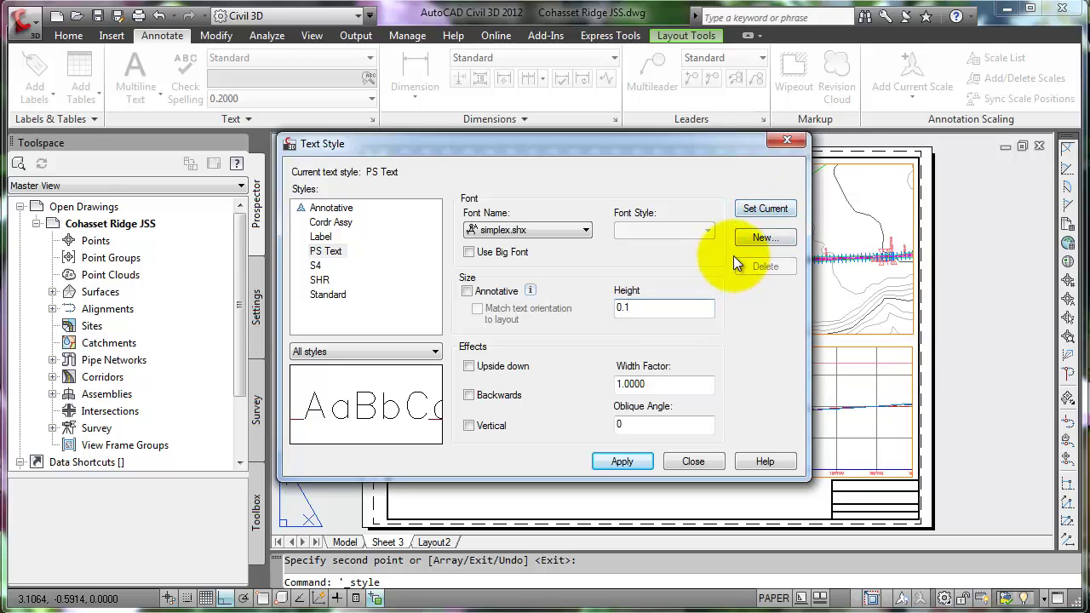
pyautogui.press('Return')
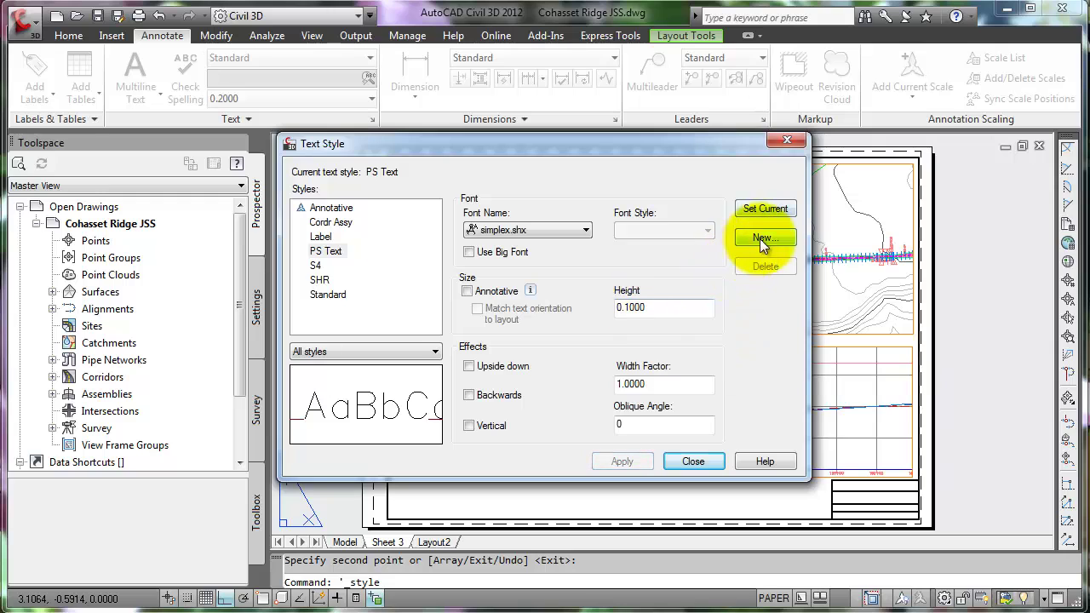
# Create a new text style named PS Title and set its font to Times New Roman
pyautogui.click(765, 238)
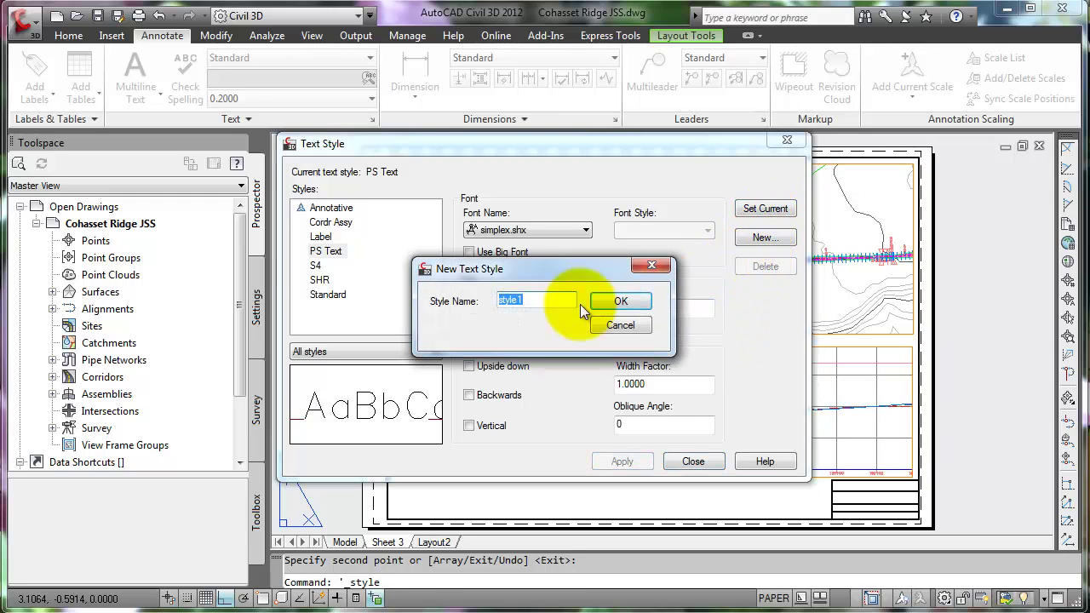
pyautogui.write('PS')
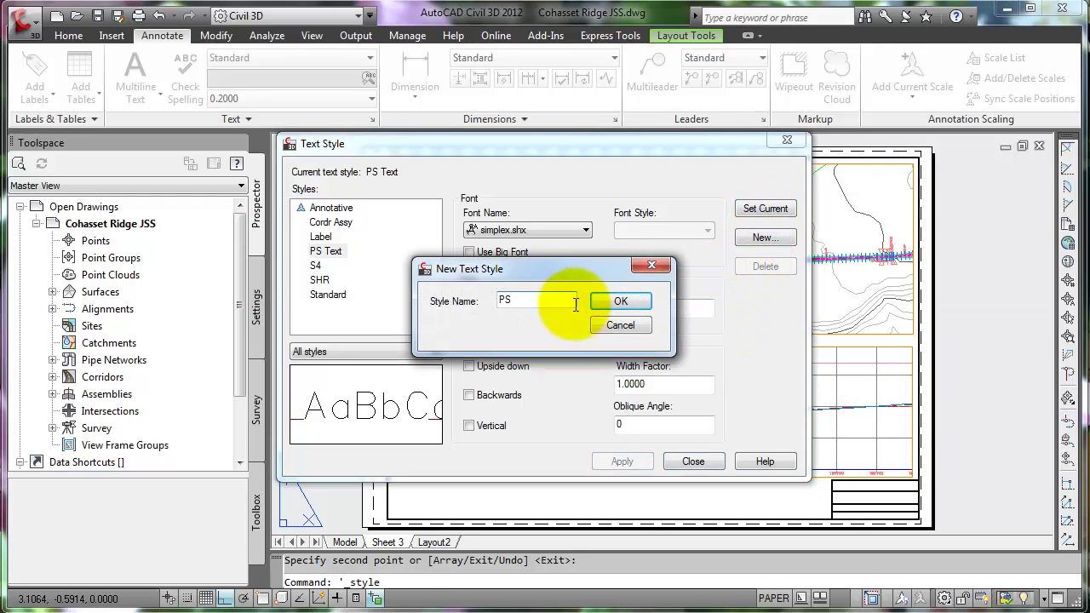
pyautogui.write(' Title')
pyautogui.click(632, 304)
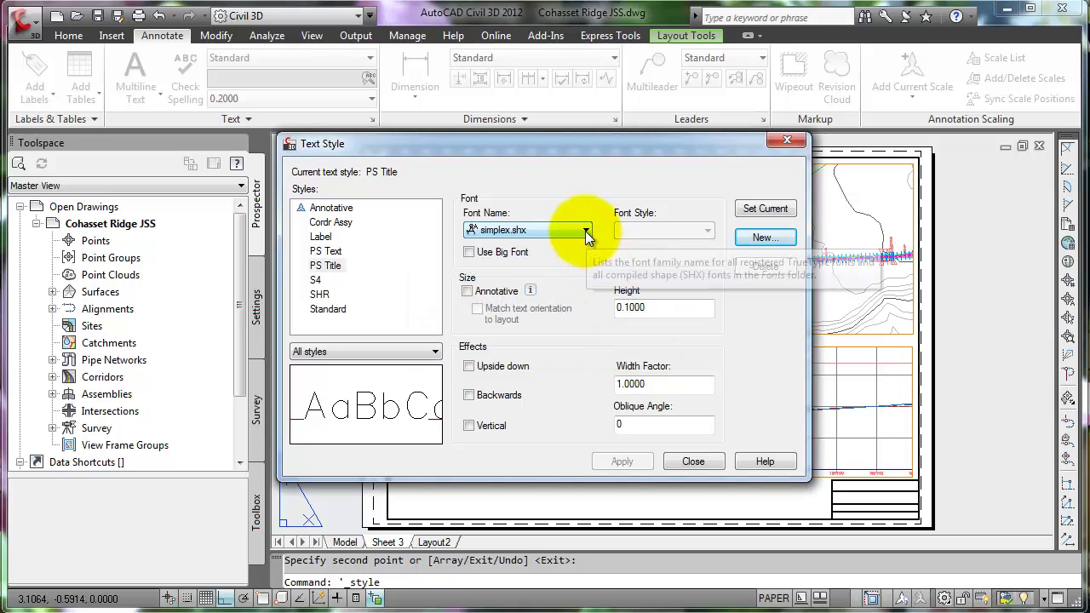
pyautogui.click(586, 231)
pyautogui.scroll(-10, 580, 255)
pyautogui.click(549, 245)
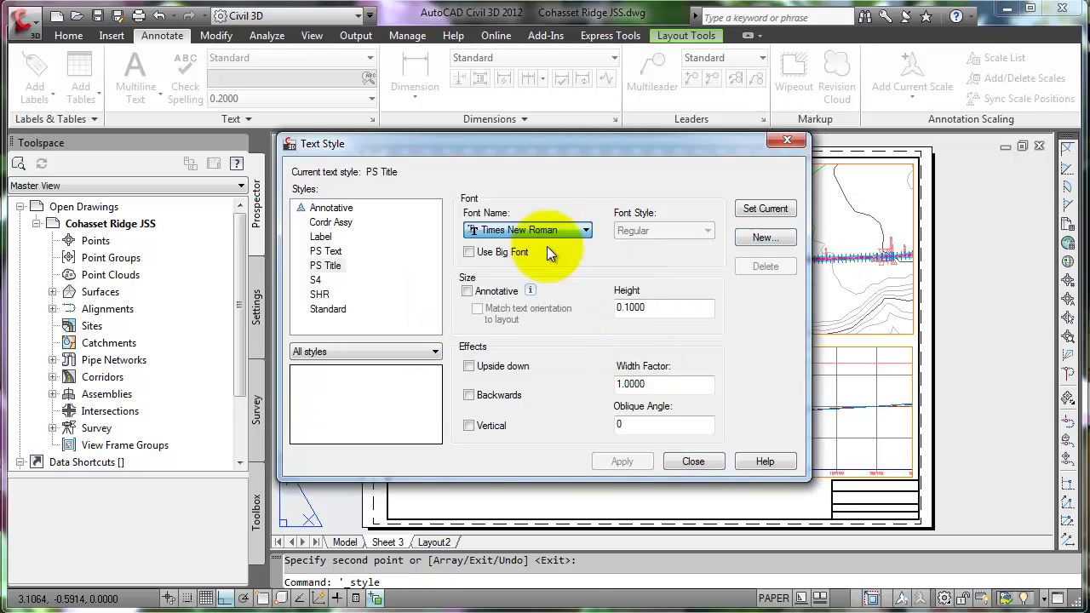
# Set the PS Title style's height to 0.17 and apply it
pyautogui.click(657, 307)
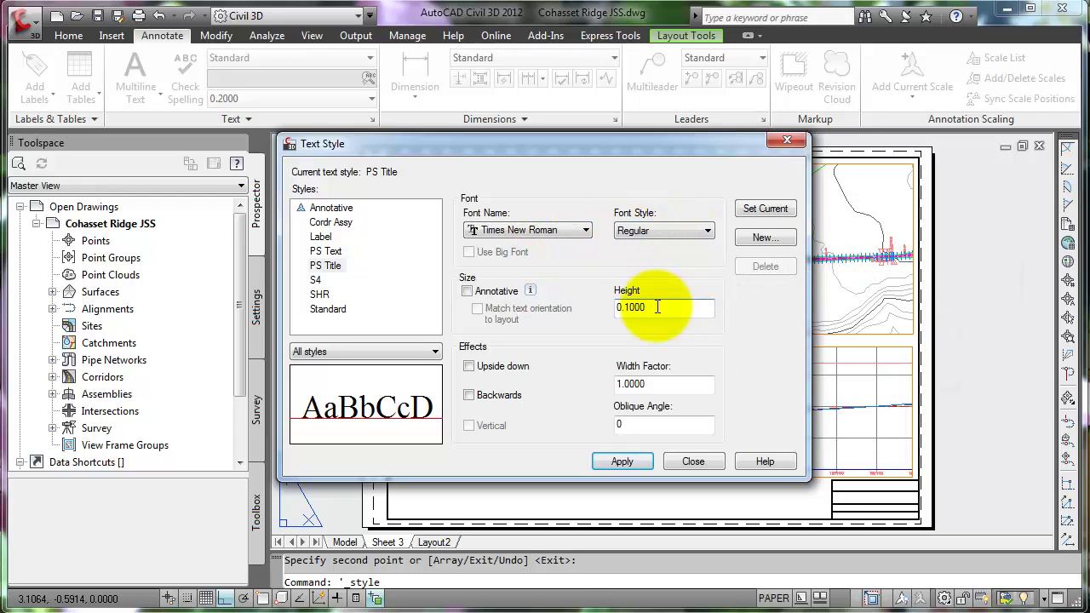
pyautogui.moveTo(657, 306); pyautogui.dragTo(611, 310)
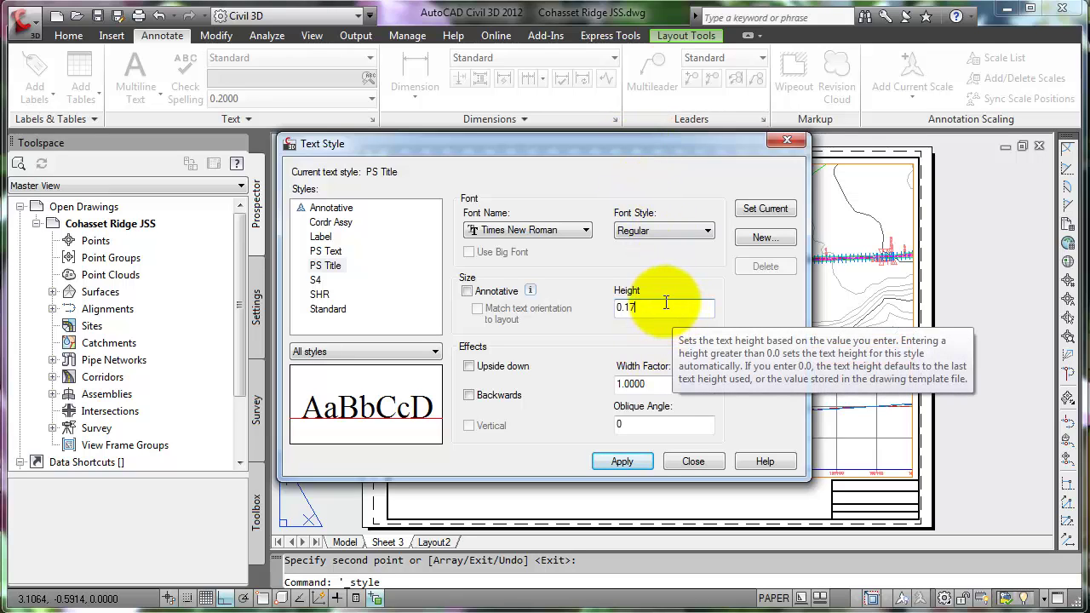
pyautogui.press('Return')
# Create a new text style named PS Labels and set its font style to Bold
pyautogui.click(758, 235)
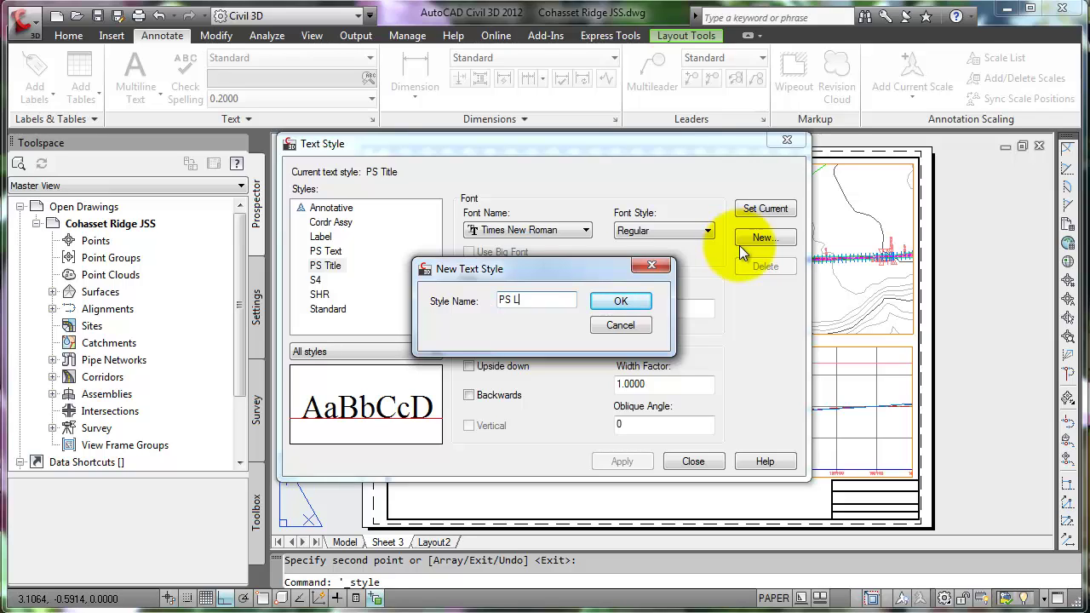
pyautogui.write('PS Labels')
pyautogui.click(619, 302)
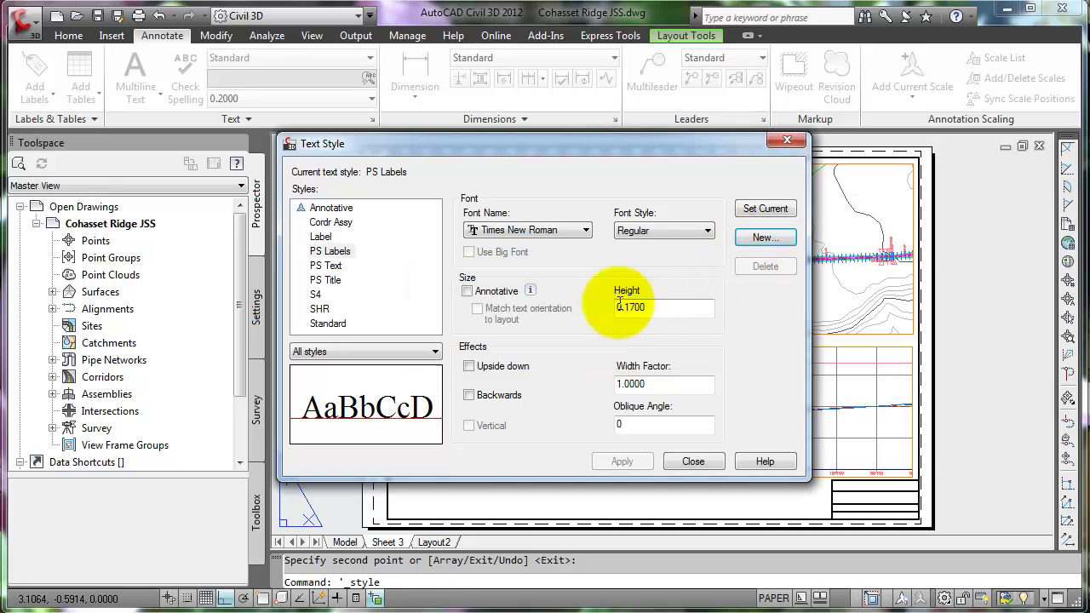
pyautogui.click(708, 232)
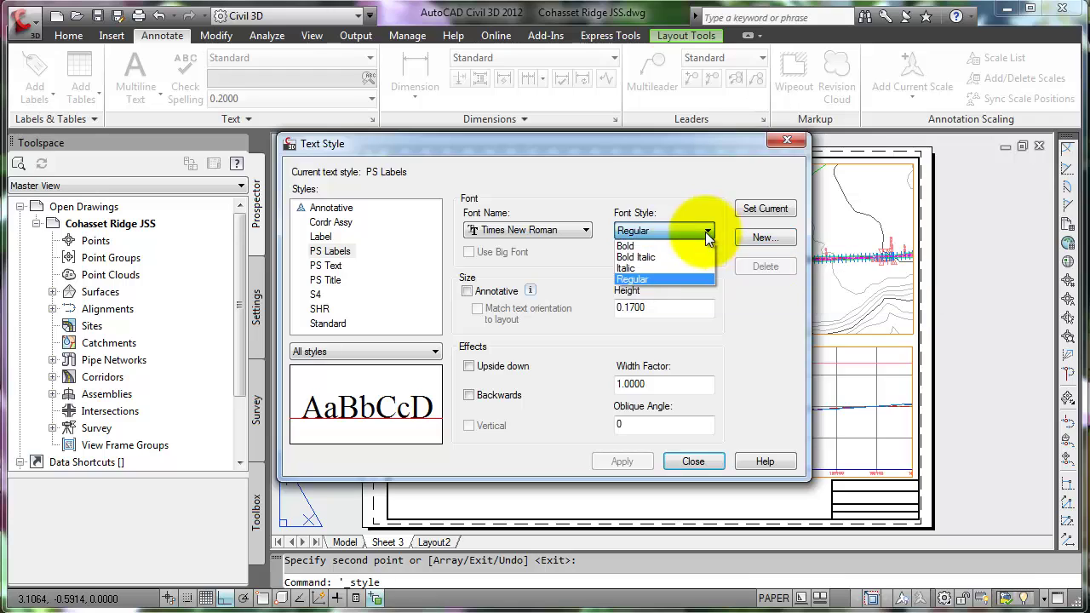
pyautogui.click(630, 246)
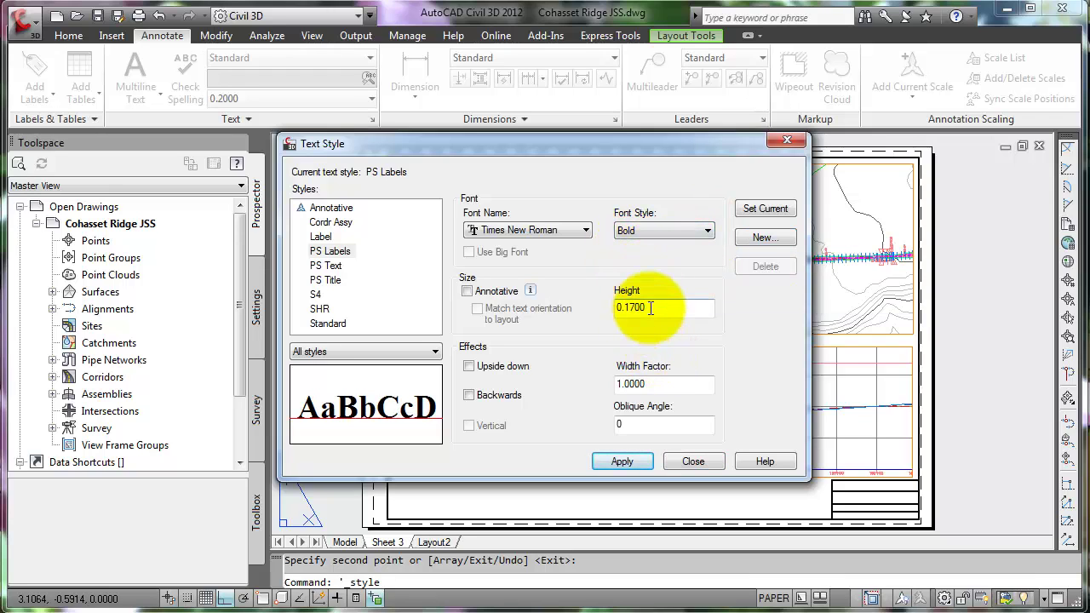
# Set the PS Labels style's width factor to 1.5 and apply it
pyautogui.moveTo(652, 385); pyautogui.dragTo(628, 386)
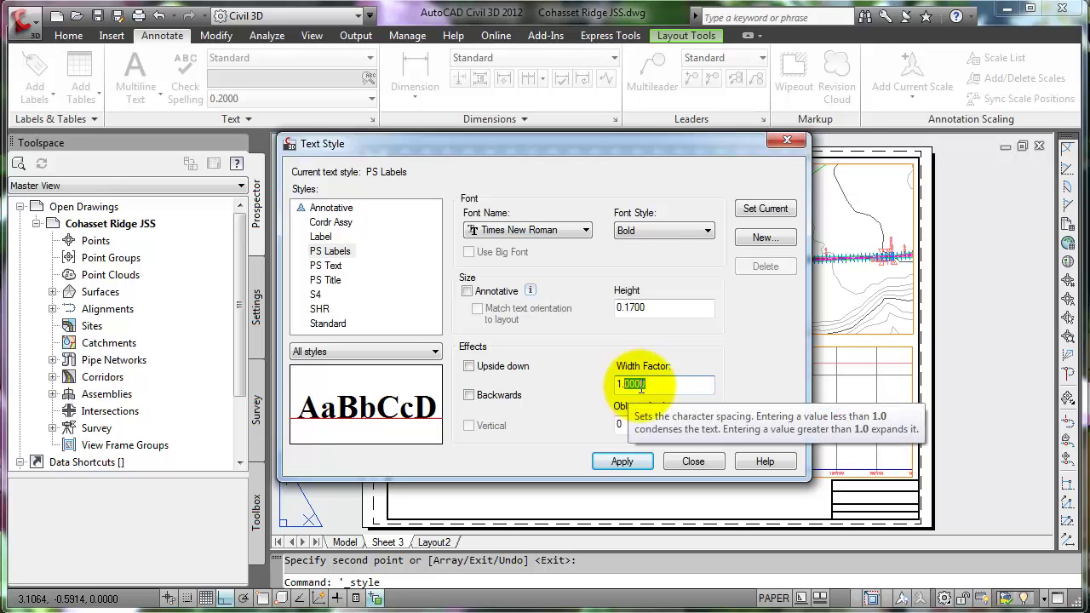
pyautogui.write('5')
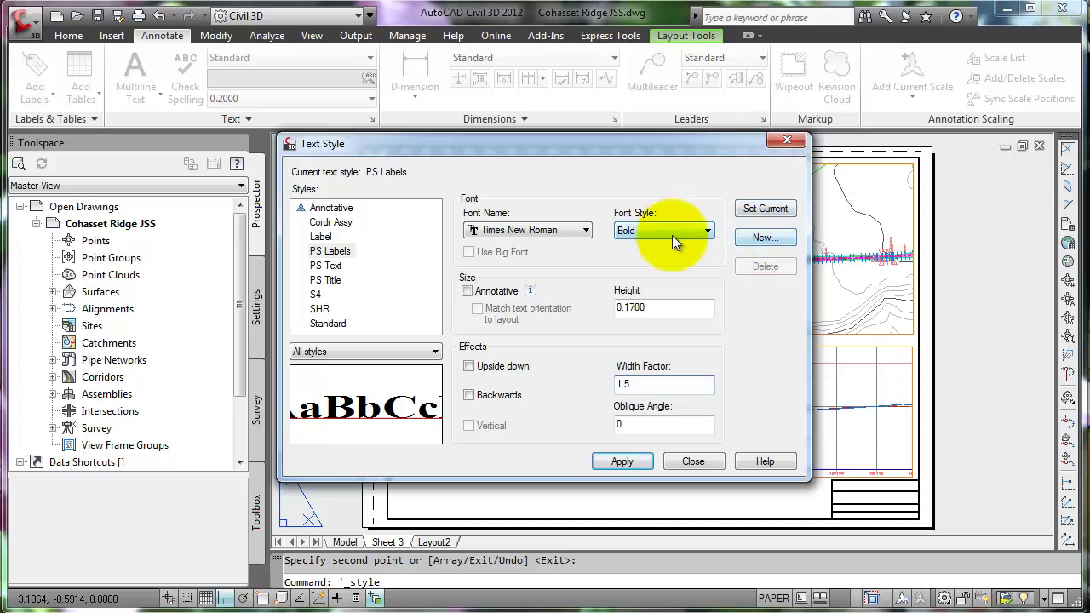
pyautogui.press('Return')
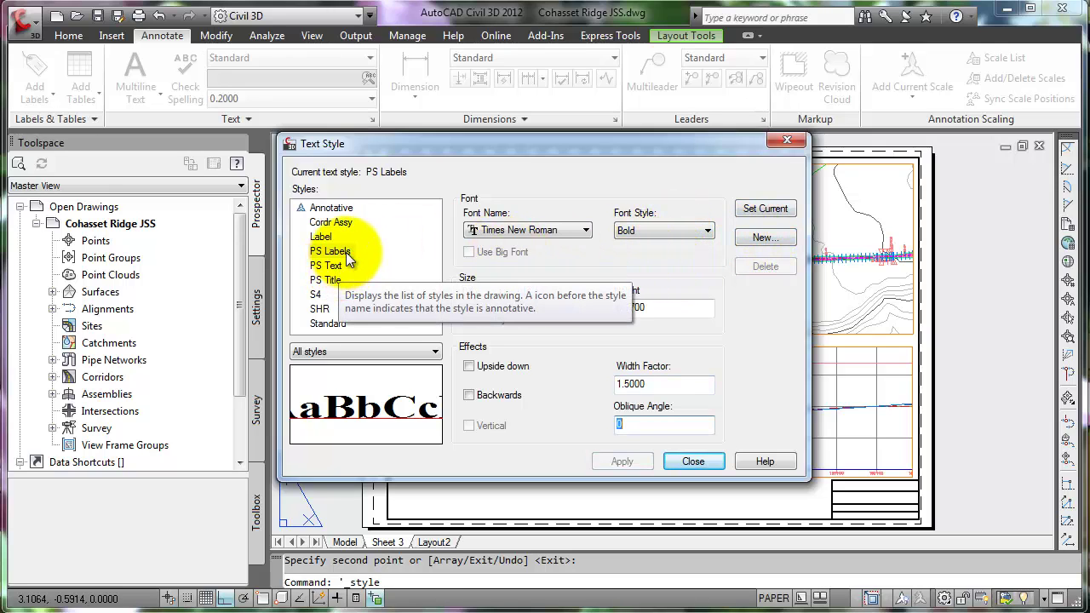
# Make PS Title the current text style and close the text style settings
pyautogui.click(326, 280)
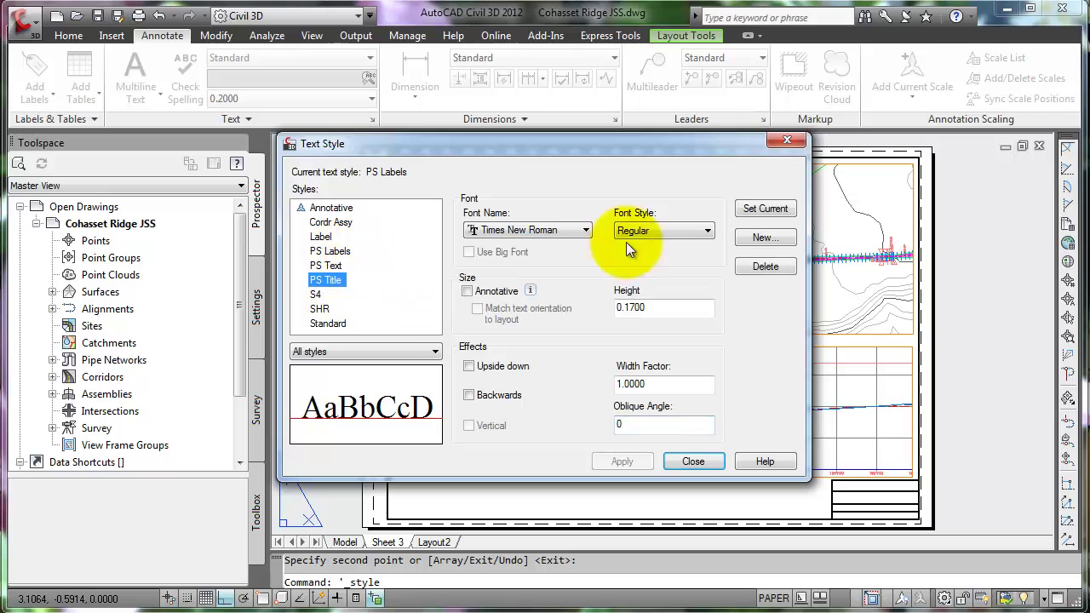
pyautogui.click(768, 208)
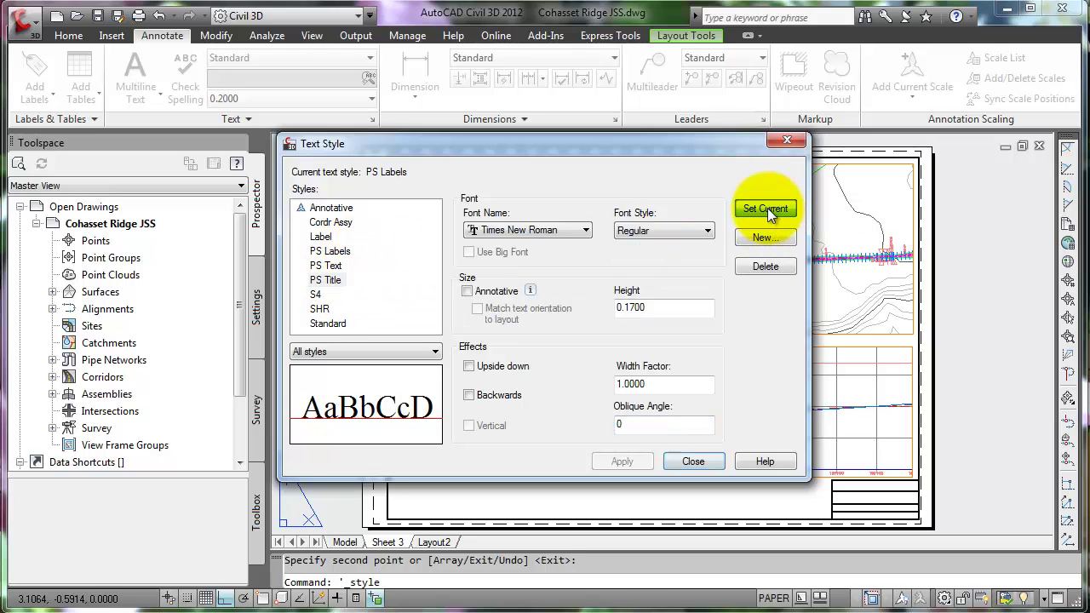
pyautogui.click(693, 461)
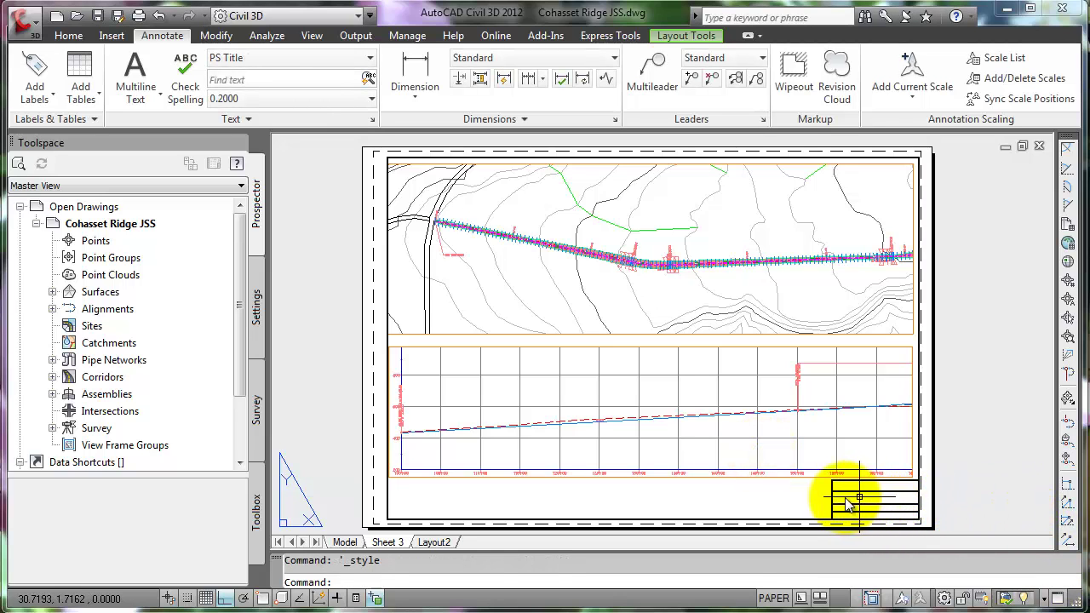
# Add multiline text reading COHASSET RIDGE ROADWAY PROJECT across the title block's top row in the PS Title style
pyautogui.scroll(5, 839, 500)
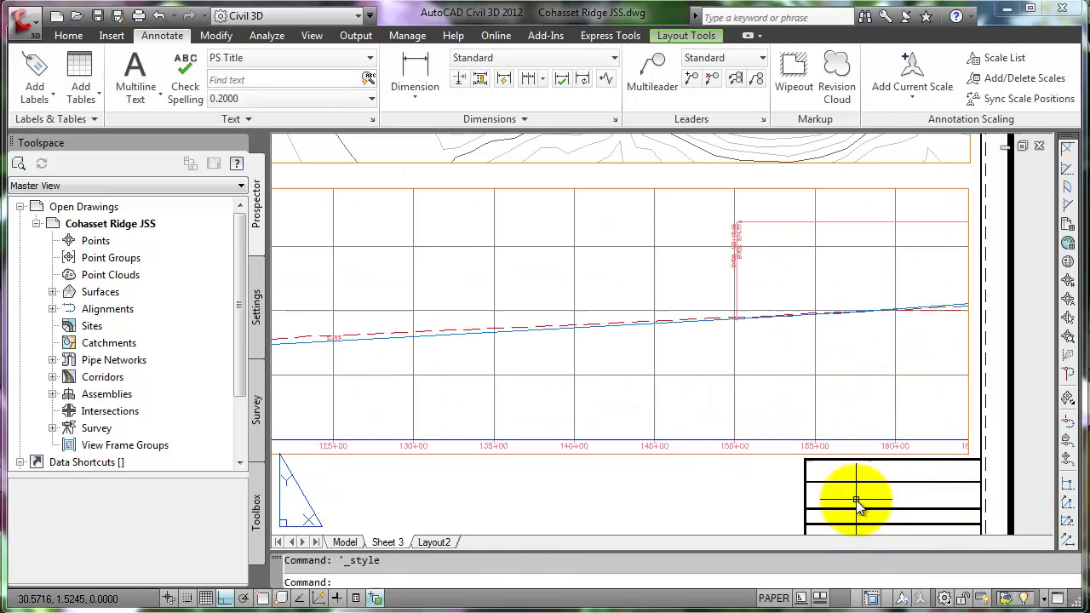
pyautogui.moveTo(857, 504); pyautogui.dragTo(570, 358, button='middle')
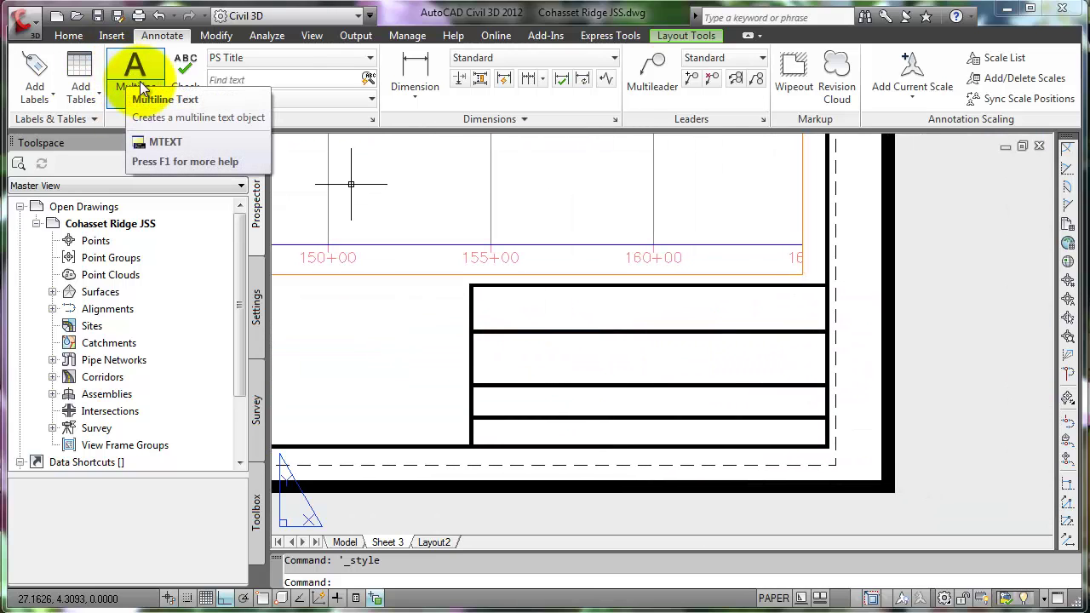
pyautogui.click(139, 75)
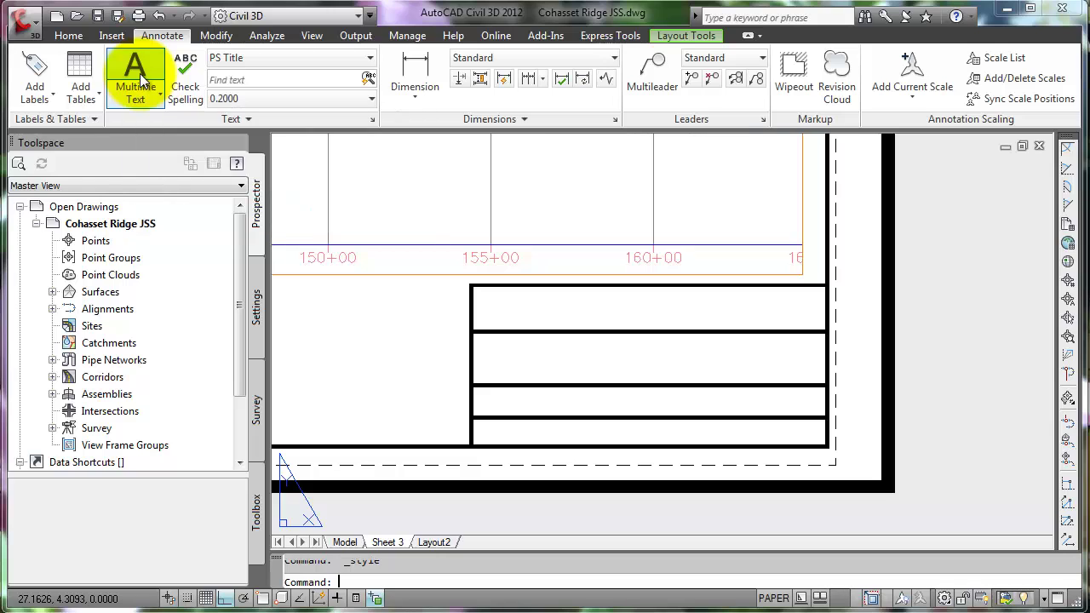
pyautogui.click(480, 293)
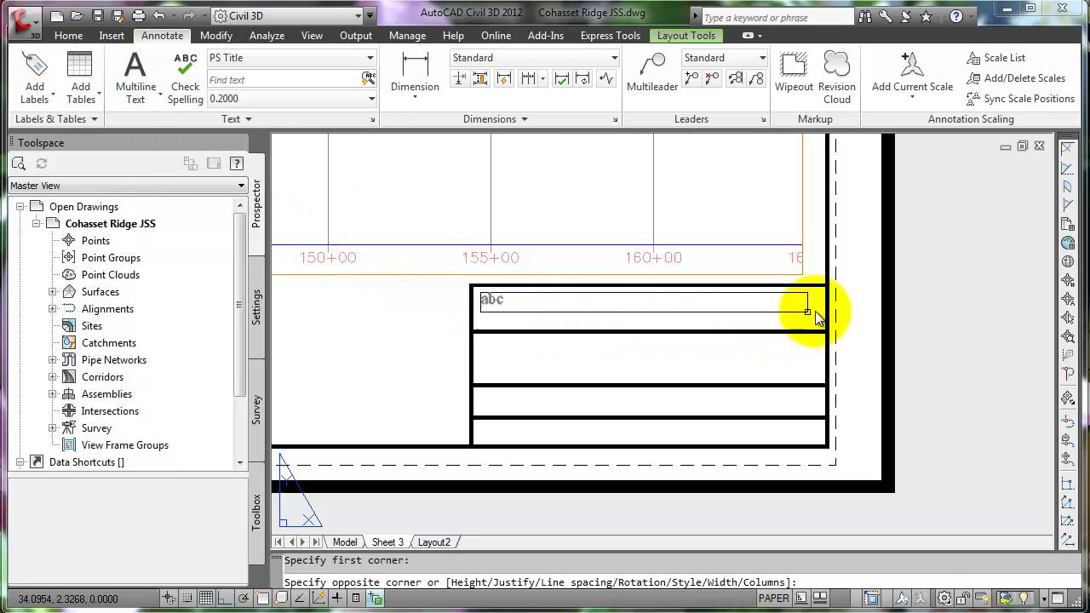
pyautogui.click(824, 322)
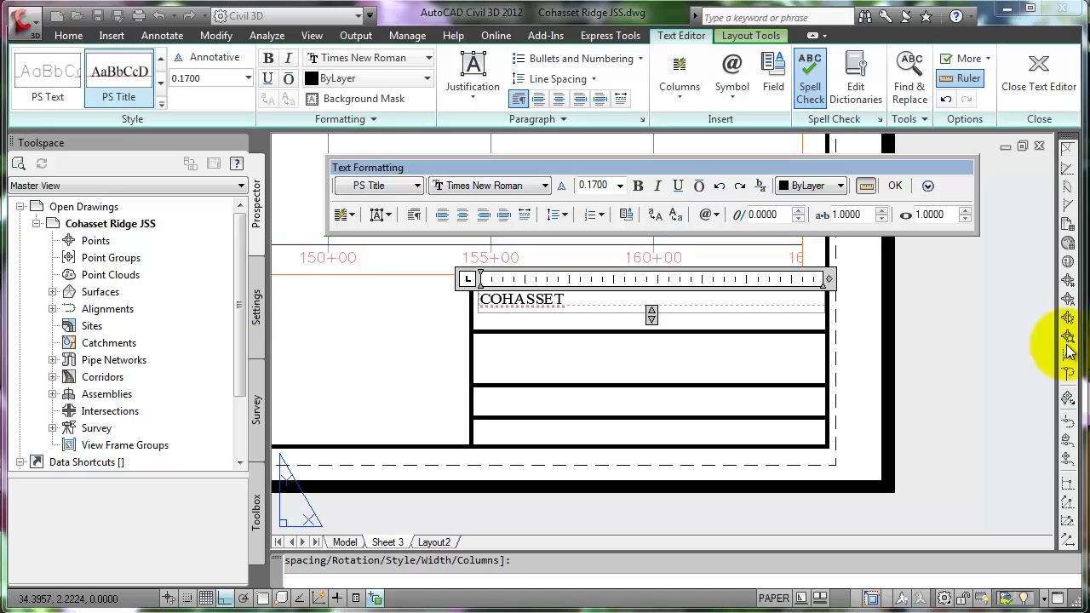
pyautogui.write('COHASSET RIDGE ROADWAY PROJECT')
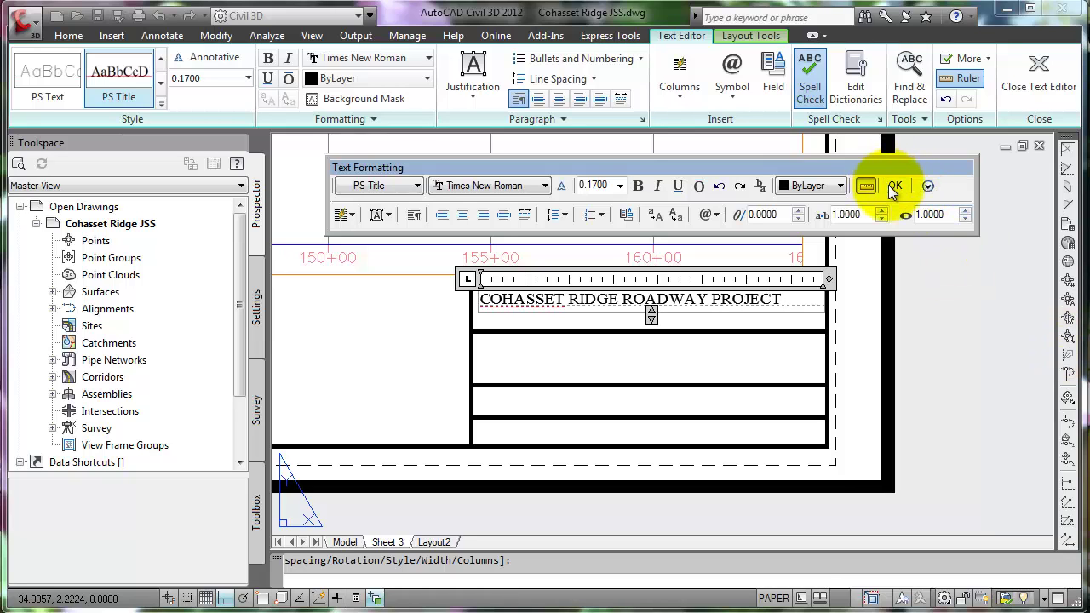
pyautogui.click(894, 187)
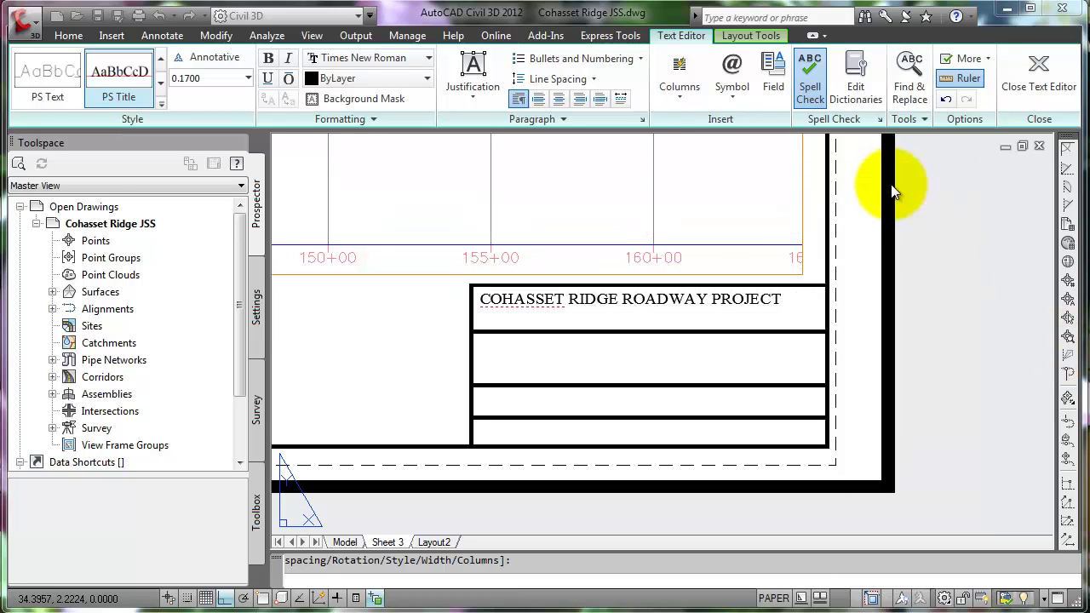
# Move the title block's upper divider line up about 0.2 so it sits just below the project title text
pyautogui.click(653, 332)
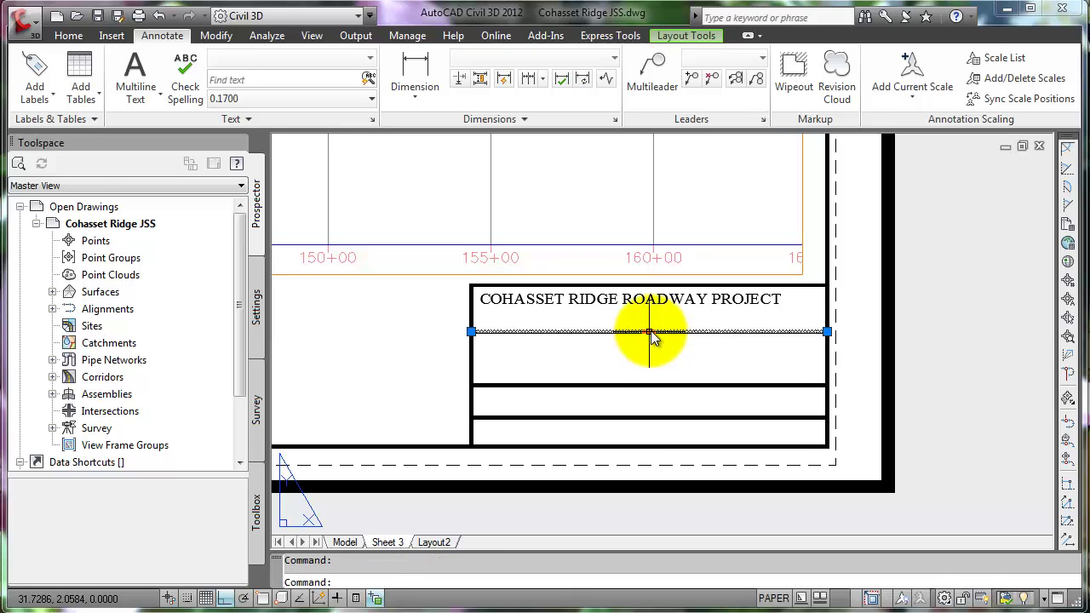
pyautogui.click(650, 332)
pyautogui.press('space')
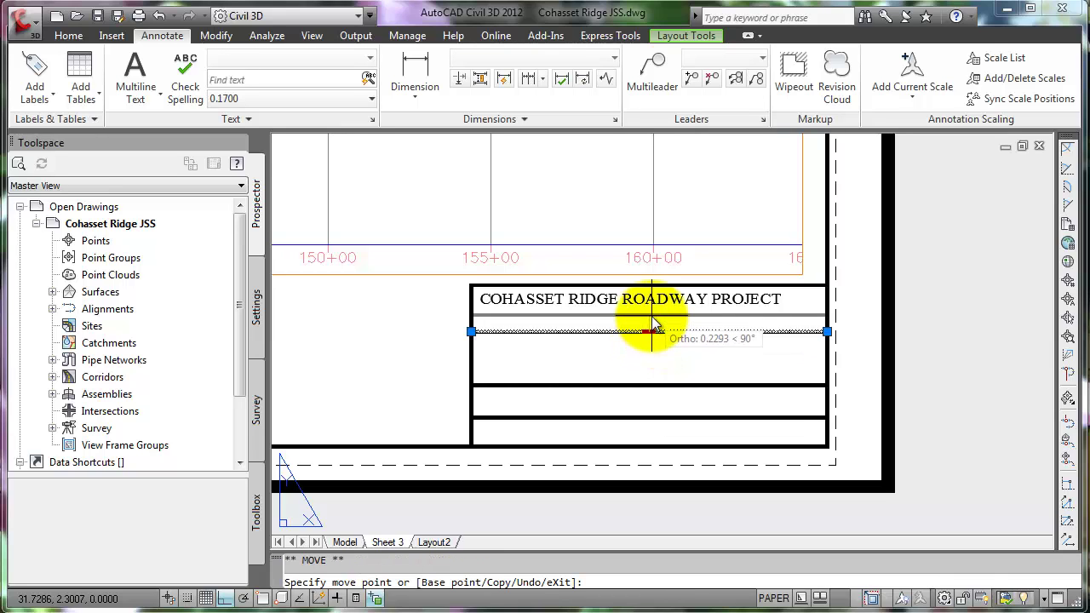
pyautogui.click(652, 320)
pyautogui.press('Escape')
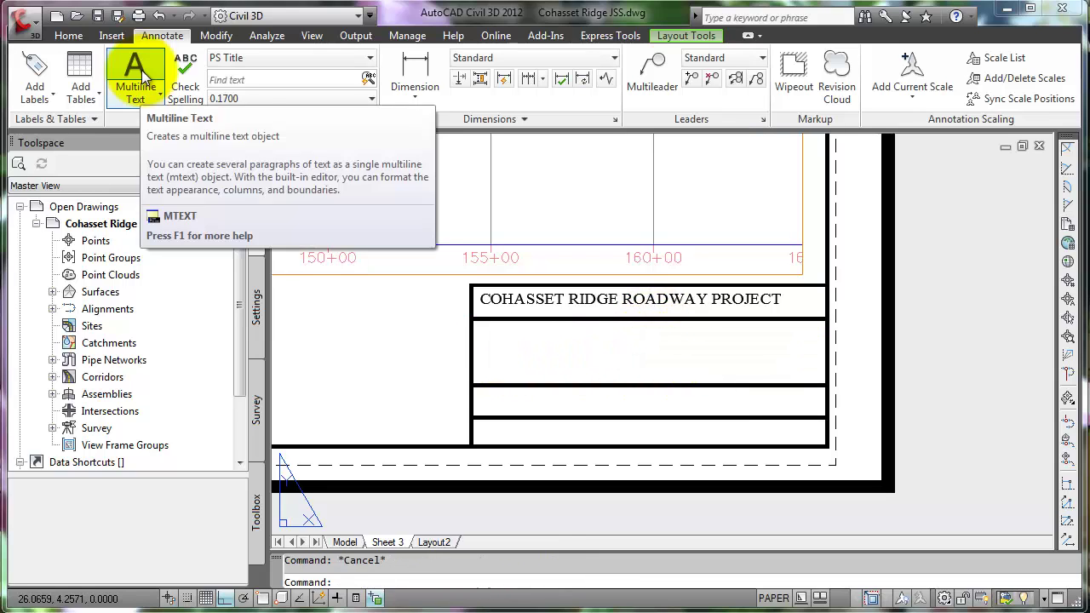
# Add multiline text beginning with TUSC in the title block's second row, using the PS Text style
pyautogui.click(140, 72)
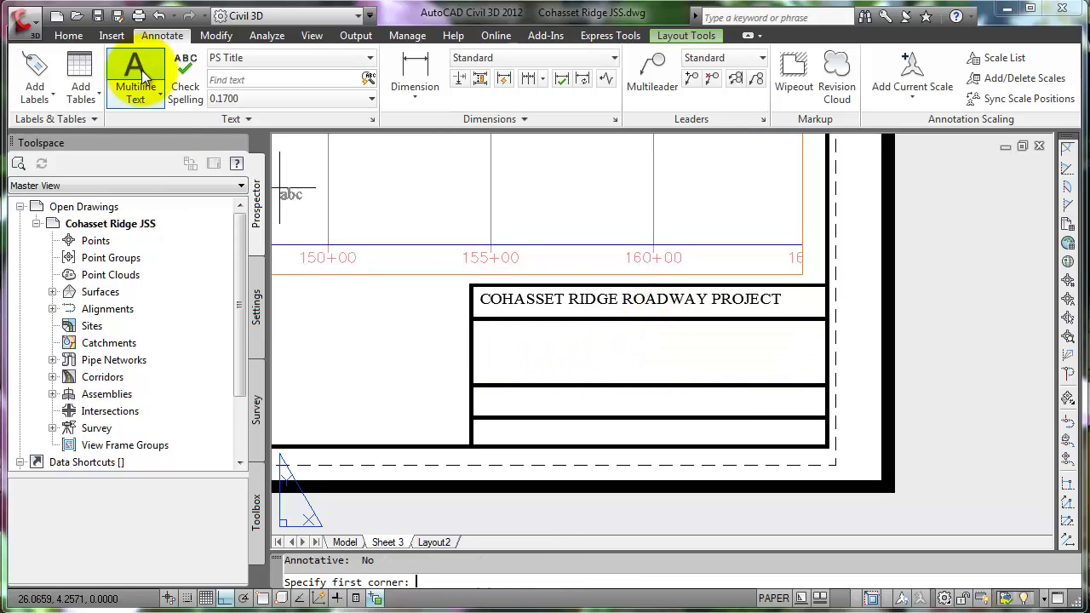
pyautogui.click(498, 337)
pyautogui.click(803, 375)
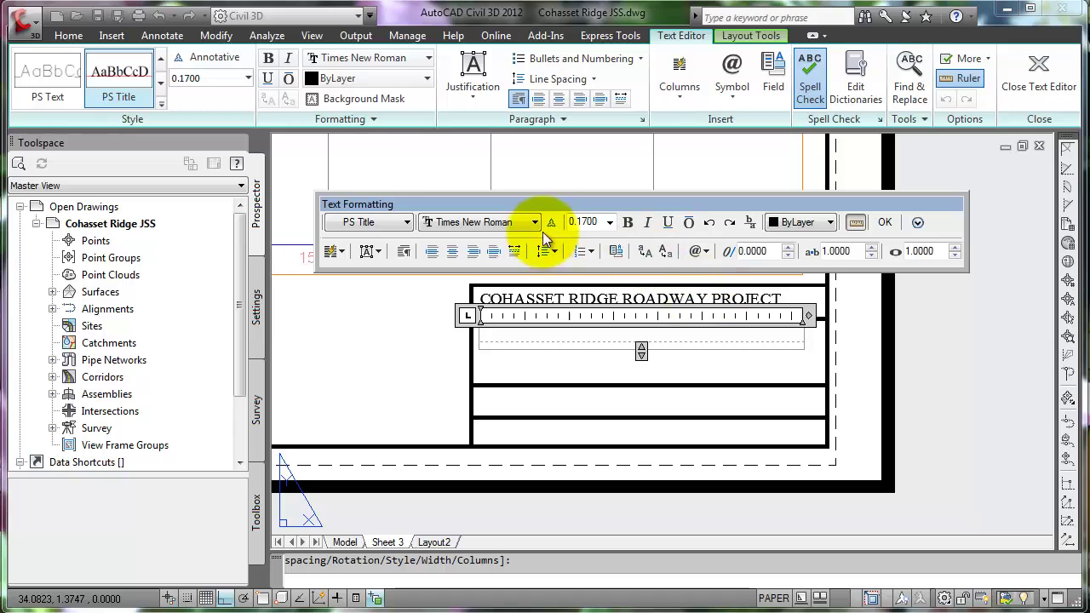
pyautogui.click(407, 223)
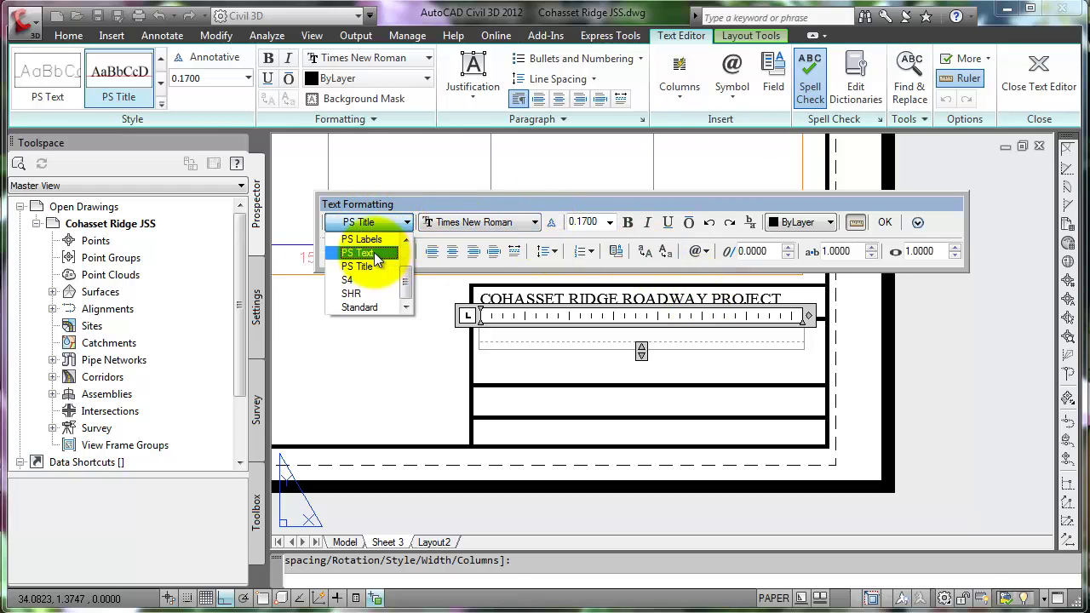
pyautogui.click(373, 252)
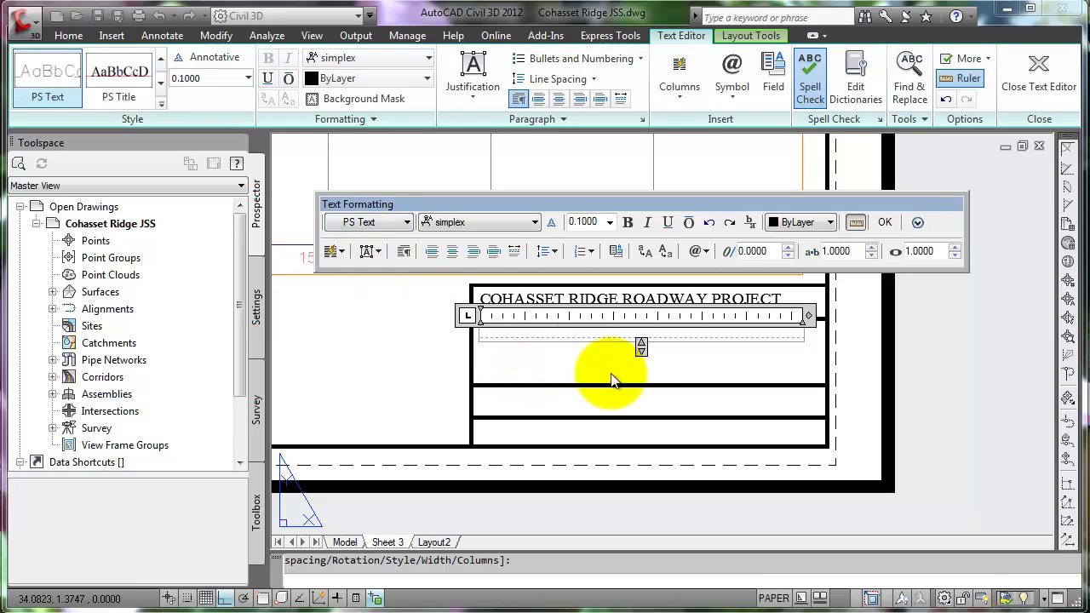
pyautogui.write('TUSC')
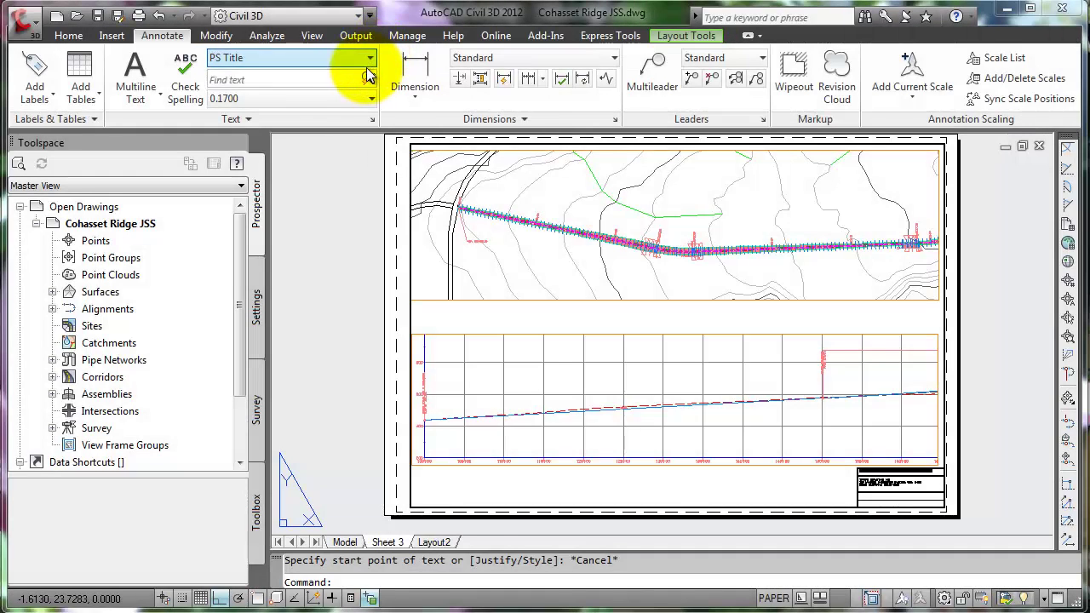
# Make PS Labels the current text style and start single-line text just below the plan viewport with a rotation angle of 0
pyautogui.click(371, 59)
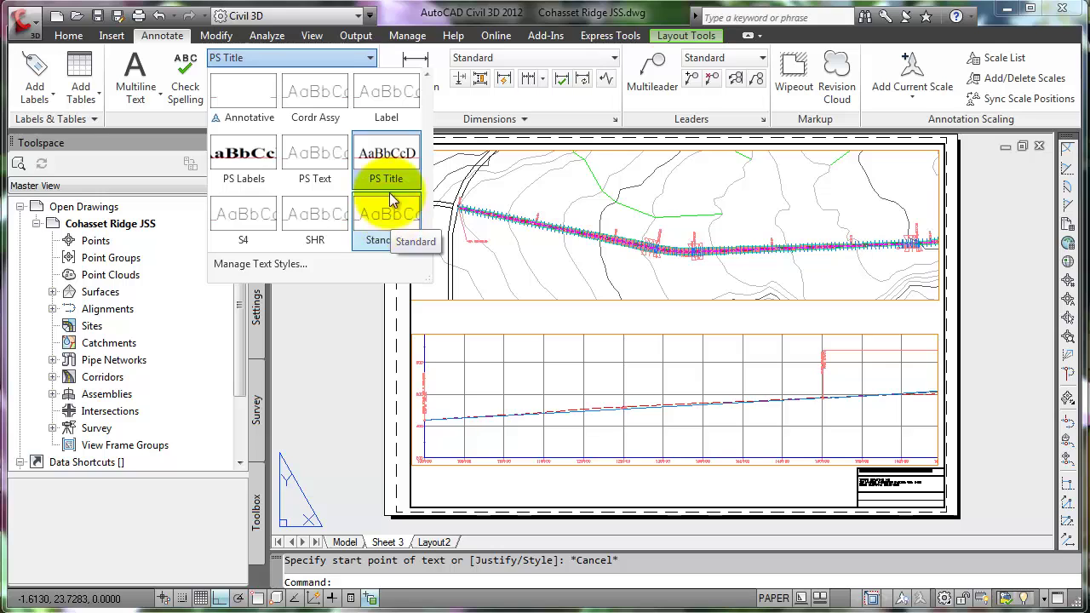
pyautogui.click(256, 160)
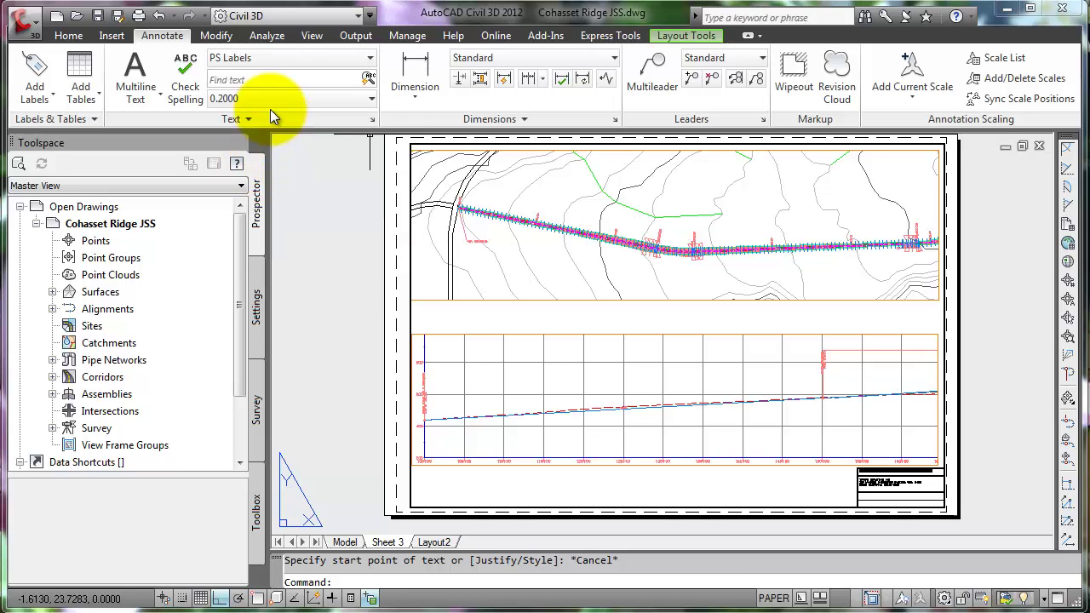
pyautogui.click(160, 94)
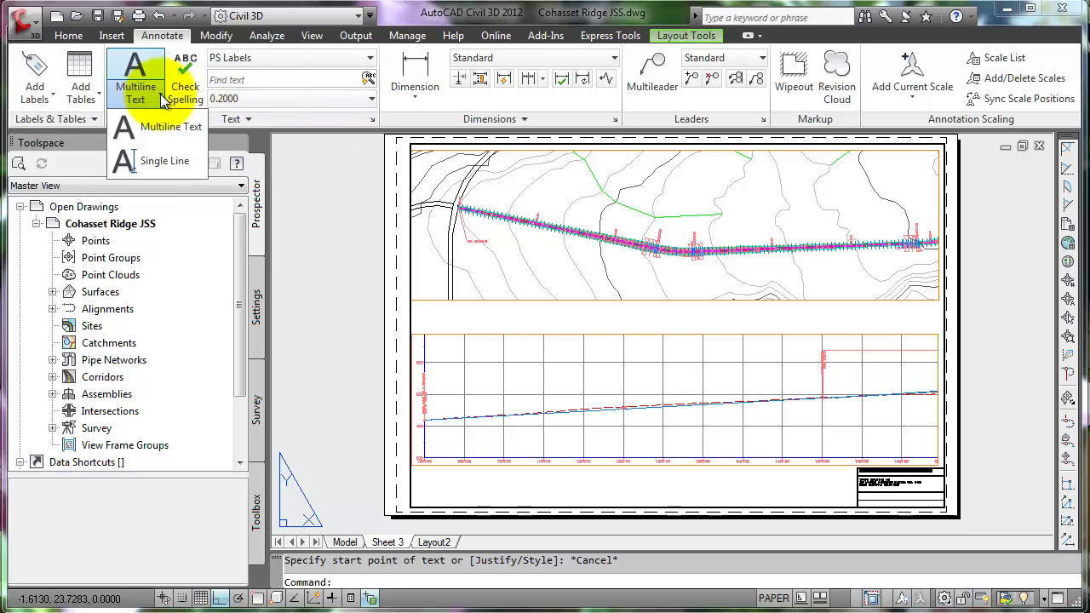
pyautogui.click(165, 162)
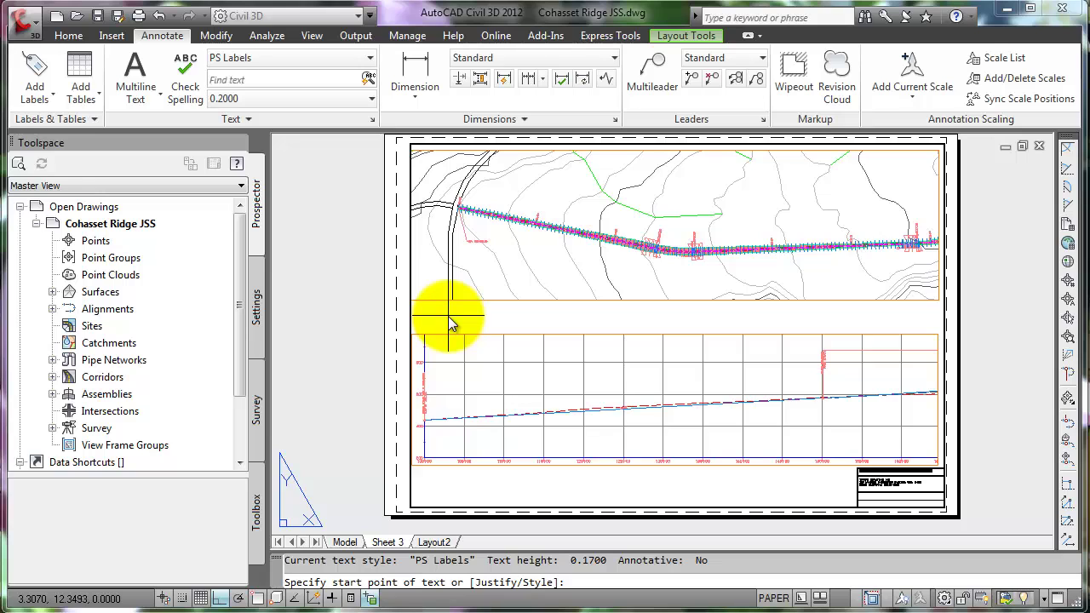
pyautogui.scroll(3, 449, 320)
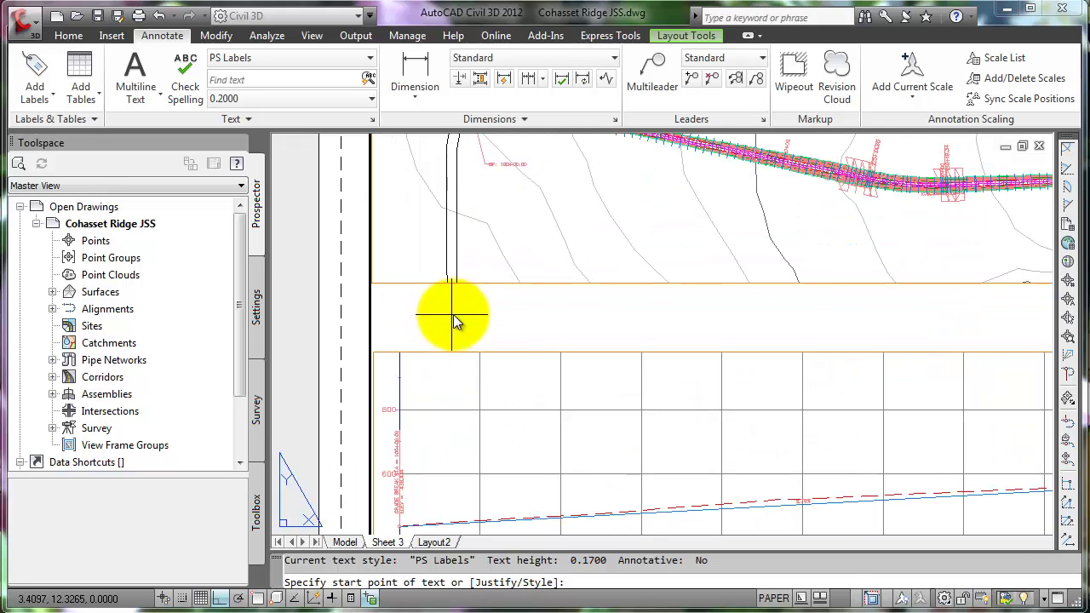
pyautogui.click(454, 318)
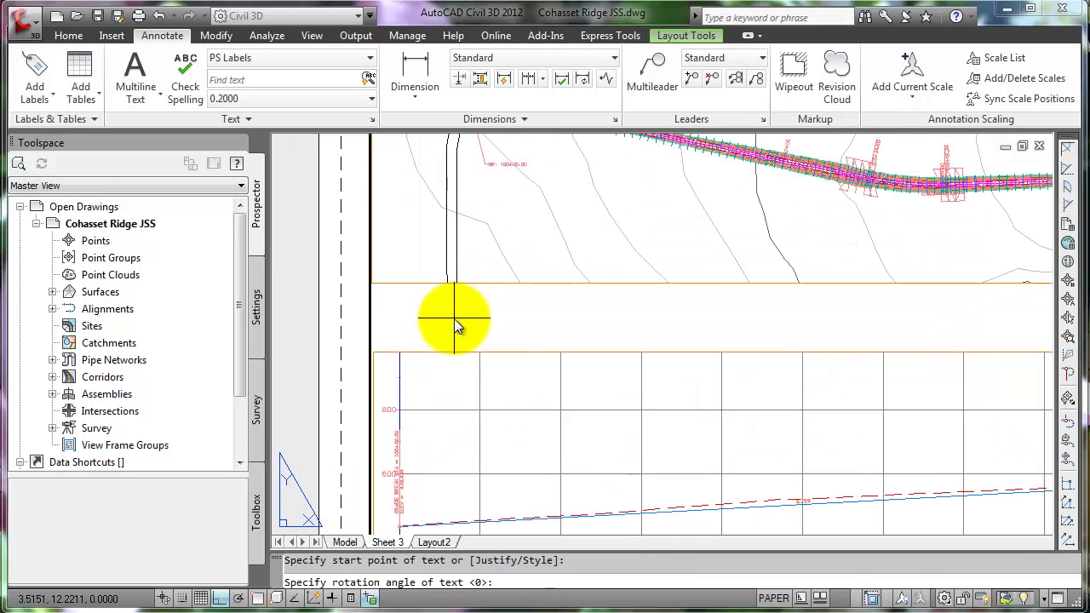
pyautogui.press('Return')
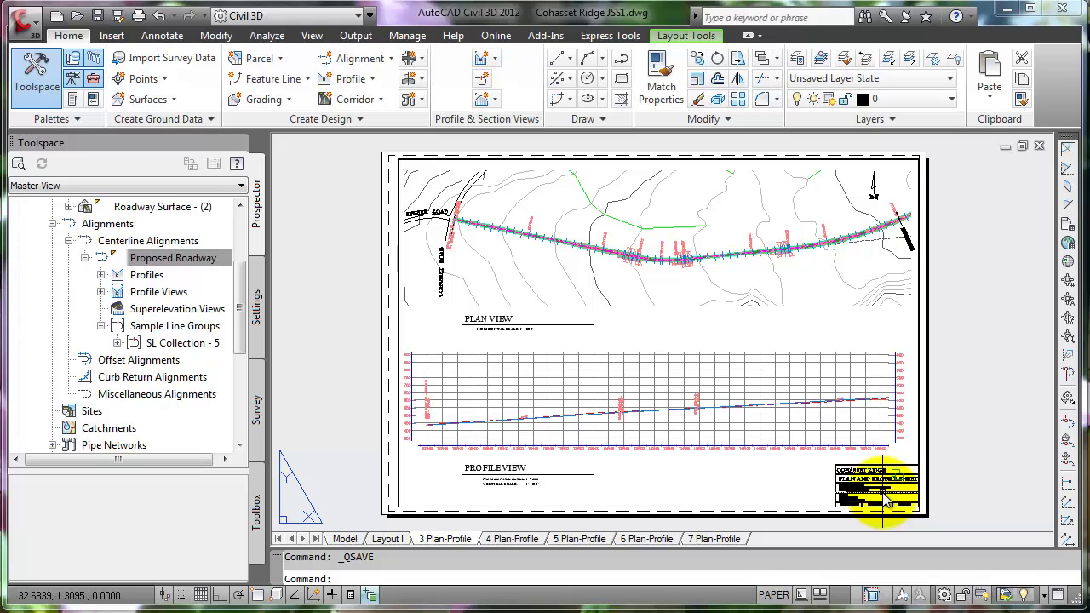
# Examine the completed title block on the 3 Plan-Profile sheet of Cohasset Ridge JSS1.dwg
pyautogui.scroll(3, 882, 494)
pyautogui.scroll(3, 876, 477)
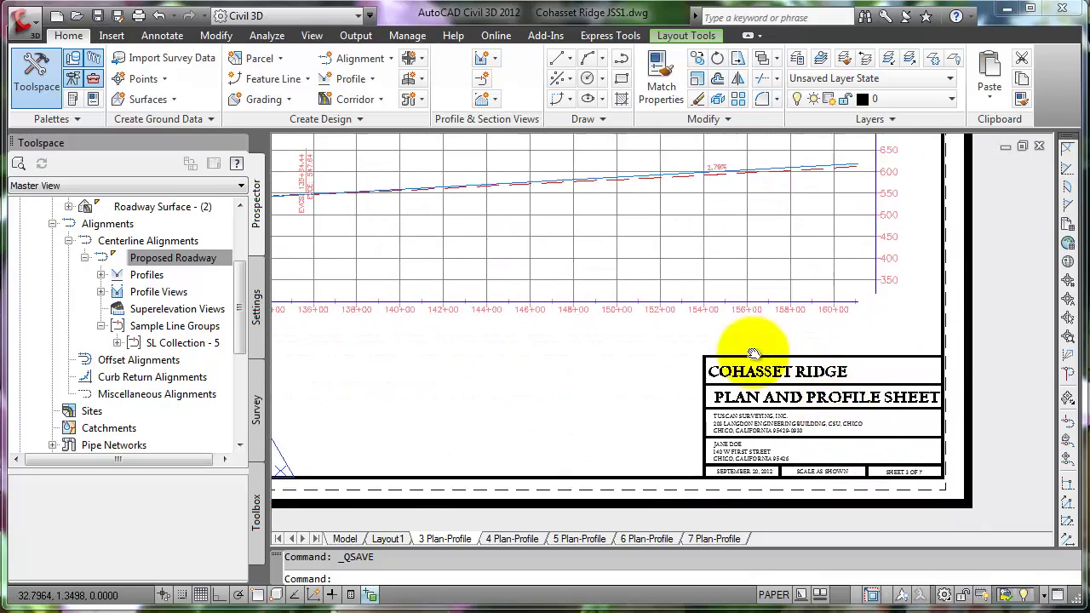